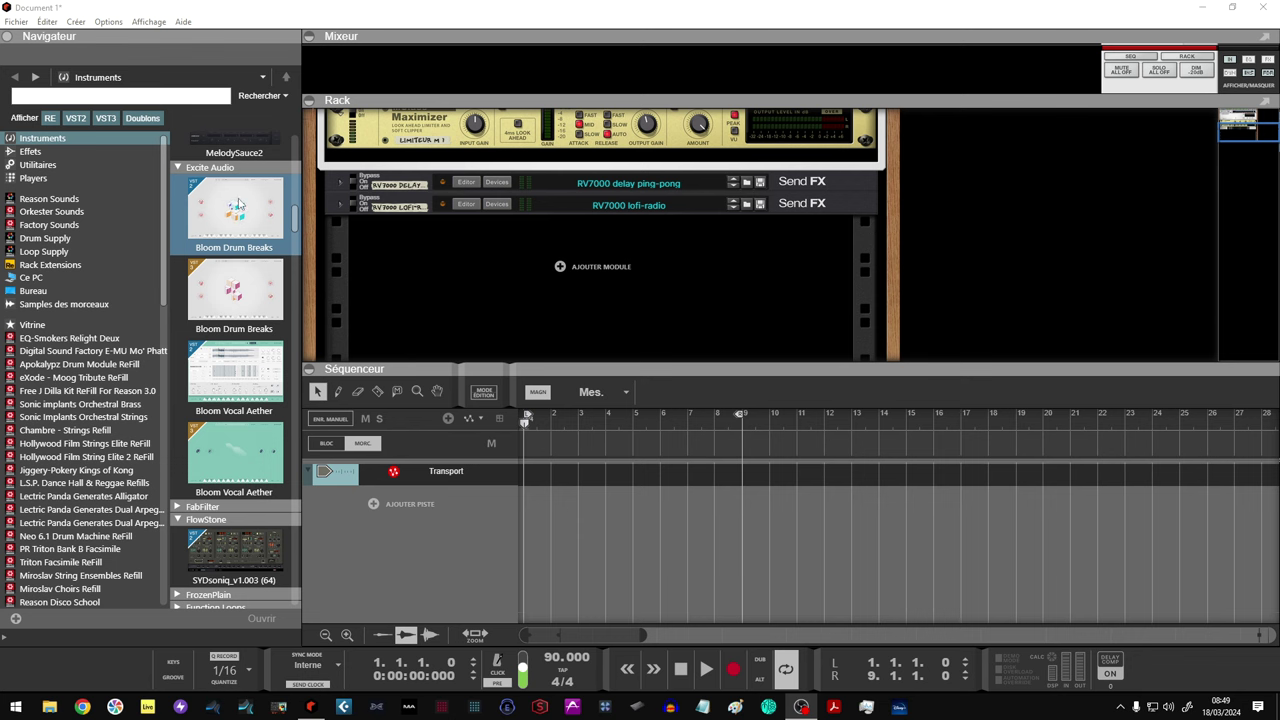
Step: Add the Bloom Drum Breaks instrument by Excite Audio to the rack and open its plugin window, centred on the screen
{"action": "mouse_move", "coordinate": [238, 205]}
{"action": "left_mouse_down"}
{"action": "mouse_move", "coordinate": [343, 262]}
{"action": "mouse_move", "coordinate": [510, 276]}
{"action": "left_mouse_up"}
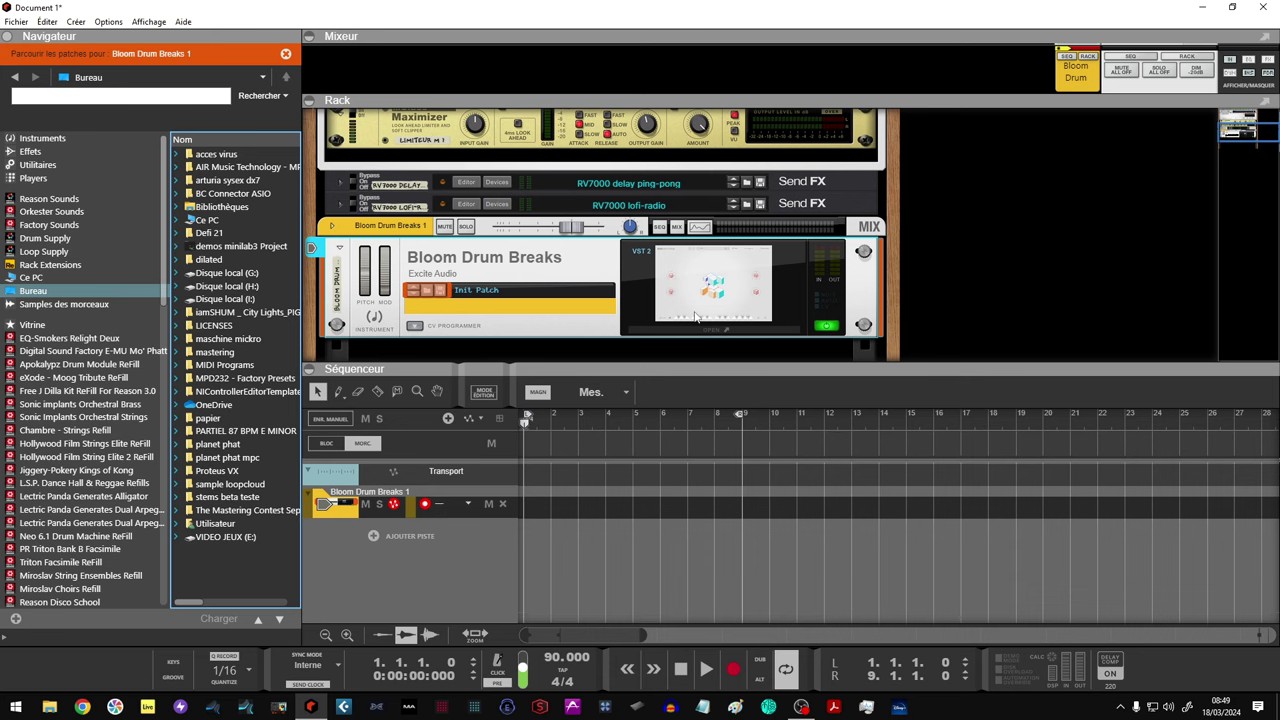
{"action": "left_click", "coordinate": [697, 318]}
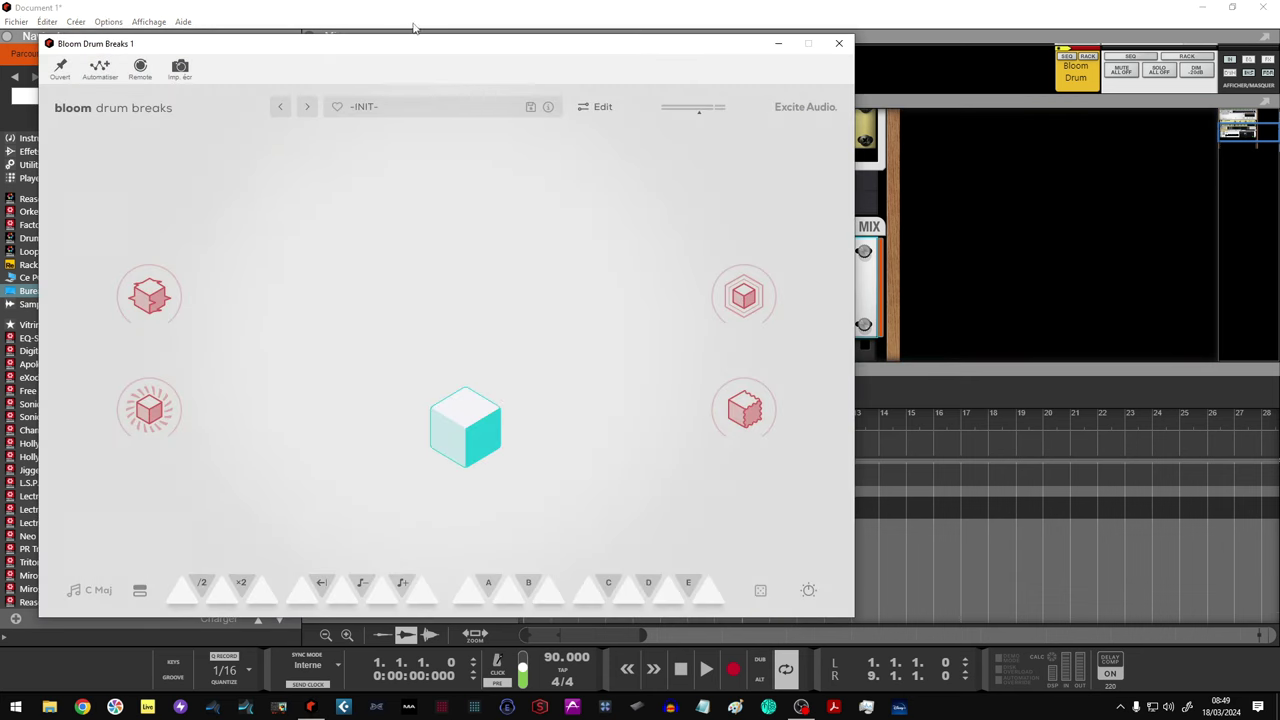
{"action": "left_click_drag", "start_coordinate": [418, 47], "coordinate": [612, 44]}
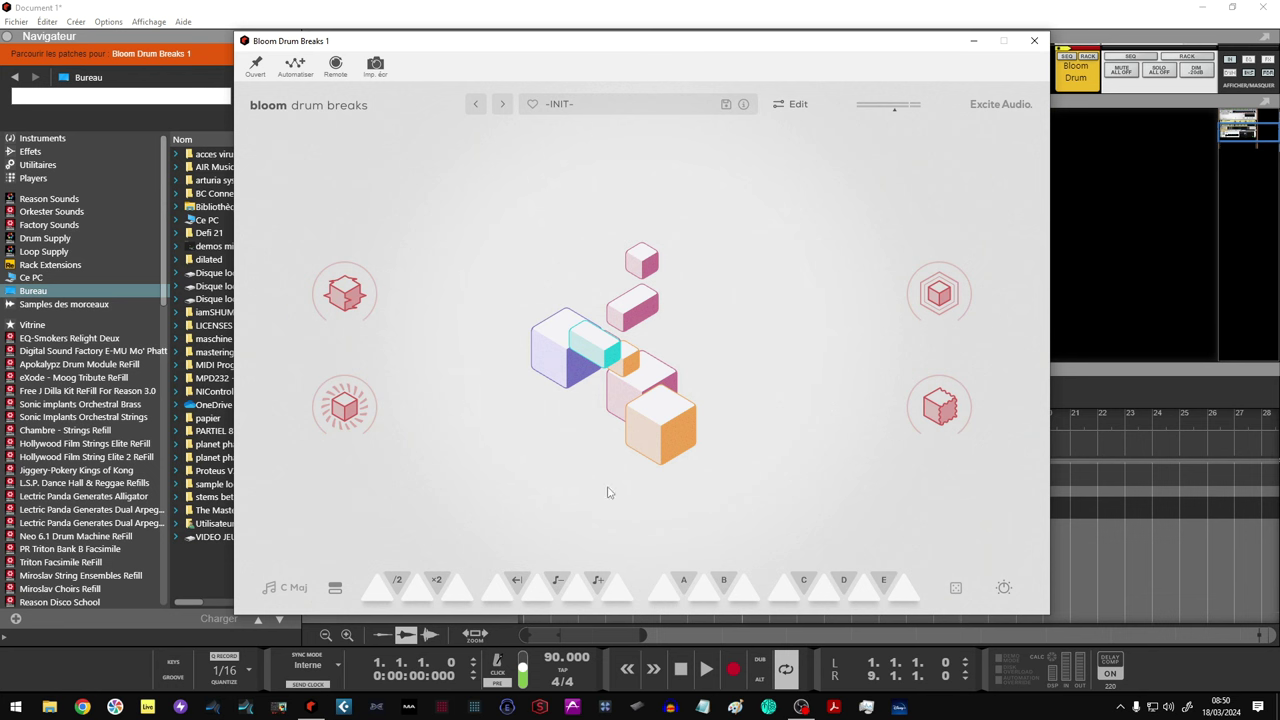
Step: Examine the plugin's key and octave settings and its eight sample banks, closing each view again
{"action": "left_click", "coordinate": [285, 590]}
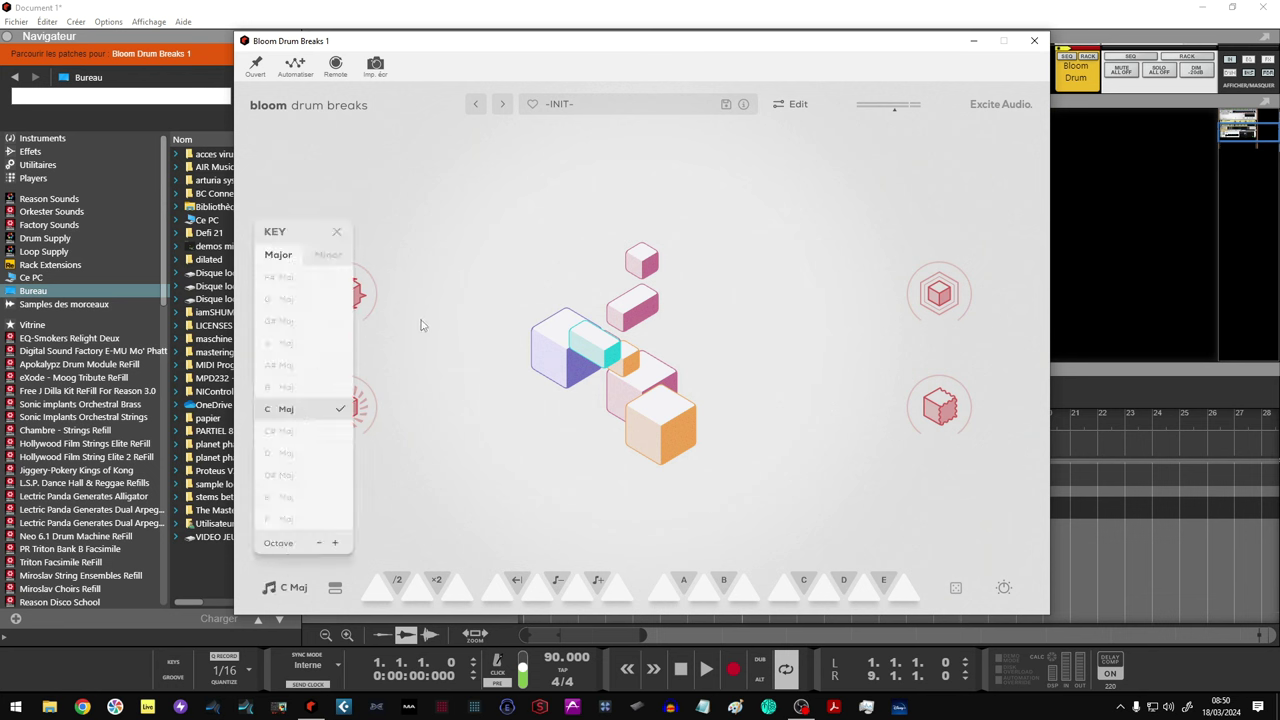
{"action": "left_click", "coordinate": [337, 231]}
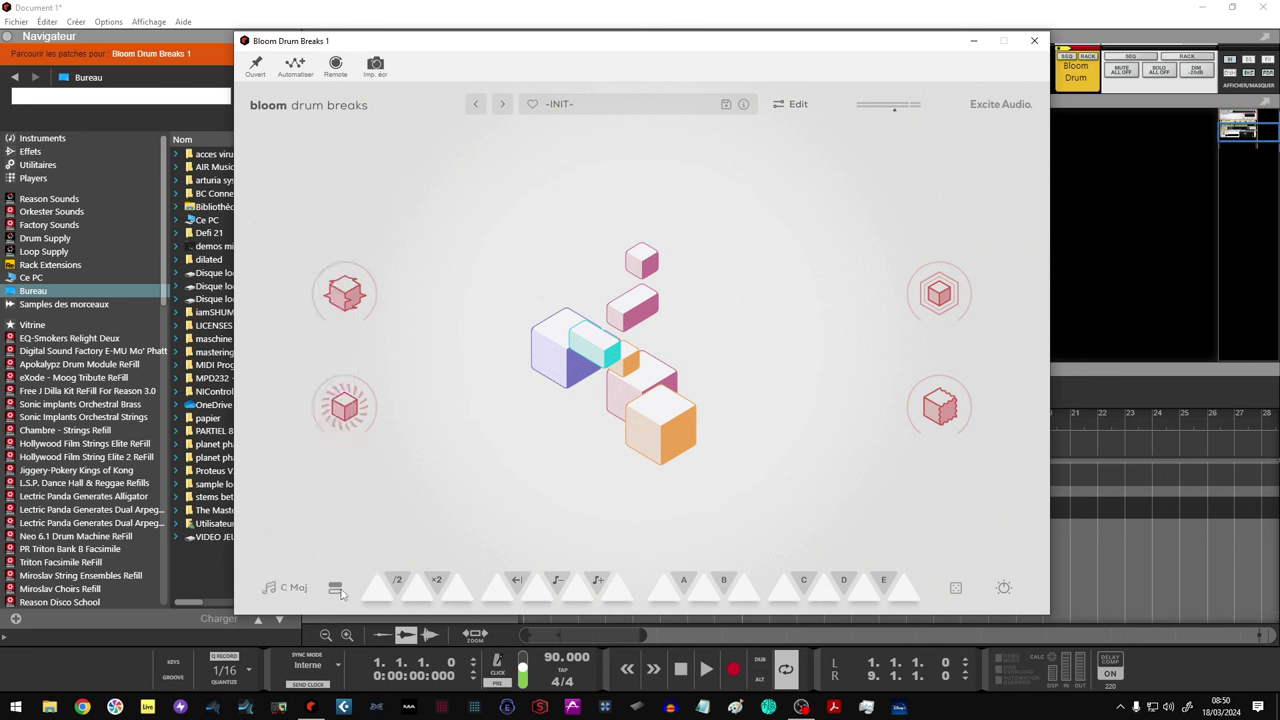
{"action": "left_click", "coordinate": [336, 590]}
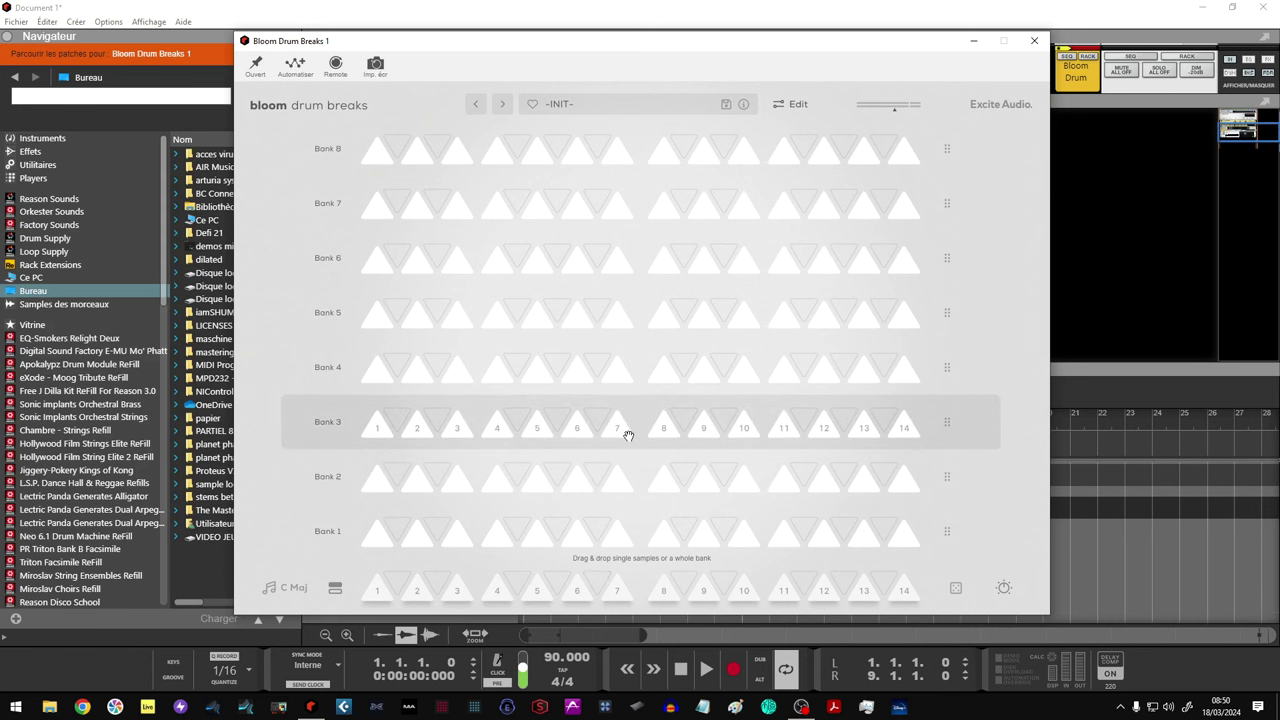
{"action": "left_click", "coordinate": [335, 588]}
Step: Open the edit view and examine the extended Dynamics controls, including gate, compression and in/out levels
{"action": "left_click", "coordinate": [598, 250]}
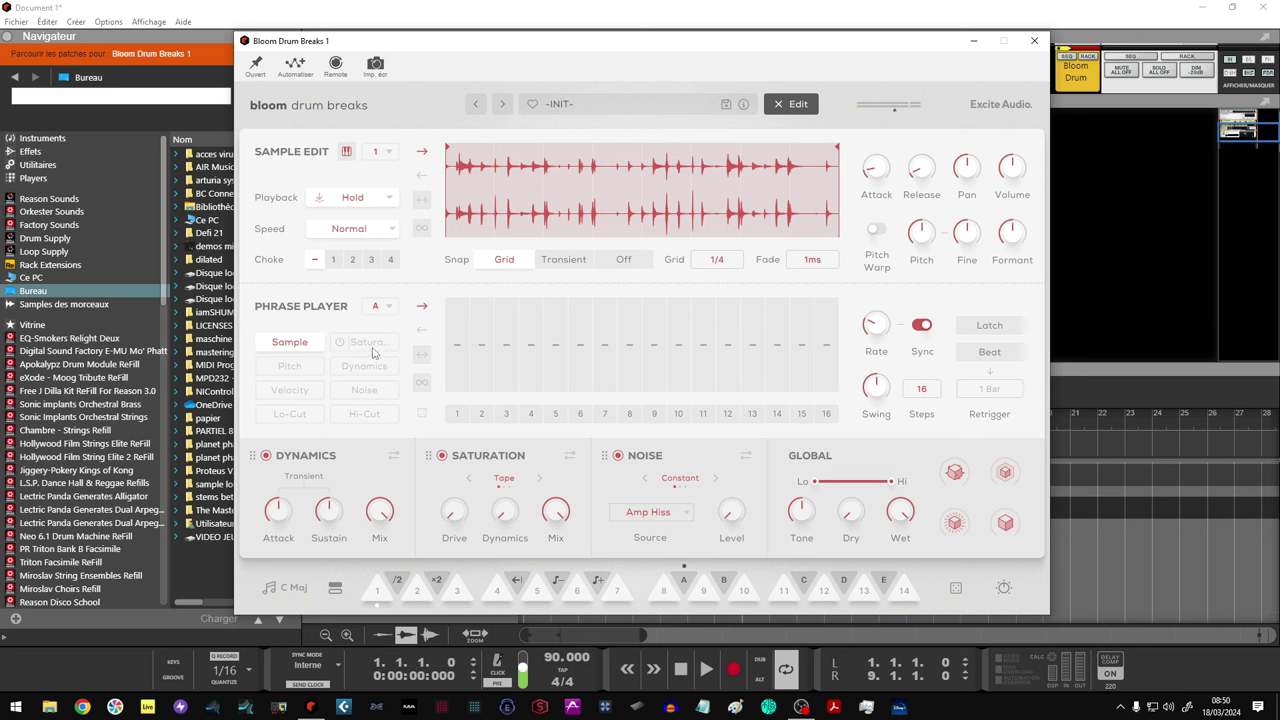
{"action": "mouse_move", "coordinate": [433, 502]}
{"action": "left_click", "coordinate": [396, 458]}
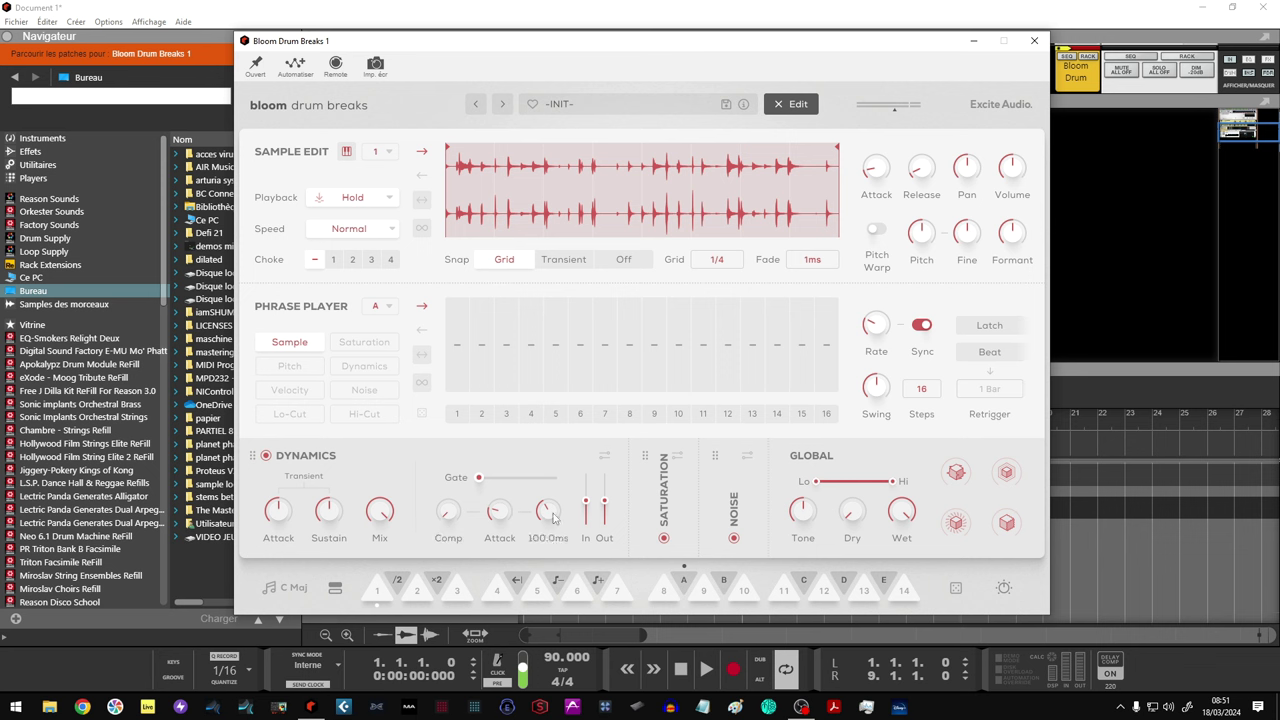
{"action": "left_click", "coordinate": [606, 460]}
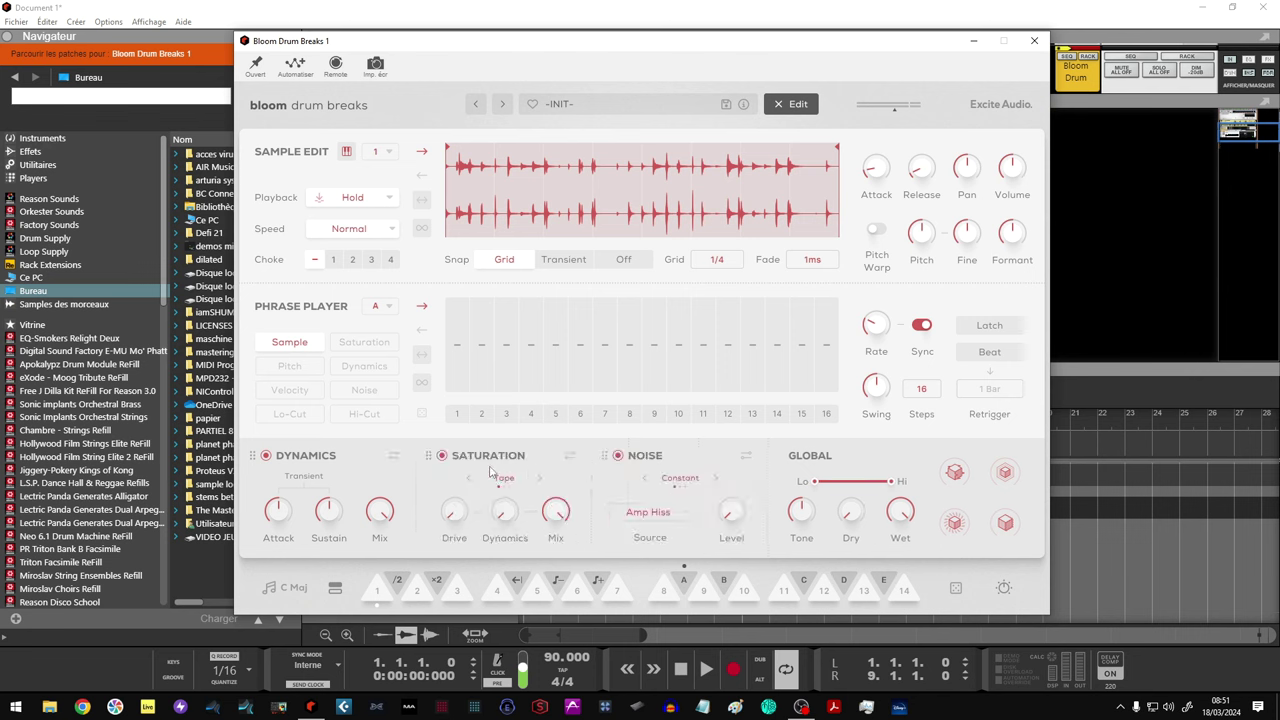
Step: Set the Saturation type to Fuzz and examine the module's drive, mix, feedback and level controls in its extended view
{"action": "left_click", "coordinate": [541, 479]}
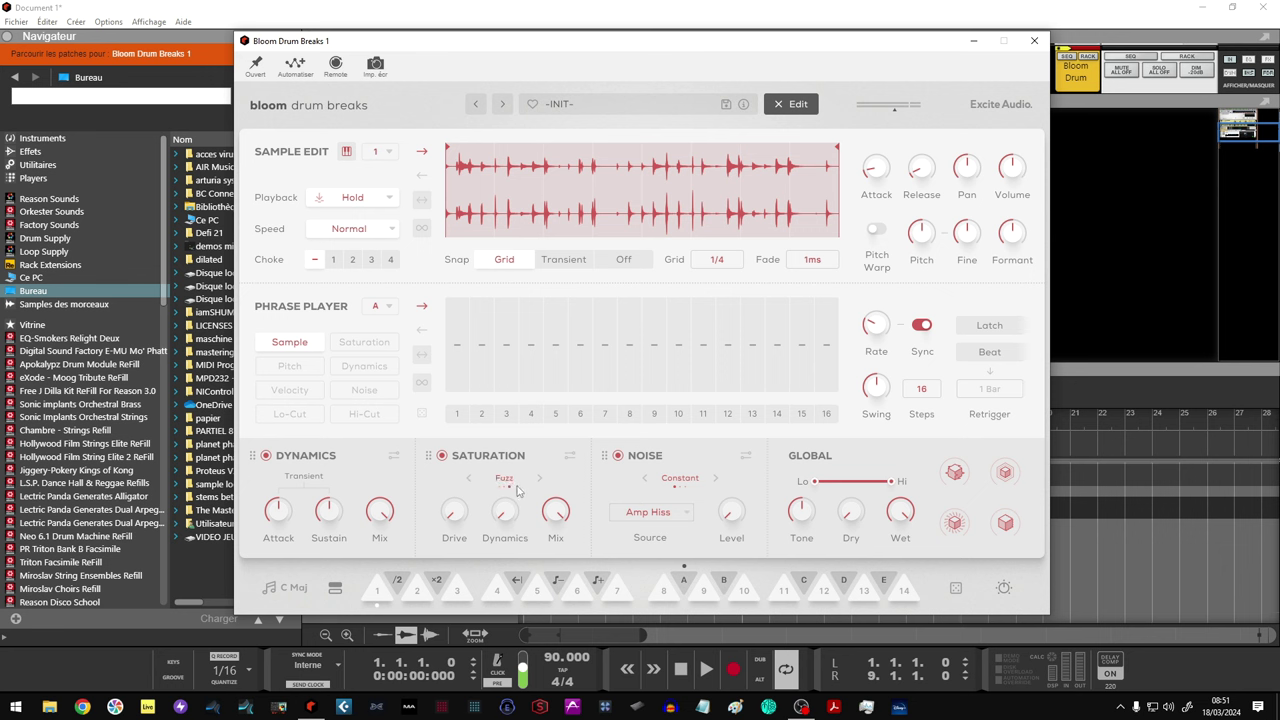
{"action": "left_click", "coordinate": [571, 456]}
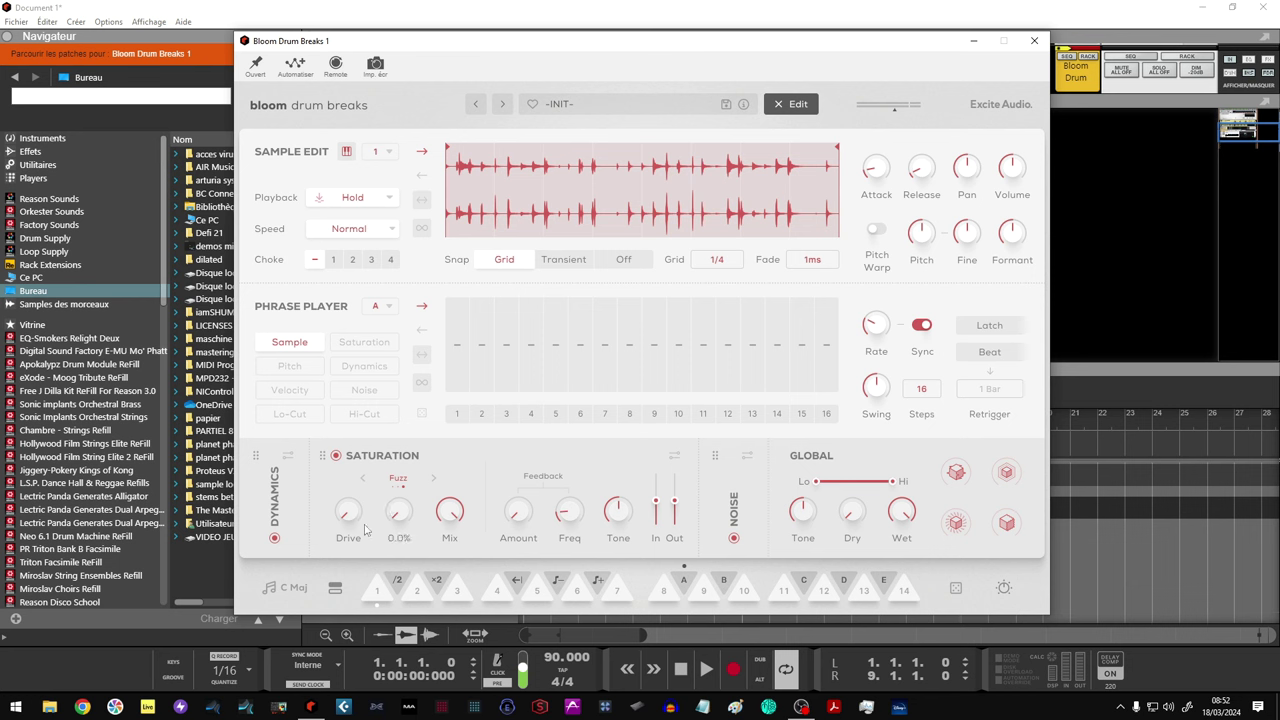
{"action": "mouse_move", "coordinate": [359, 513]}
{"action": "mouse_move", "coordinate": [450, 530]}
{"action": "mouse_move", "coordinate": [519, 522]}
{"action": "mouse_move", "coordinate": [584, 545]}
{"action": "mouse_move", "coordinate": [667, 515]}
{"action": "left_click", "coordinate": [676, 457]}
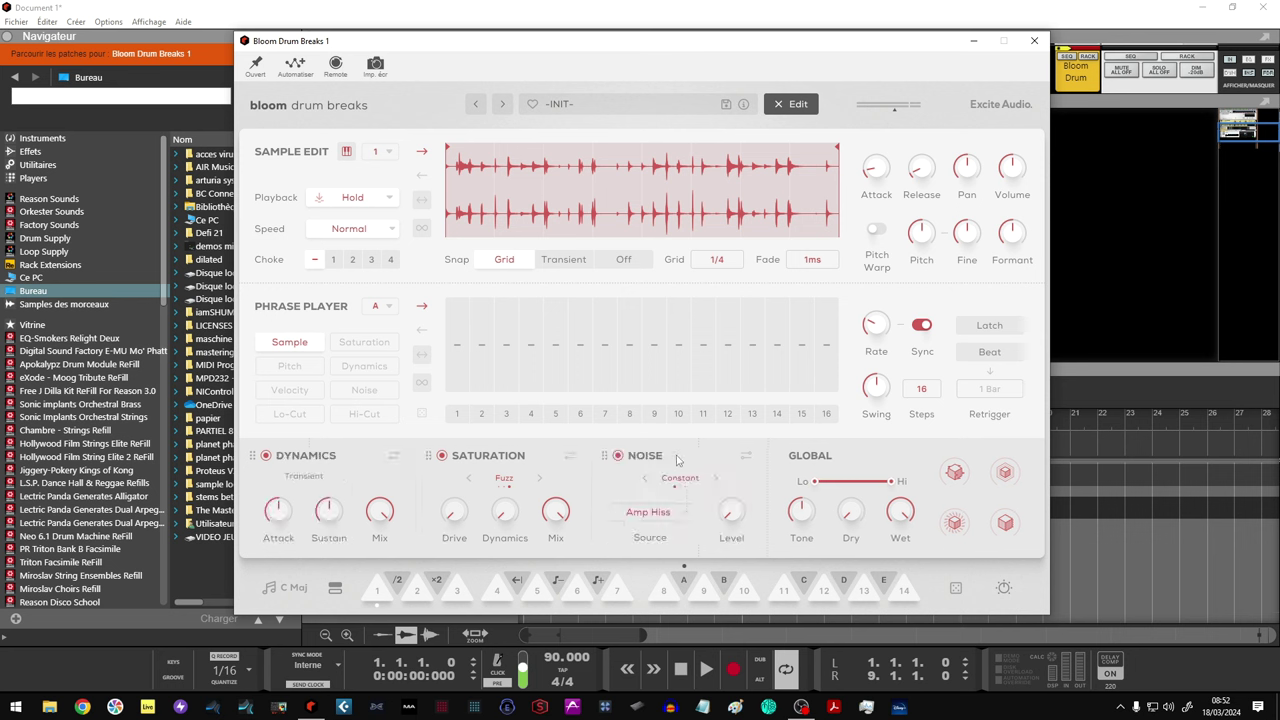
Step: Examine the Noise module's extended controls and browse its full list of noise sources without changing the source
{"action": "left_click", "coordinate": [746, 457]}
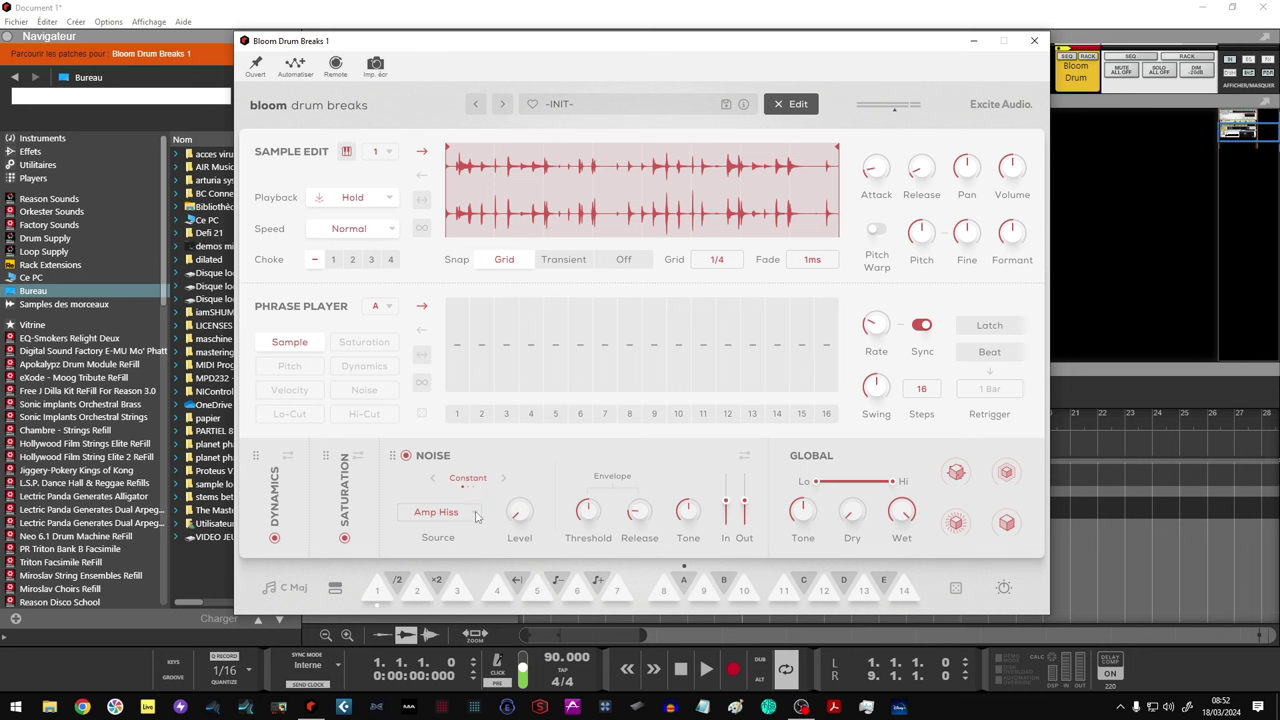
{"action": "left_click", "coordinate": [477, 515]}
{"action": "scroll", "coordinate": [452, 540], "scroll_direction": "down", "scroll_amount": 5}
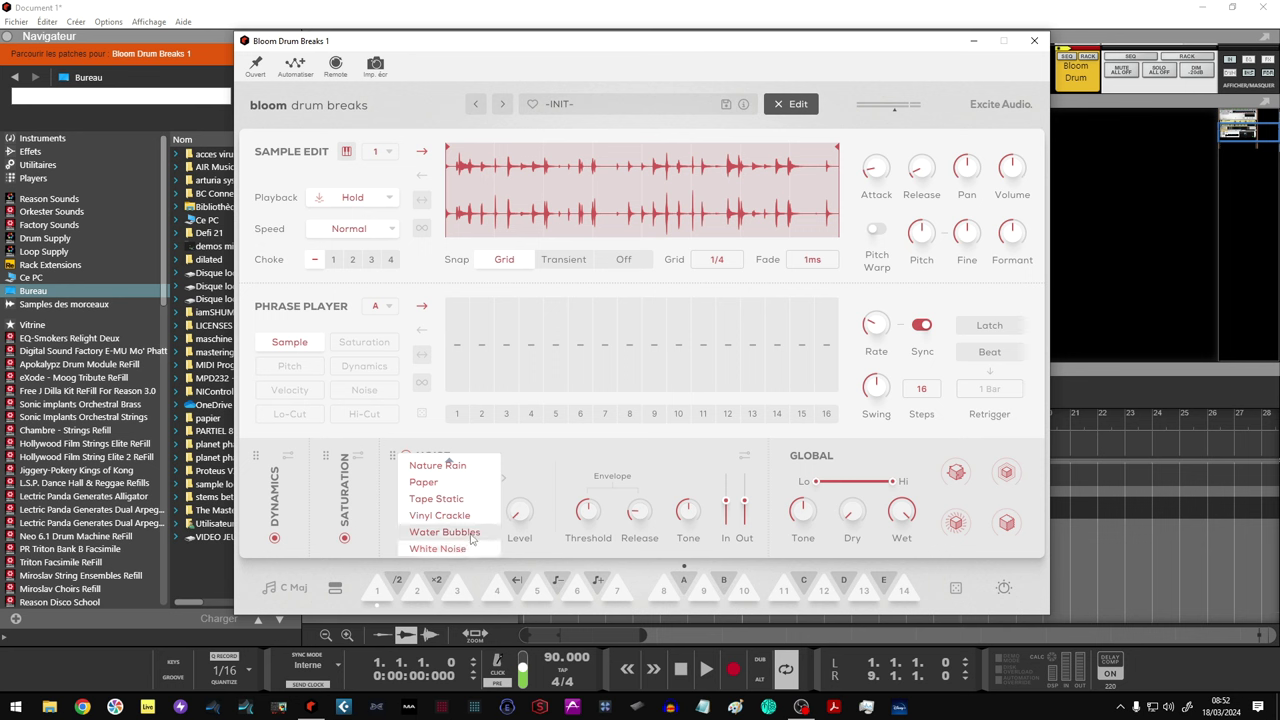
{"action": "scroll", "coordinate": [480, 520], "scroll_direction": "up", "scroll_amount": 5}
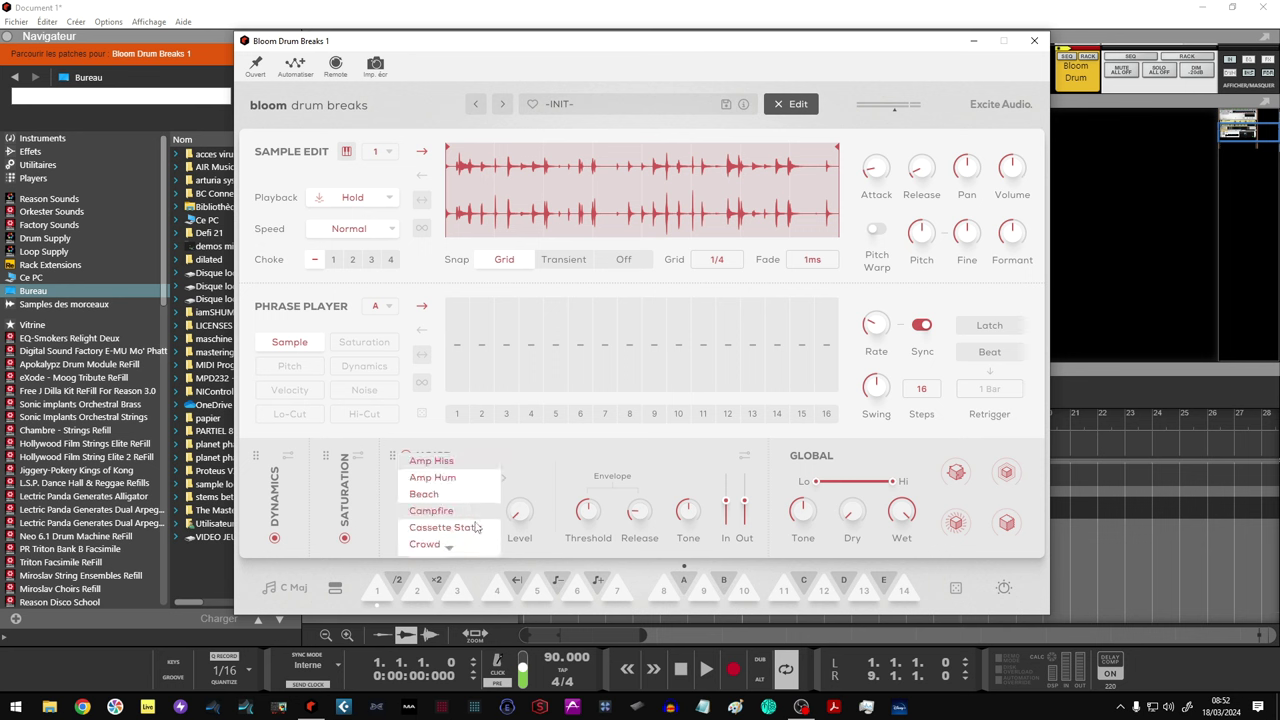
{"action": "scroll", "coordinate": [479, 516], "scroll_direction": "down", "scroll_amount": 5}
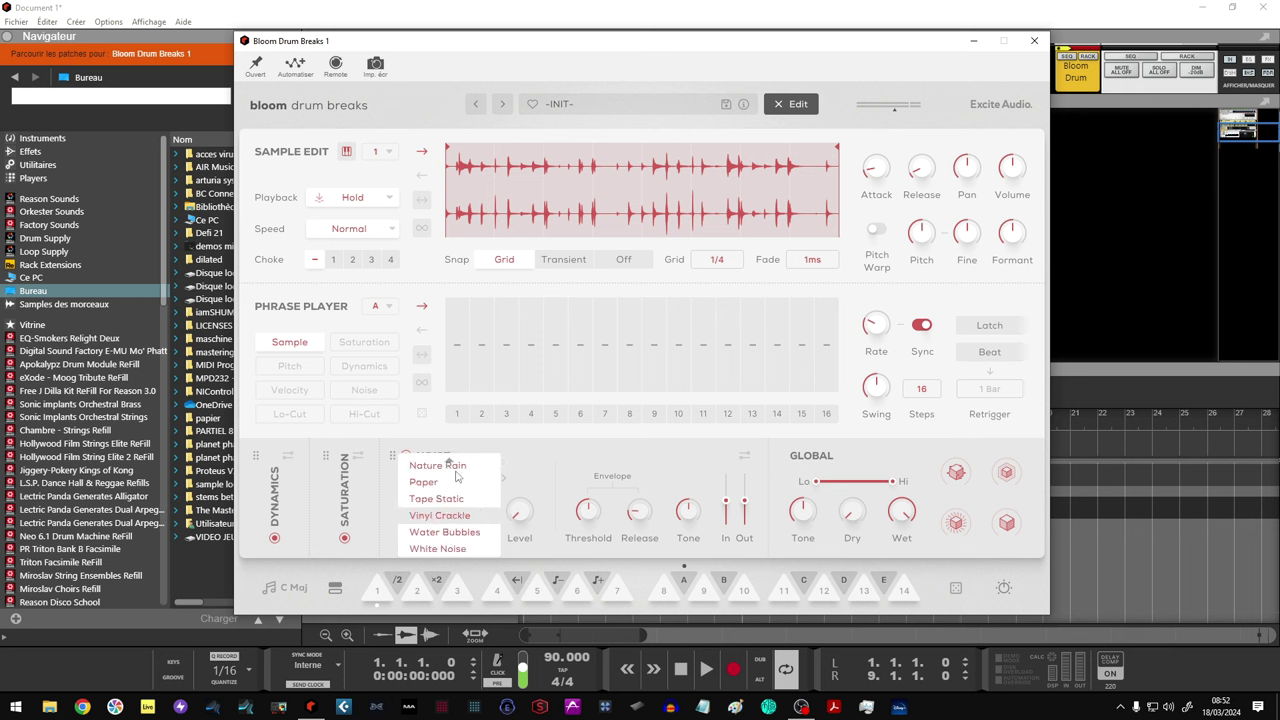
{"action": "scroll", "coordinate": [477, 508], "scroll_direction": "up", "scroll_amount": 4}
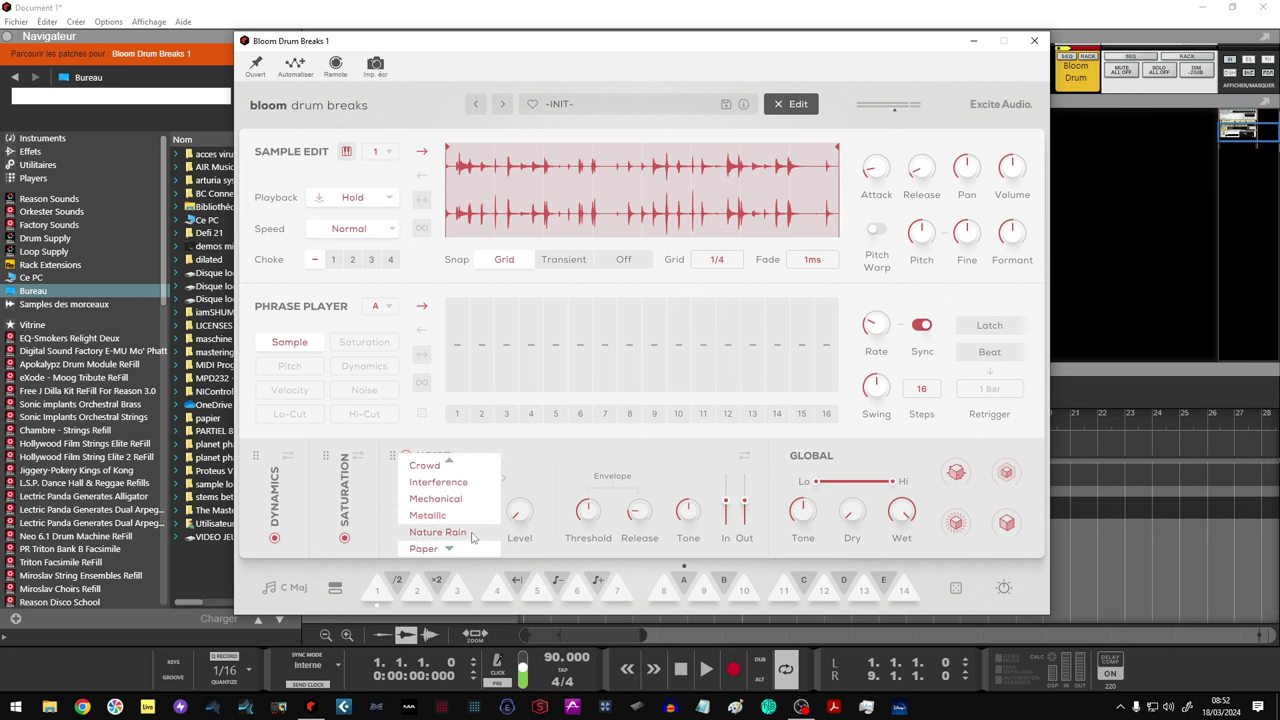
{"action": "scroll", "coordinate": [480, 500], "scroll_direction": "down", "scroll_amount": 3}
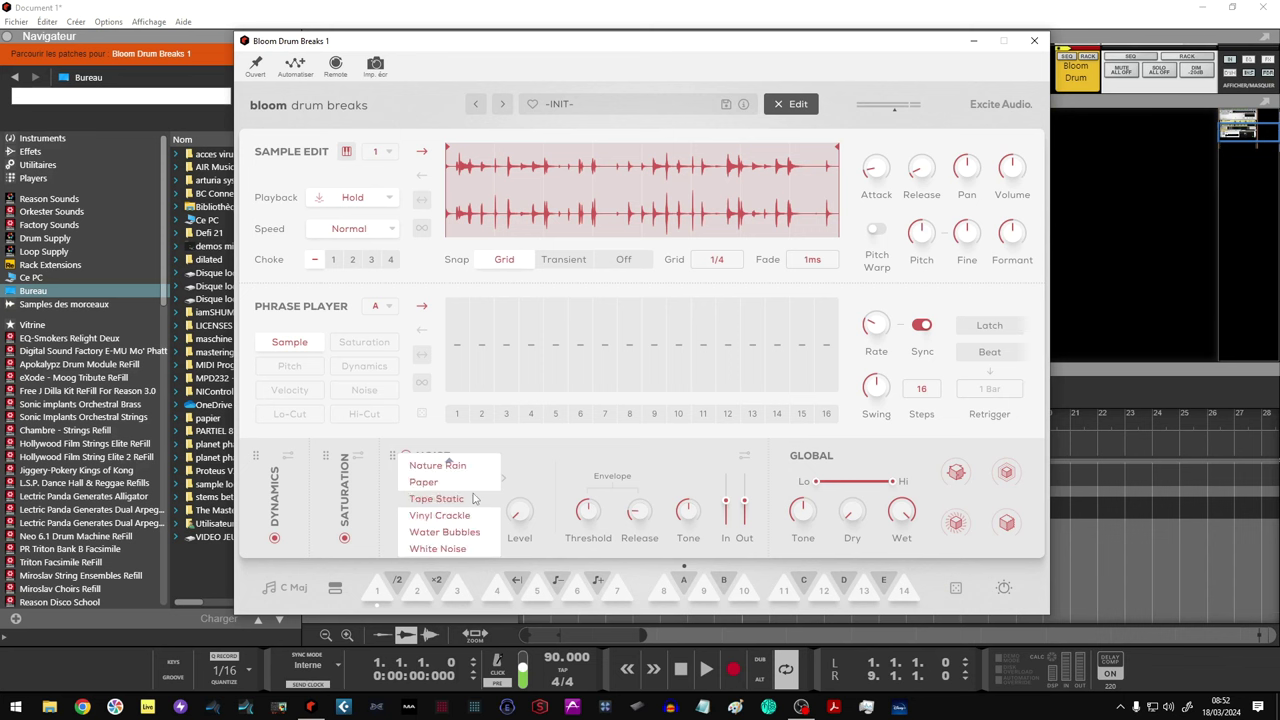
{"action": "left_click", "coordinate": [537, 454]}
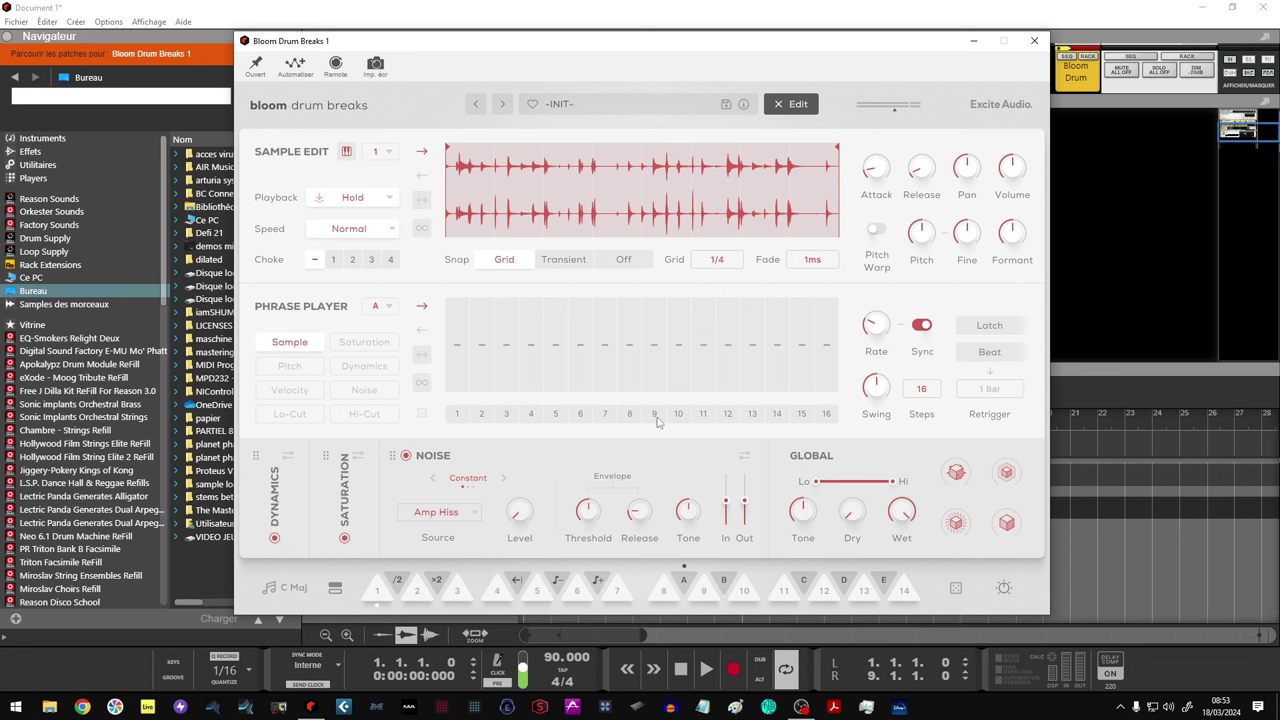
{"action": "left_click", "coordinate": [747, 456]}
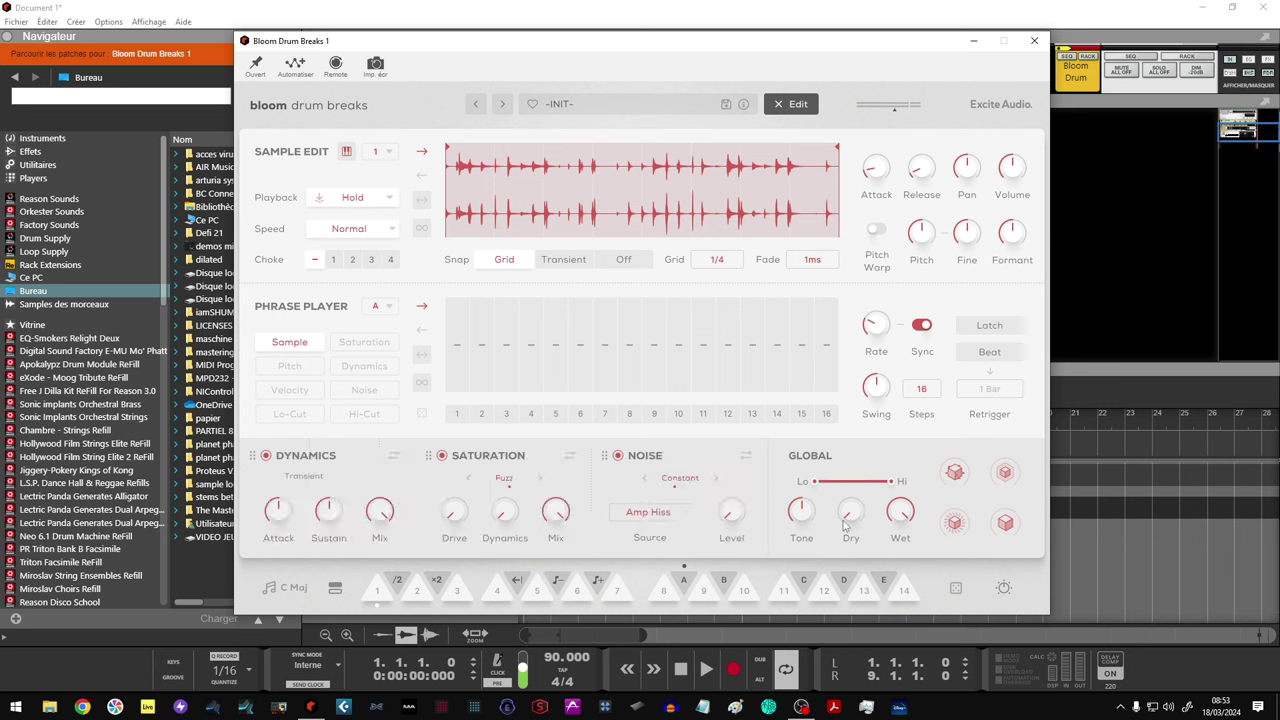
Step: Examine the Global tone, filter range and dry/wet controls, and return to the main view with the four macros
{"action": "mouse_move", "coordinate": [806, 514]}
{"action": "mouse_move", "coordinate": [818, 486]}
{"action": "mouse_move", "coordinate": [866, 505]}
{"action": "left_click", "coordinate": [801, 106]}
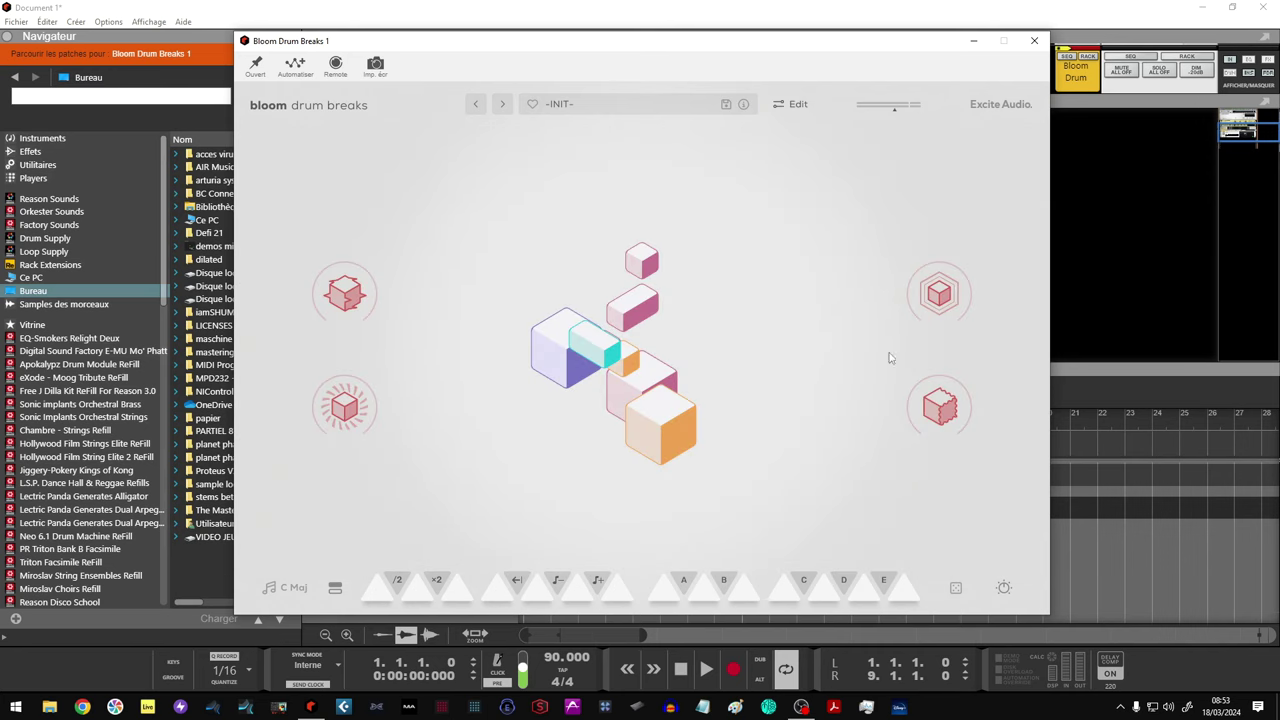
Step: Reopen the edit view and trigger sample 8 and phrase C to show them in the editor
{"action": "left_click", "coordinate": [795, 104]}
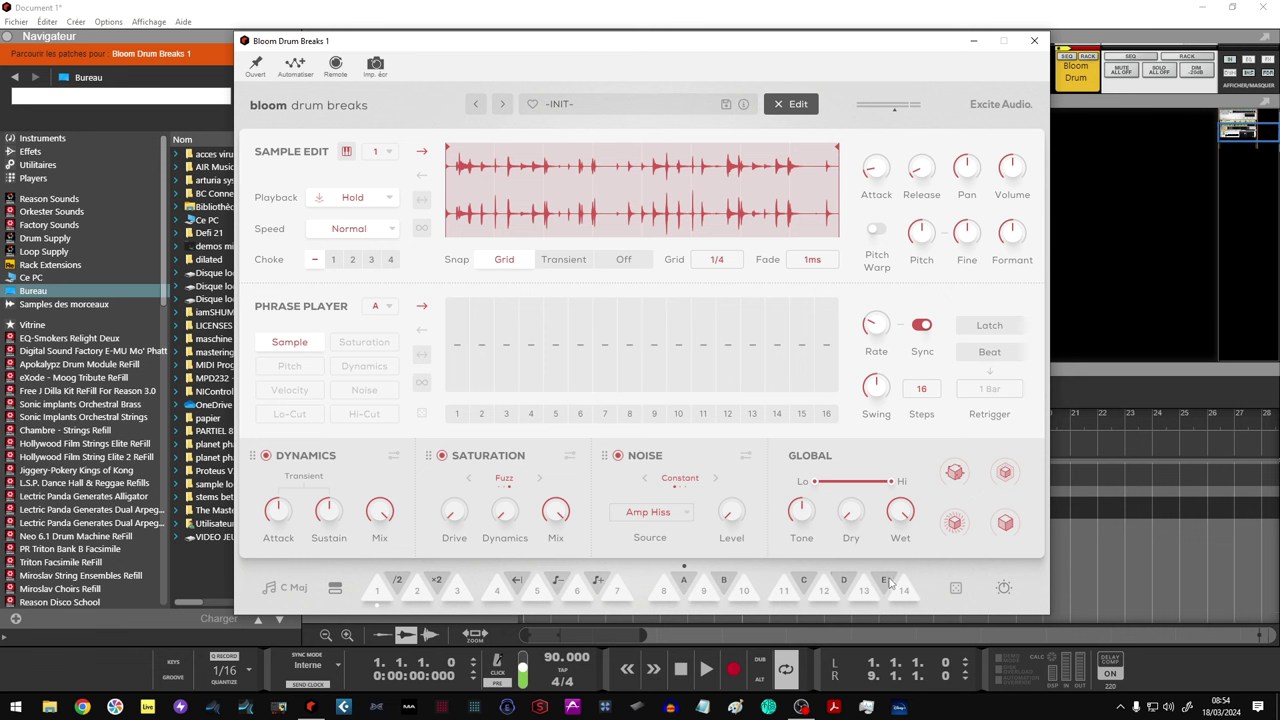
{"action": "left_click", "coordinate": [685, 588]}
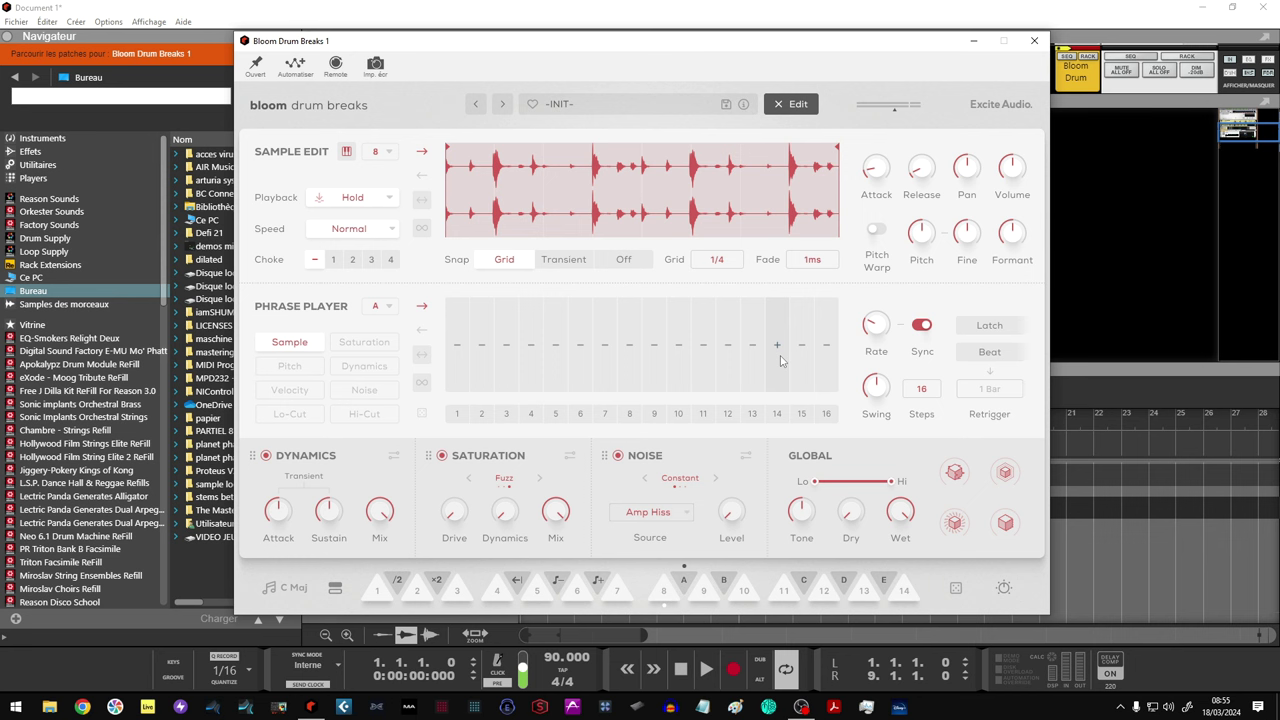
{"action": "key", "text": "a"}
Step: Browse the favorite presets and load ABC DRUM 2 and ABC DRUM1 in turn to audition them
{"action": "left_click", "coordinate": [564, 106]}
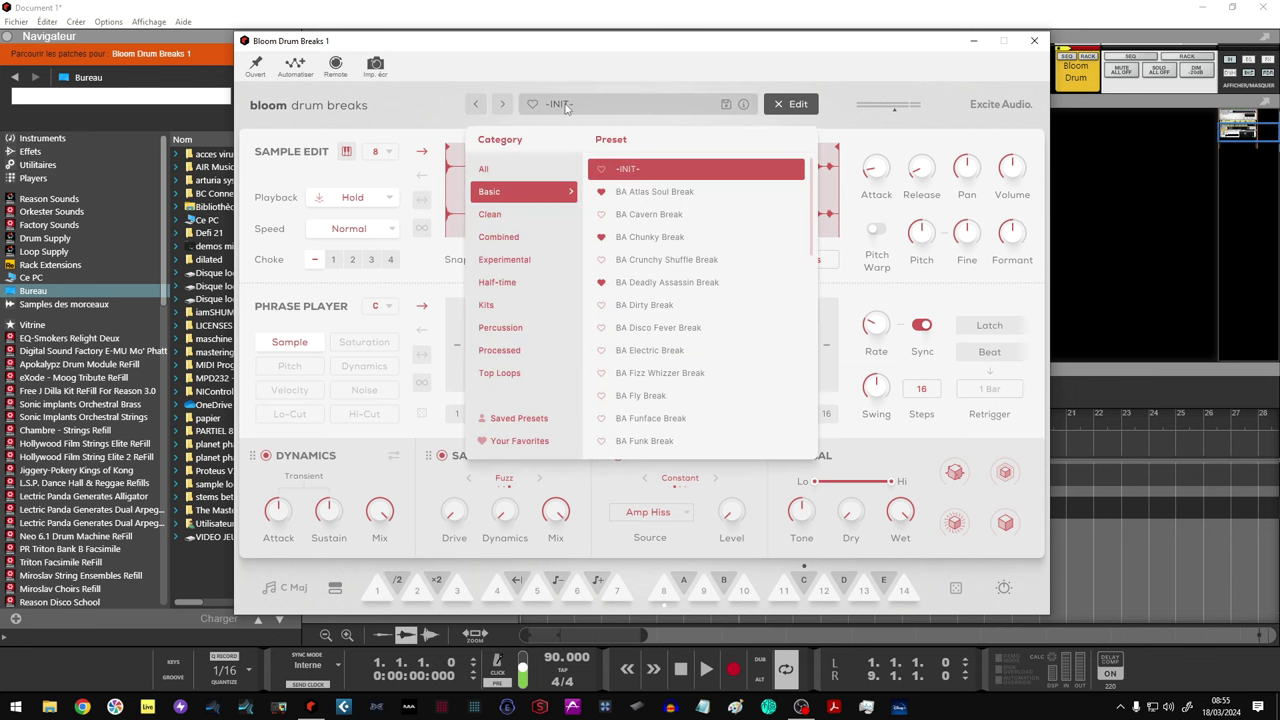
{"action": "left_click", "coordinate": [530, 450]}
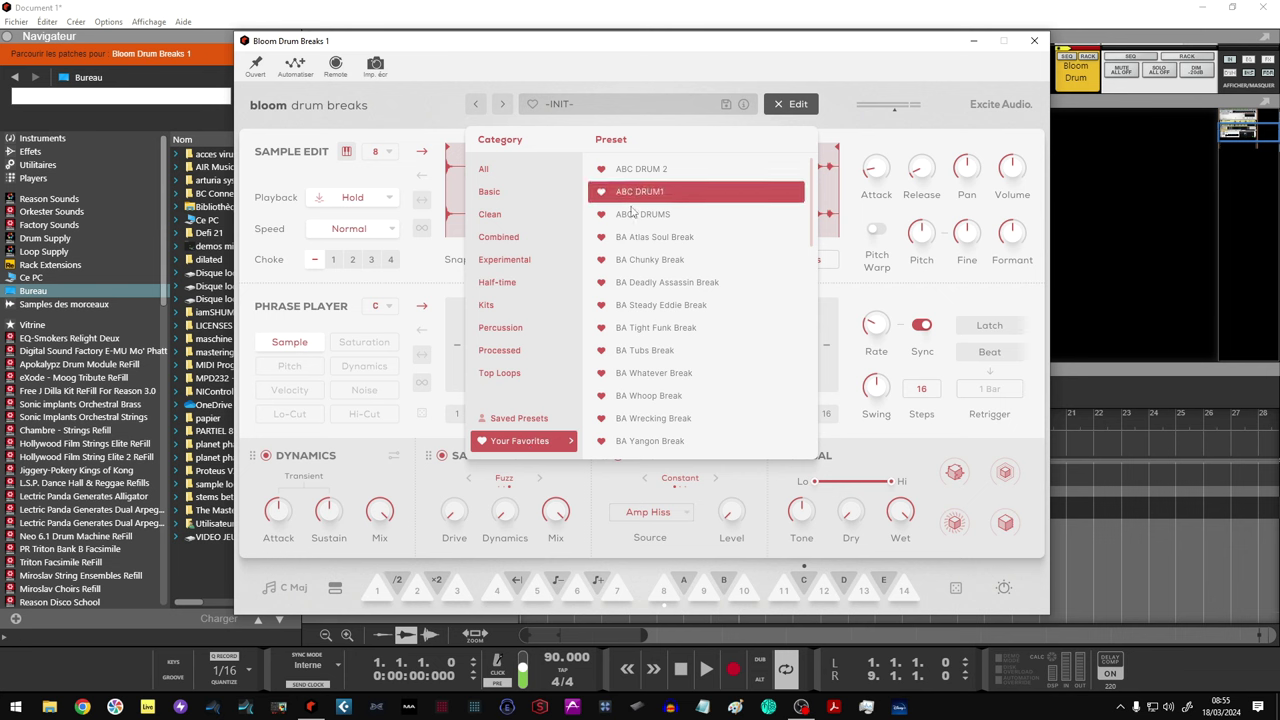
{"action": "left_click", "coordinate": [637, 170]}
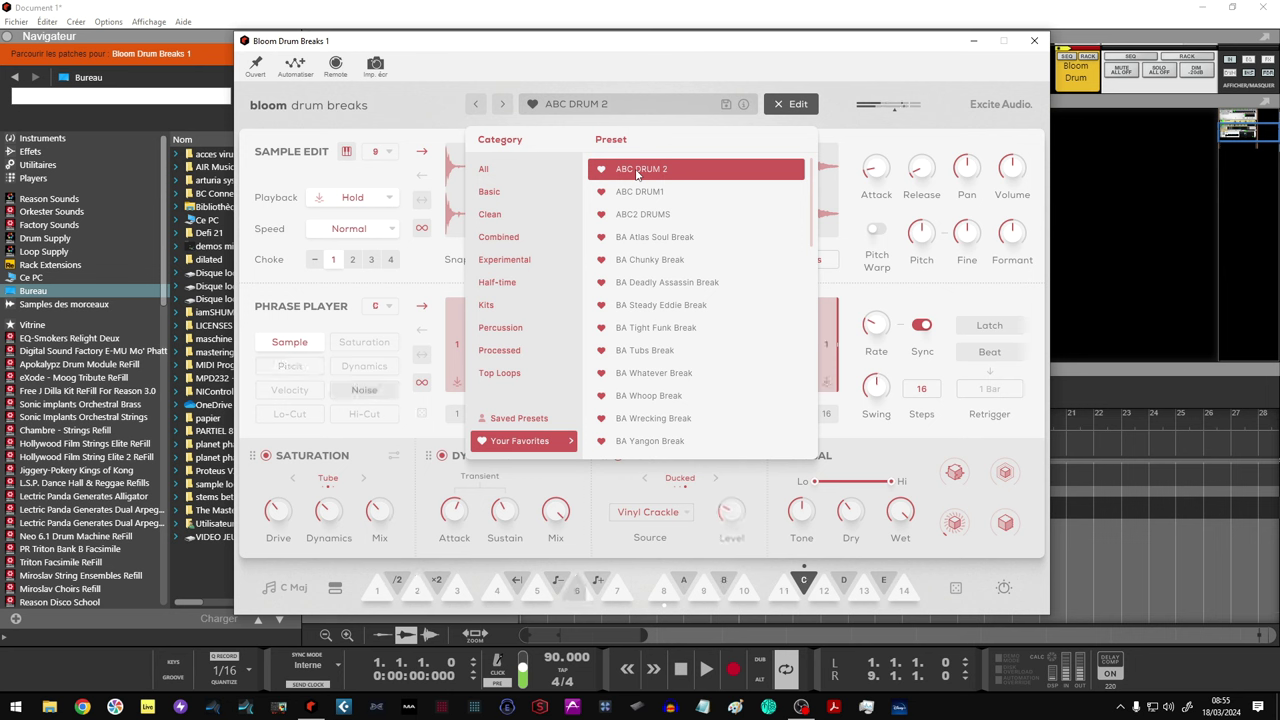
{"action": "left_click", "coordinate": [643, 193]}
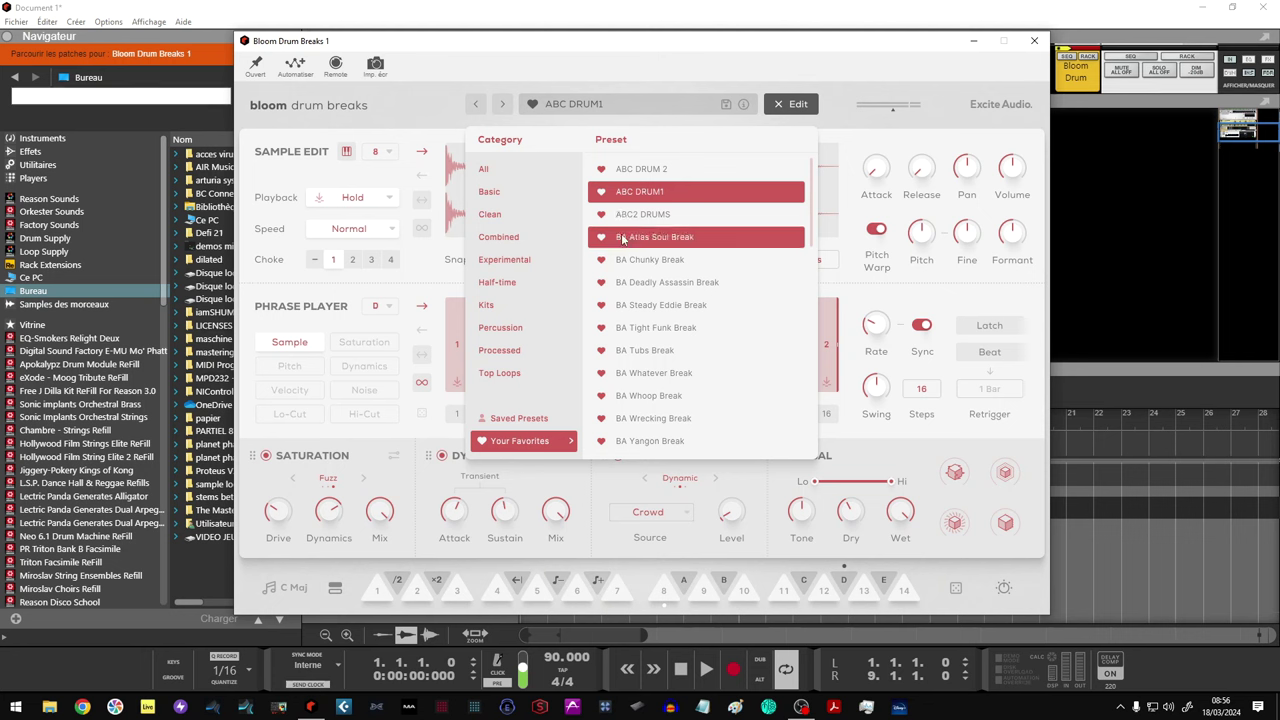
Step: Audition the favorites BA Atlas Soul Break, BA Chunky Break, BA Deadly Assassin Break and BA Tight Funk Break in turn
{"action": "left_click", "coordinate": [622, 237]}
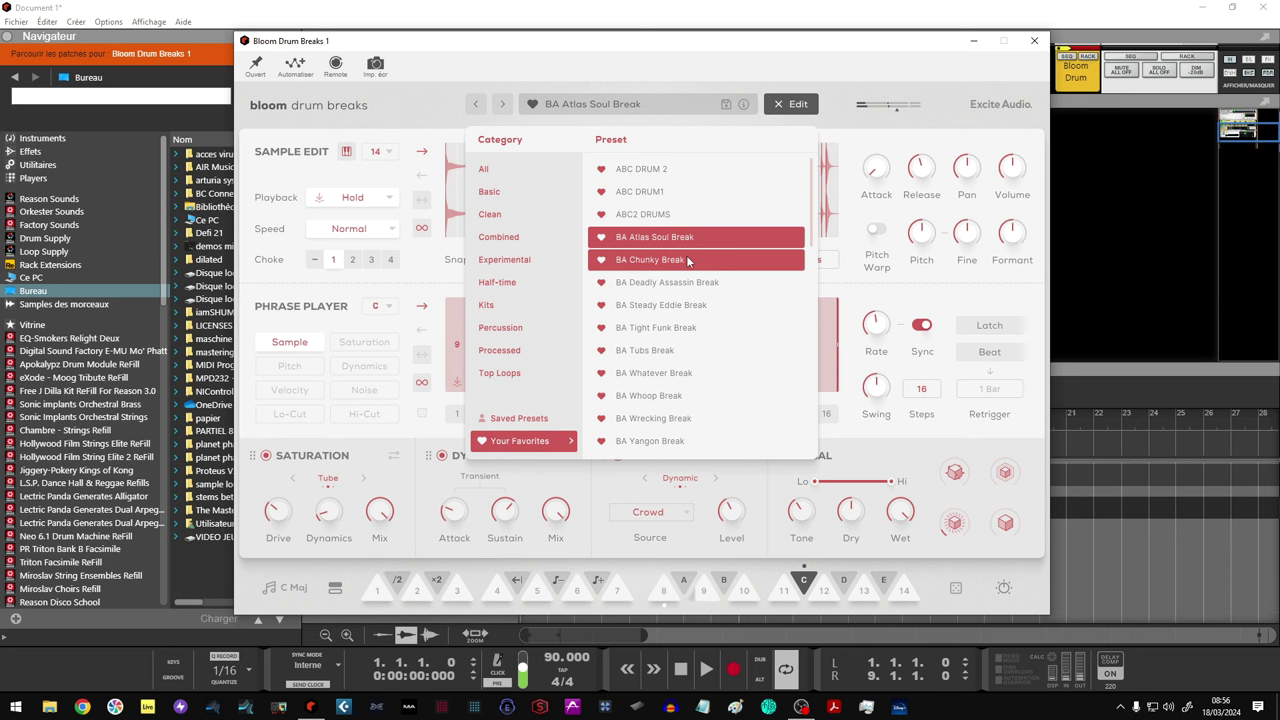
{"action": "left_click", "coordinate": [653, 262]}
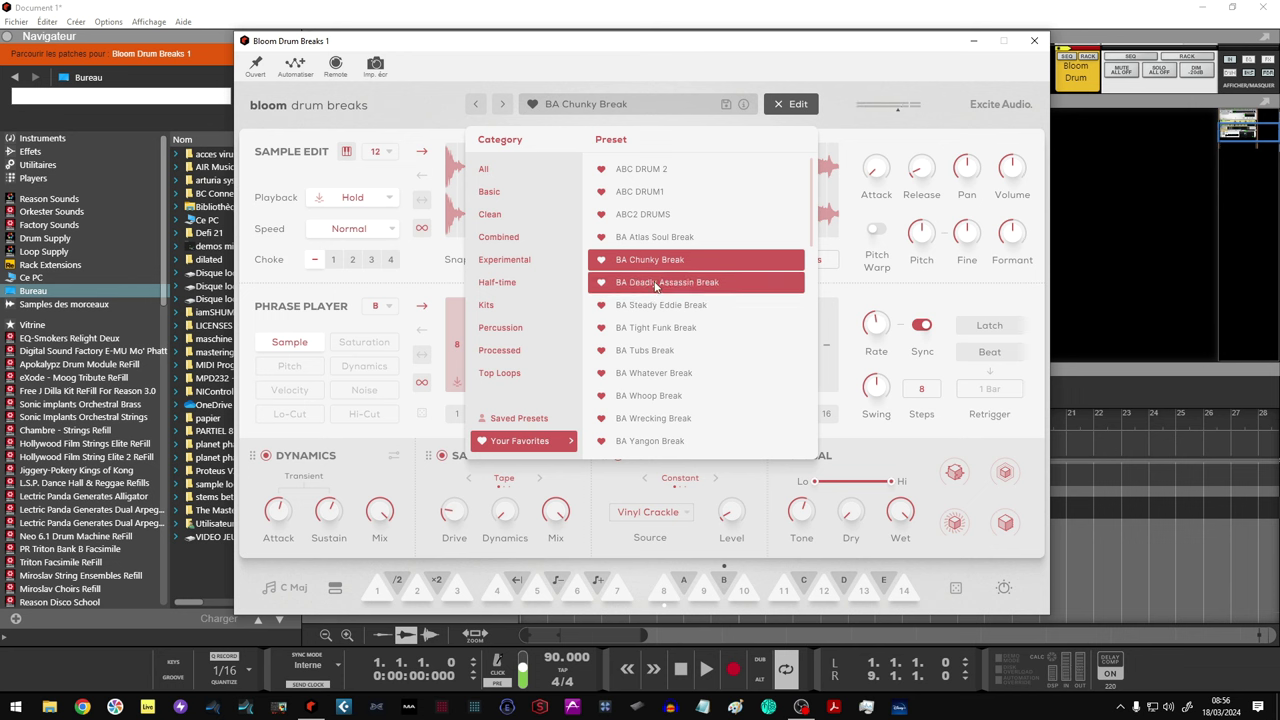
{"action": "left_click", "coordinate": [656, 286]}
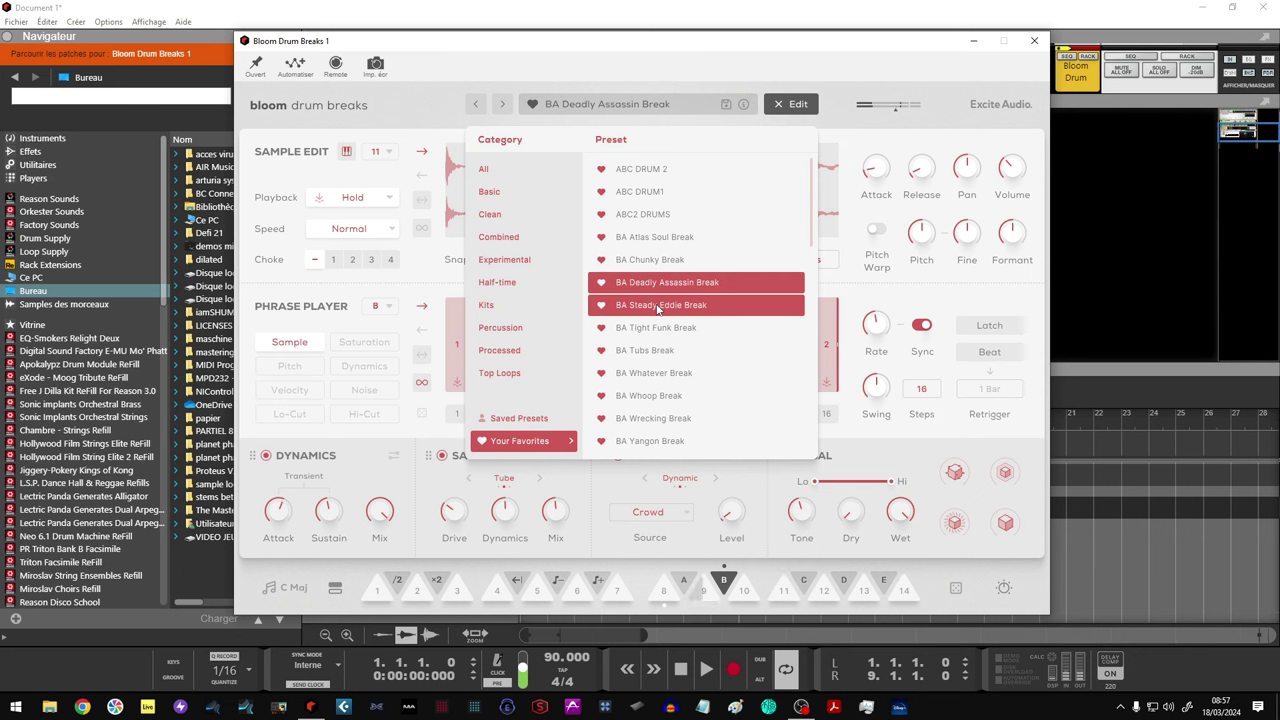
{"action": "left_click", "coordinate": [655, 330]}
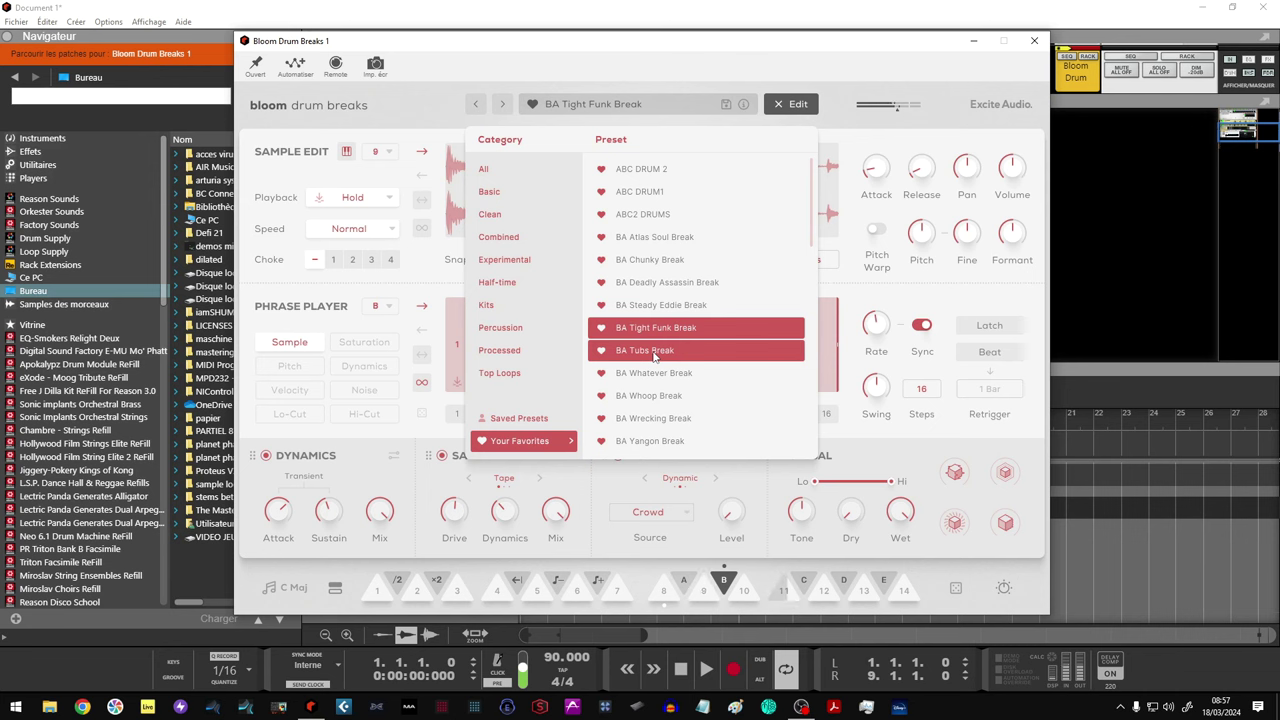
Step: Audition BA Whatever Break, BA Whoop Break and BA Wrecking Break, and finish with BA Yangon Break loaded
{"action": "left_click", "coordinate": [652, 375]}
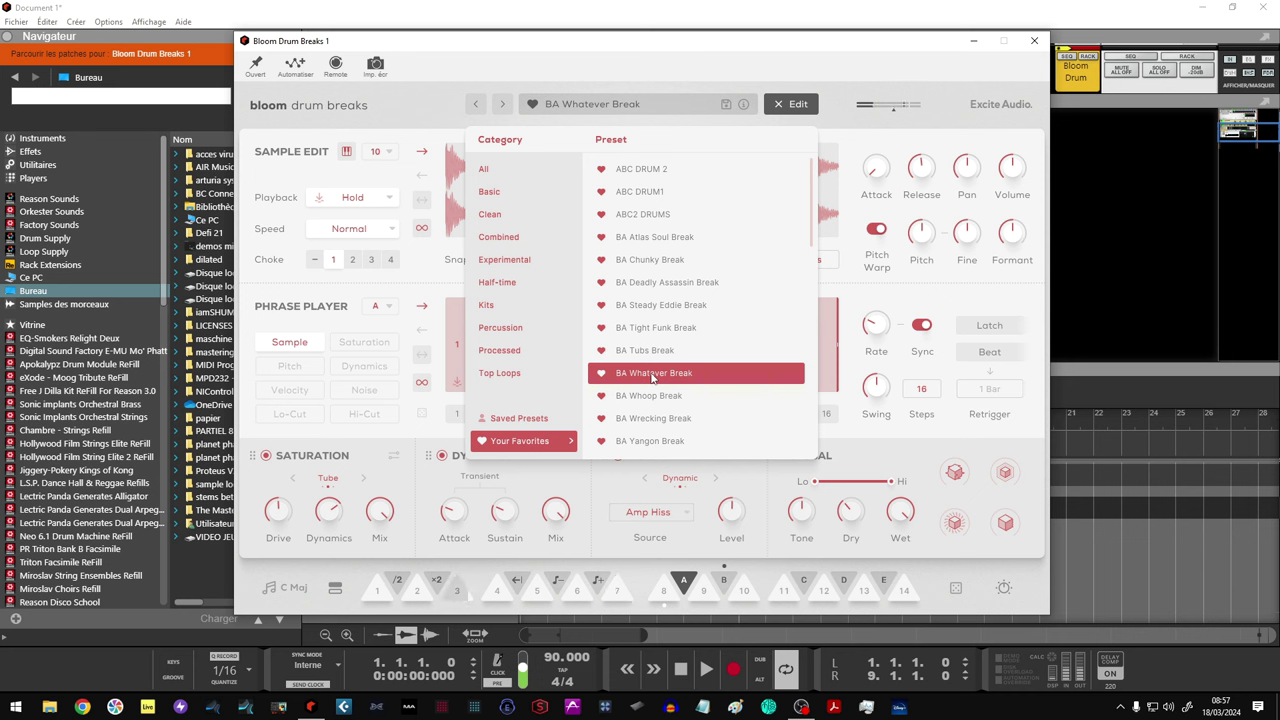
{"action": "left_click", "coordinate": [652, 396]}
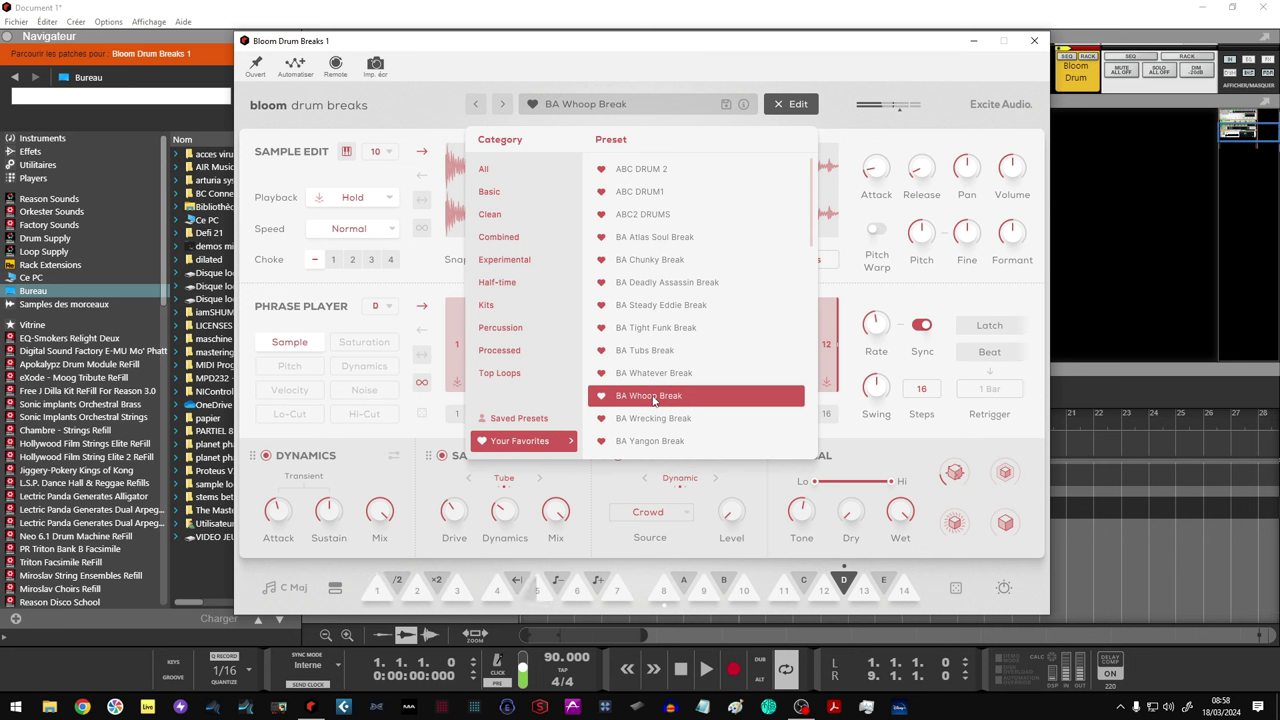
{"action": "left_click", "coordinate": [653, 418]}
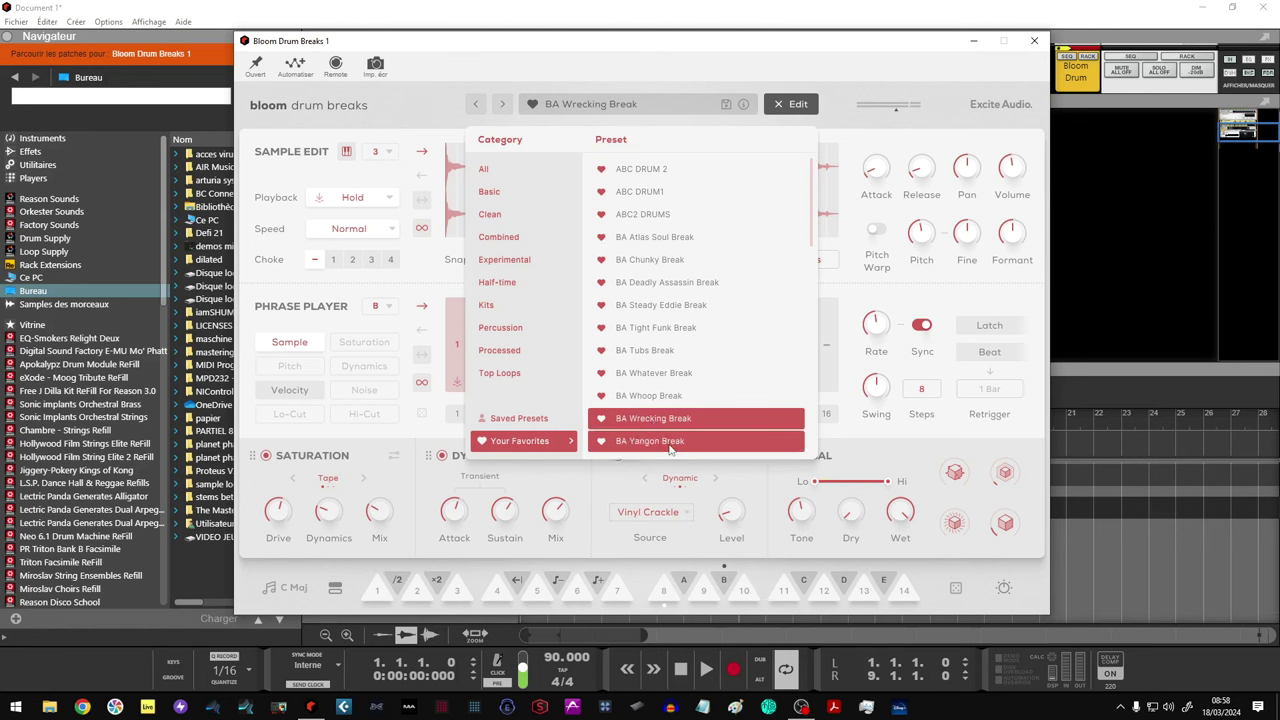
{"action": "left_click", "coordinate": [668, 446]}
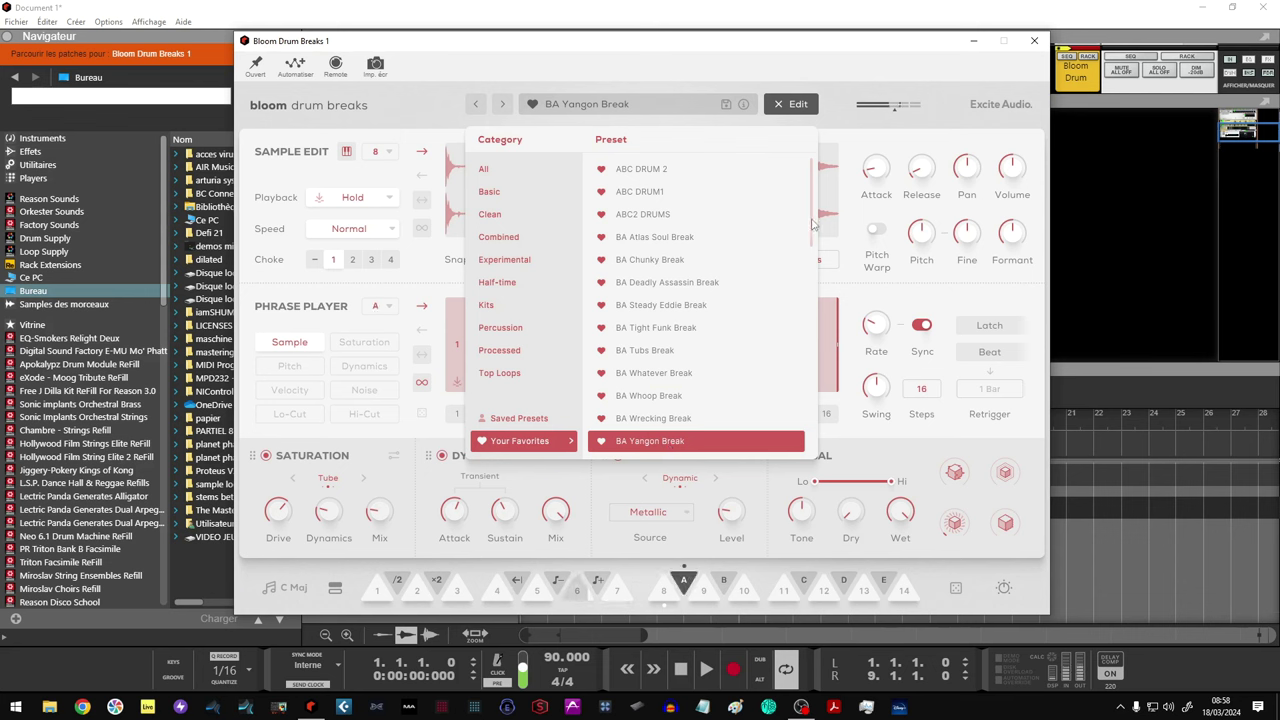
Step: Audition the favorite presets CLN Asterix and CLN Beat Abrasion in turn
{"action": "scroll", "coordinate": [623, 201], "scroll_direction": "down", "scroll_amount": 5}
{"action": "left_click", "coordinate": [623, 199]}
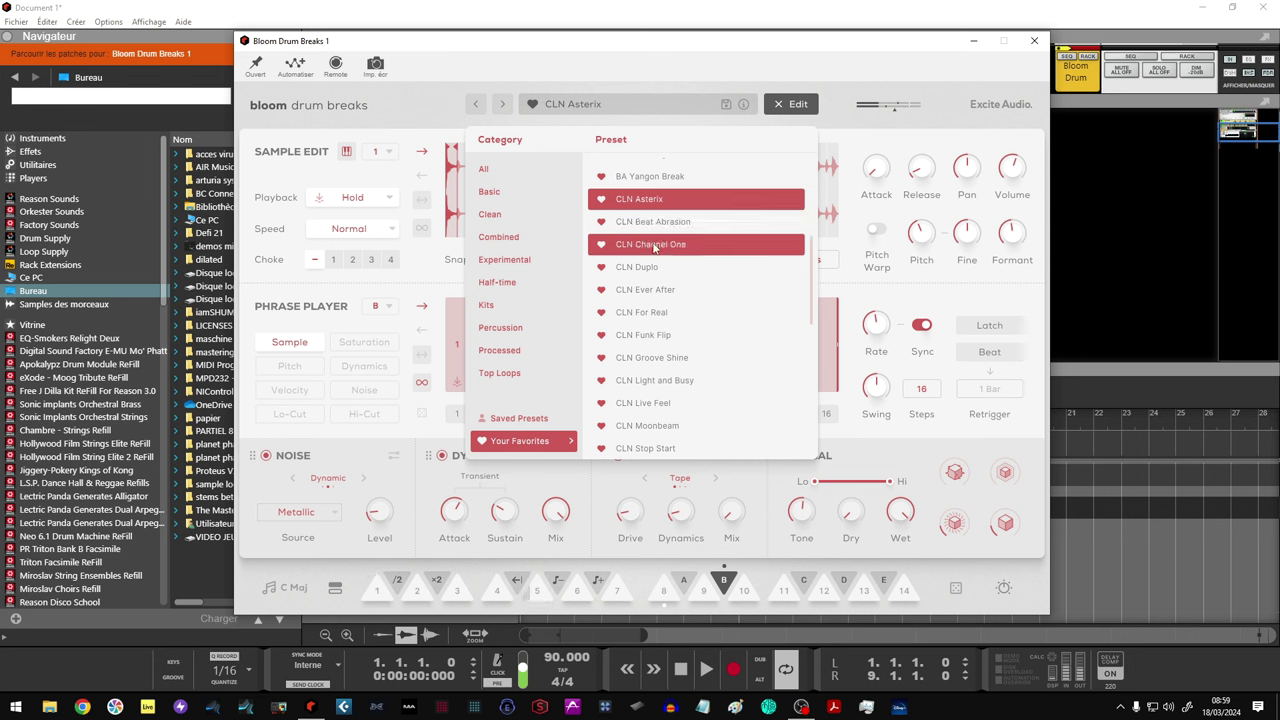
{"action": "left_click", "coordinate": [655, 221]}
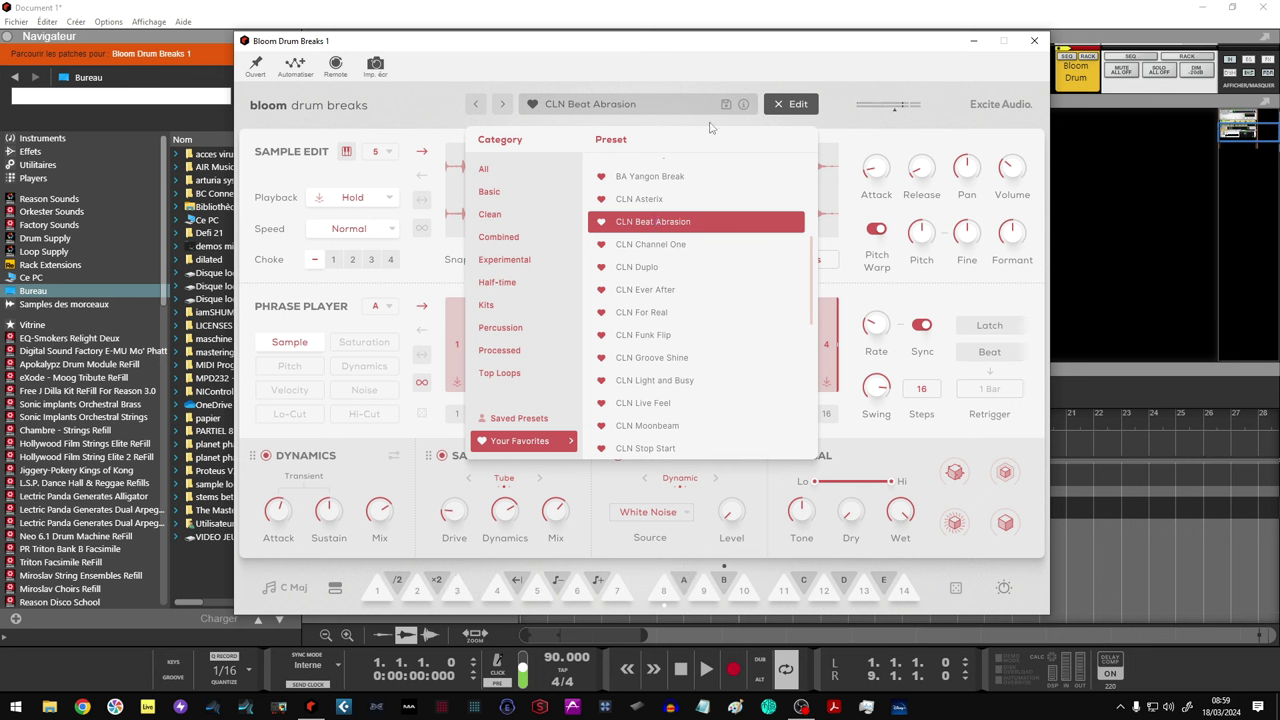
Step: Return to the editor and examine the sample choices available for steps 5 and 4 of phrase B, without changing them
{"action": "left_click", "coordinate": [838, 118]}
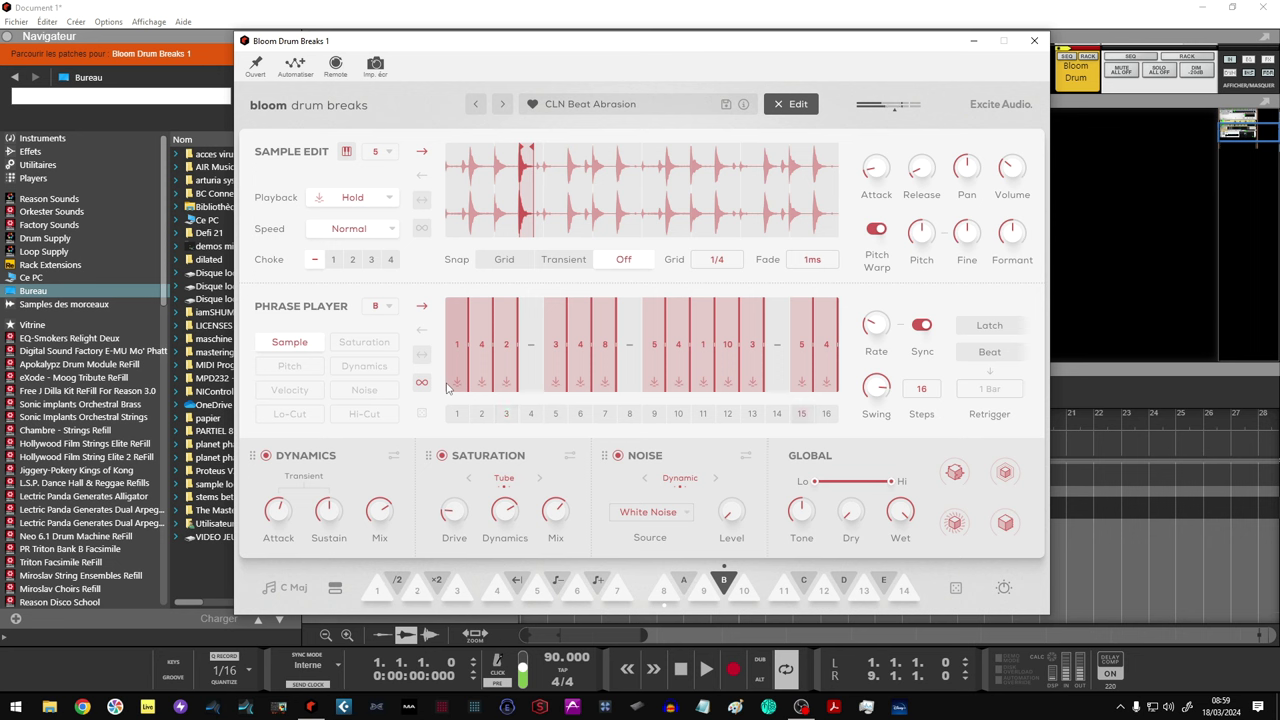
{"action": "left_click", "coordinate": [556, 355]}
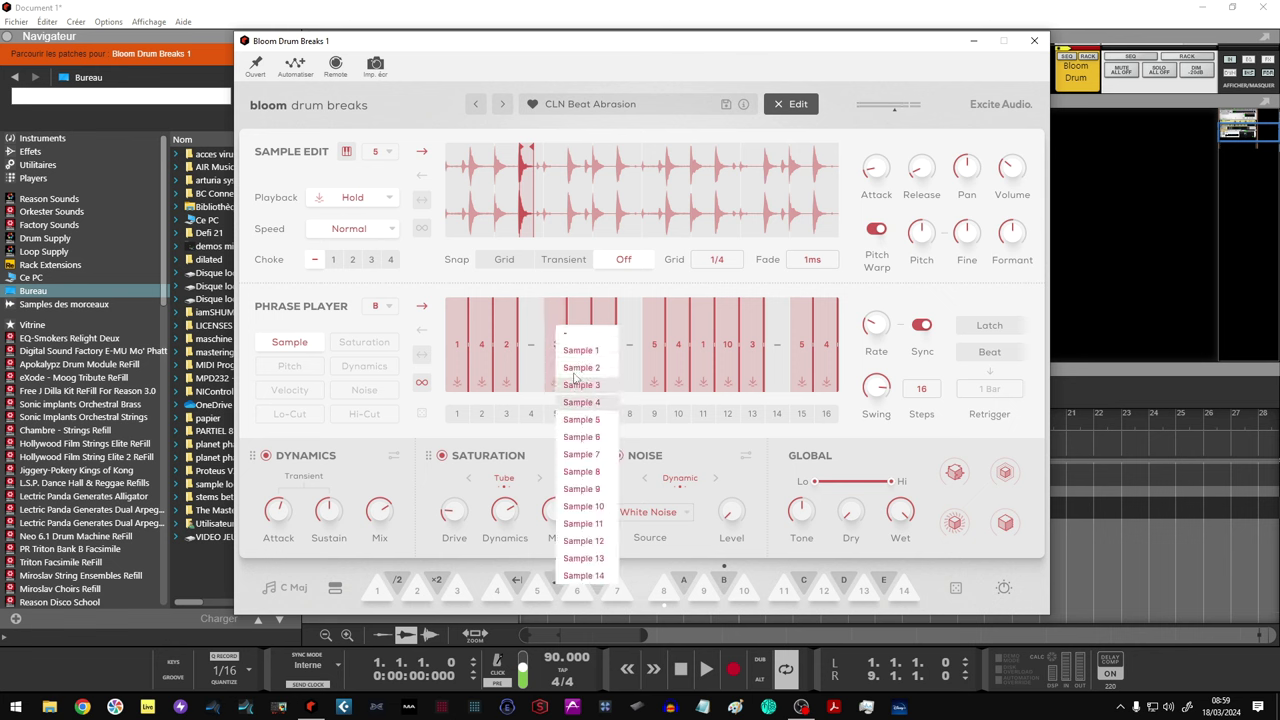
{"action": "left_click", "coordinate": [539, 366]}
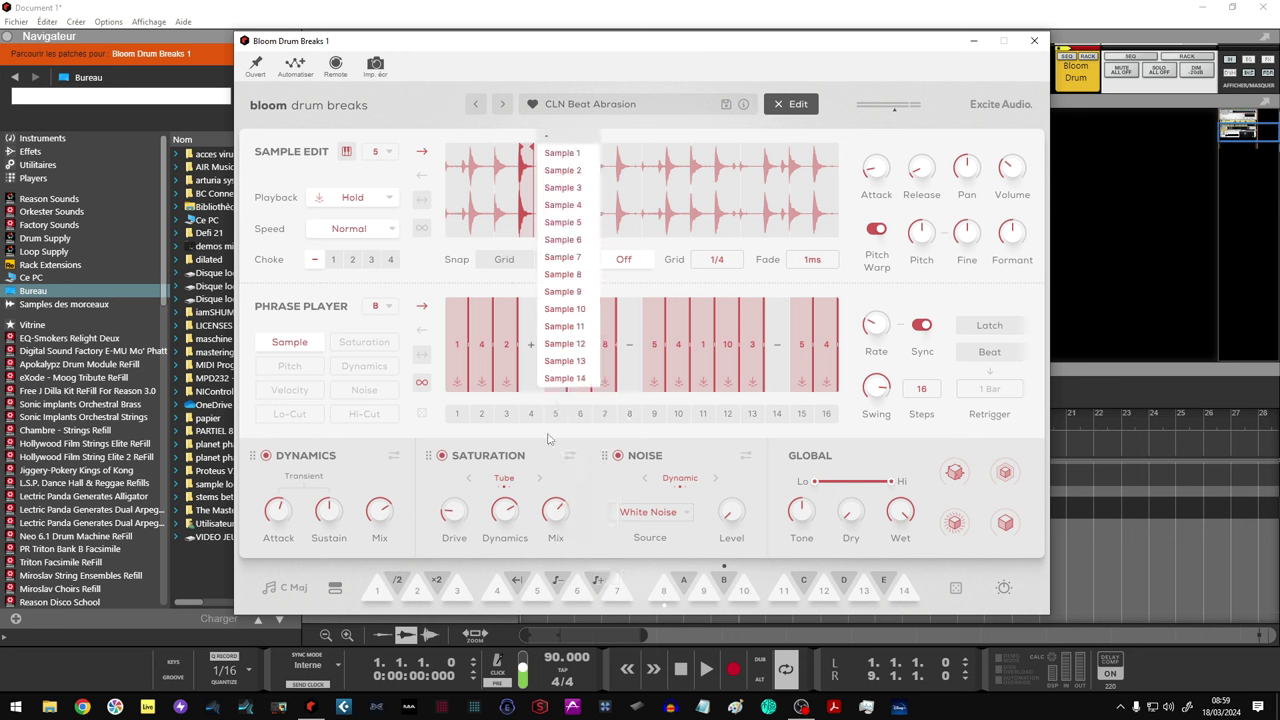
{"action": "left_click", "coordinate": [590, 443]}
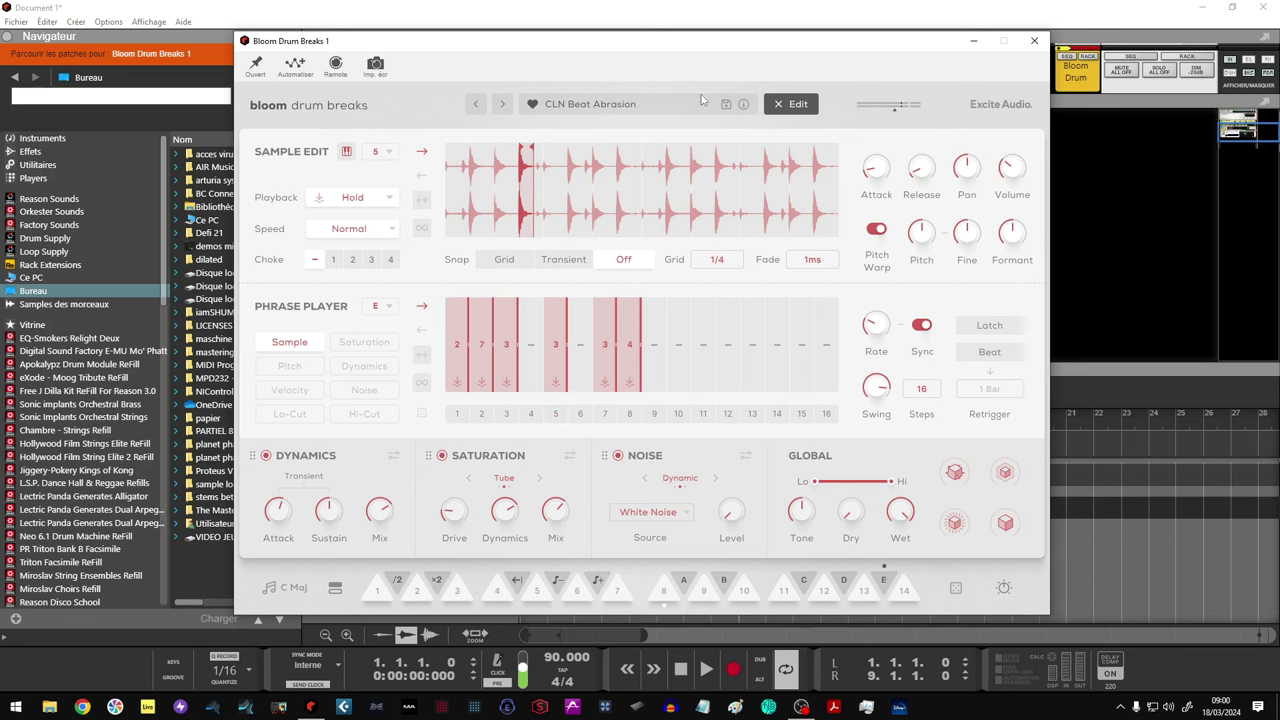
Step: Audition the favorites CLN Channel One, CLN Duplo, CLN For Real, CLN Funk Flip, CLN Groove Shine and CLN Light and Busy in turn
{"action": "left_click", "coordinate": [662, 105]}
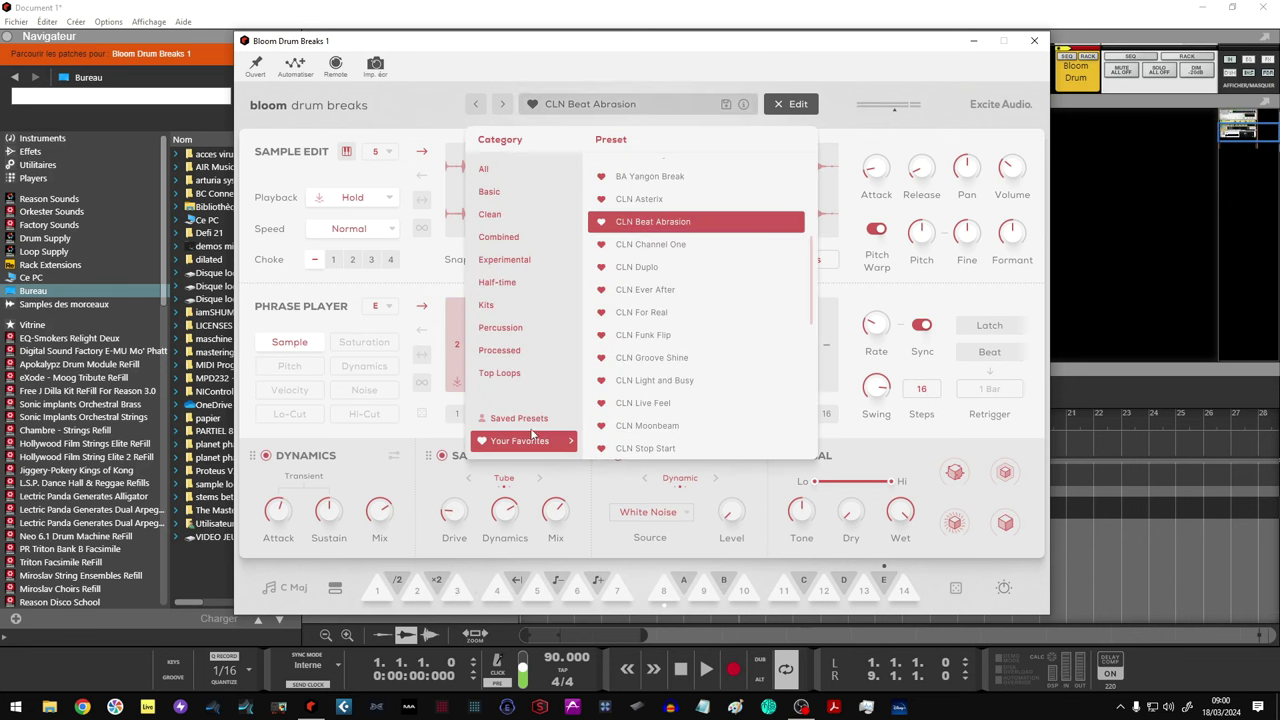
{"action": "left_click", "coordinate": [672, 246]}
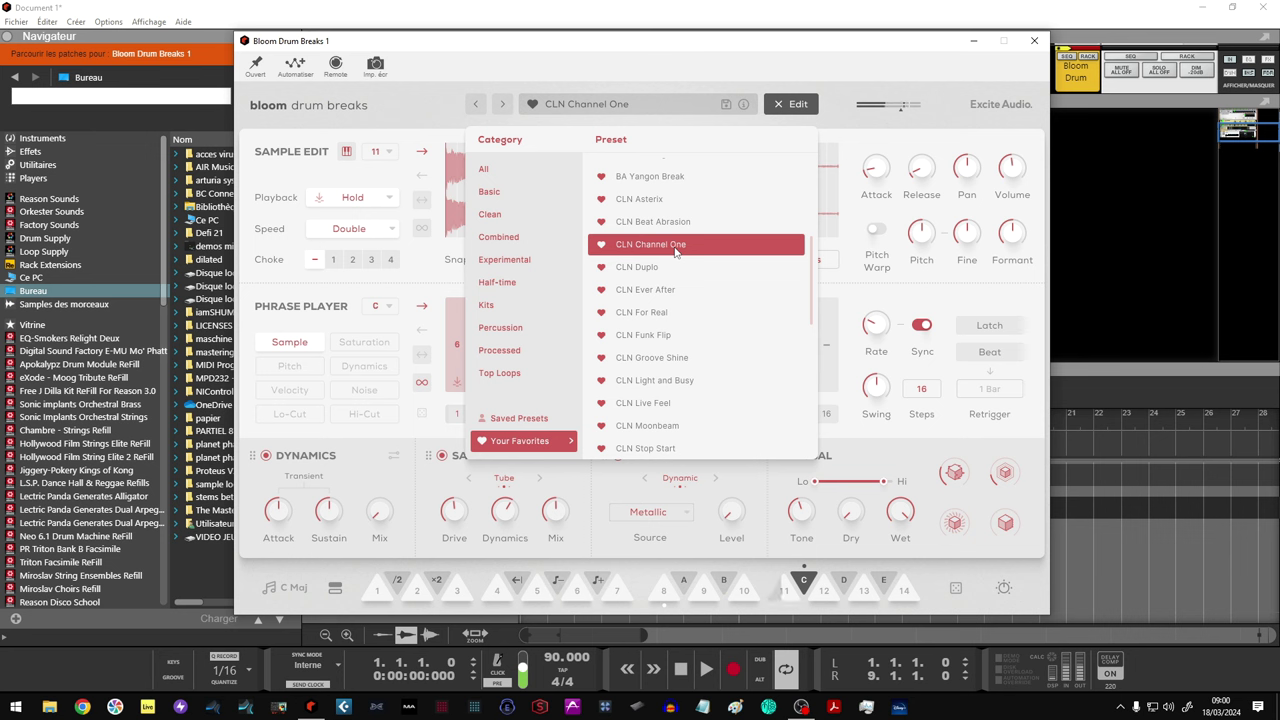
{"action": "left_click", "coordinate": [665, 268]}
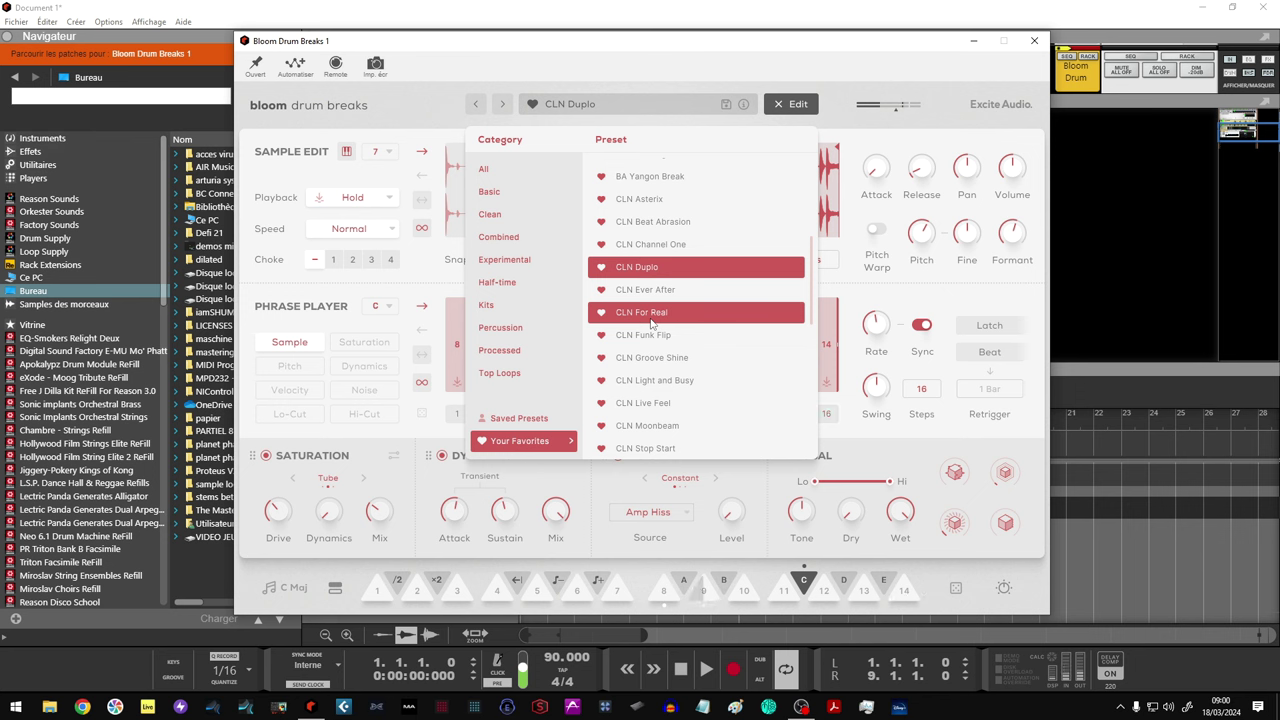
{"action": "left_click", "coordinate": [651, 323]}
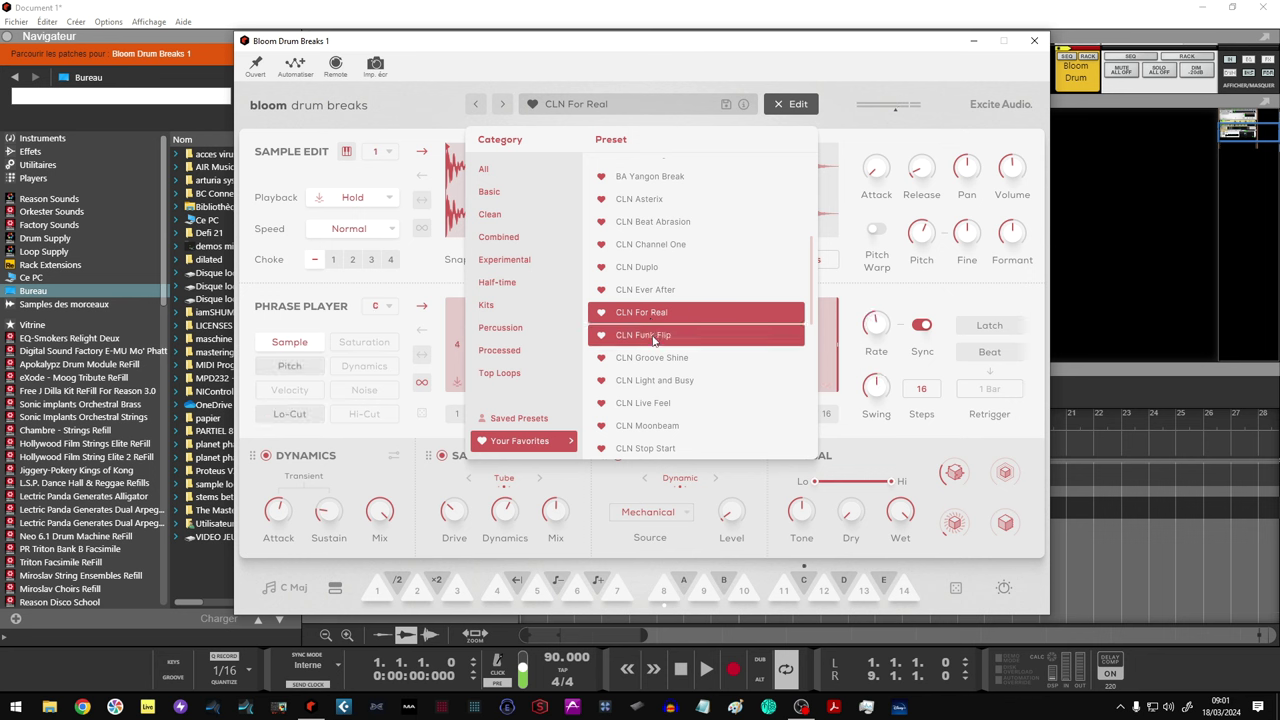
{"action": "left_click", "coordinate": [654, 336]}
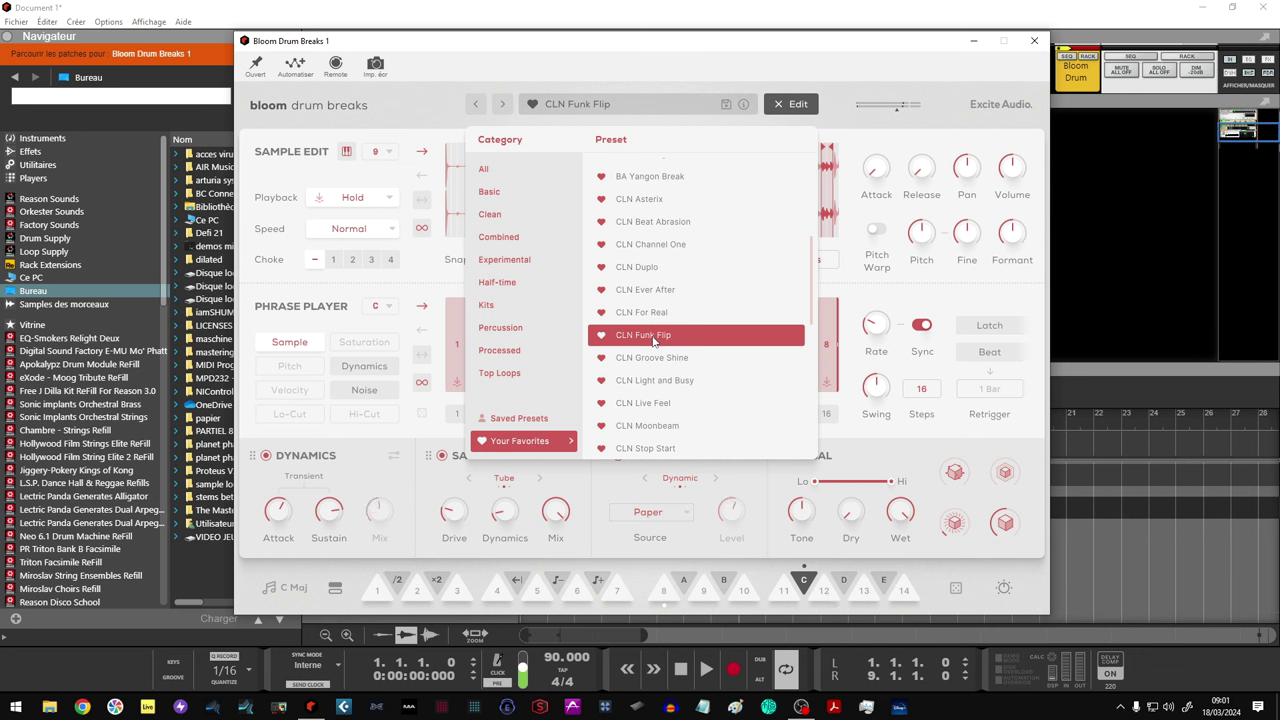
{"action": "left_click", "coordinate": [652, 358]}
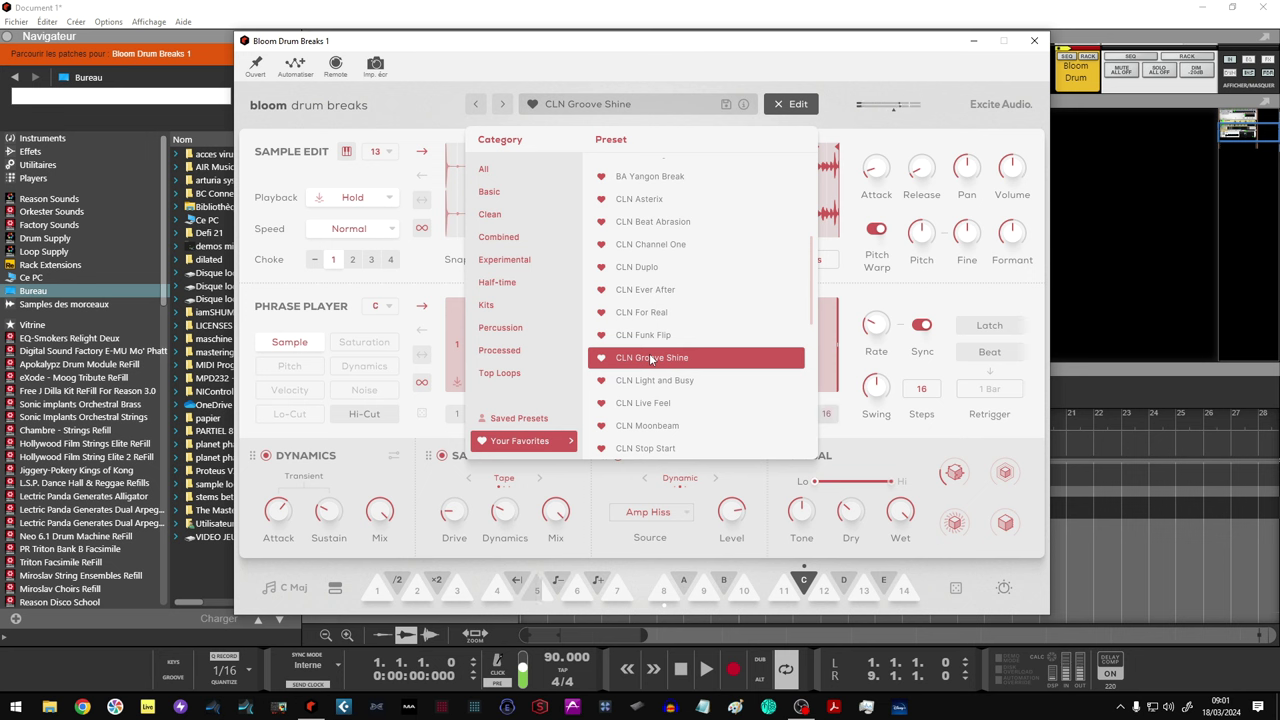
{"action": "left_click", "coordinate": [650, 380]}
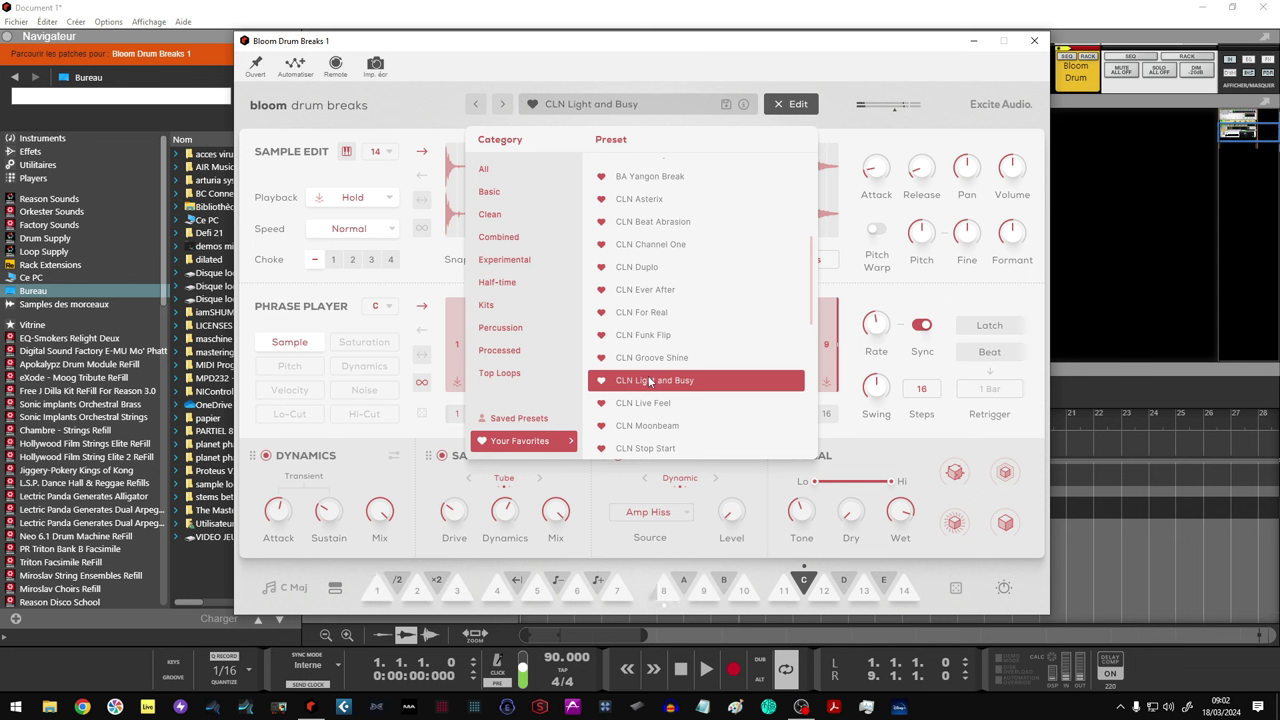
Step: Audition the favorites HT West Coast, KIT Atmospheric Subs, KIT Classic Essentials, KIT Dance Kicks and KIT Hi-Hat Select in turn
{"action": "scroll", "coordinate": [649, 380], "scroll_direction": "down", "scroll_amount": 5}
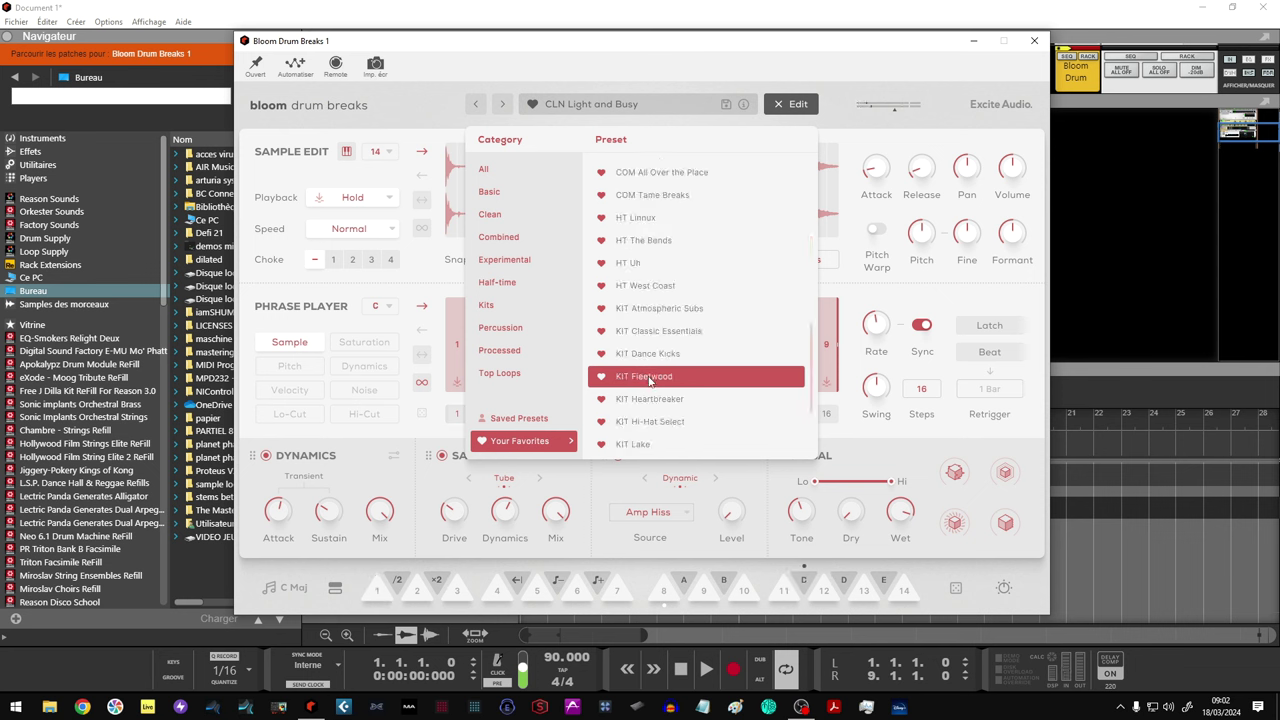
{"action": "left_click", "coordinate": [636, 286]}
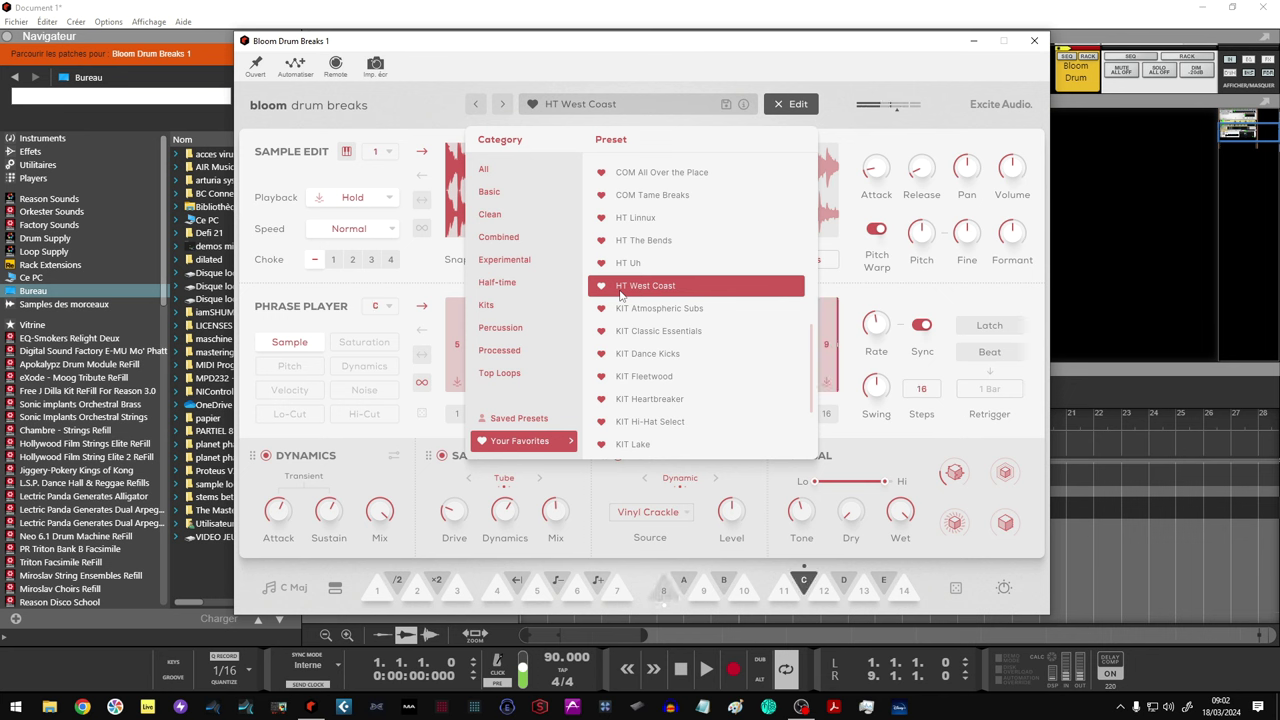
{"action": "left_click", "coordinate": [622, 309]}
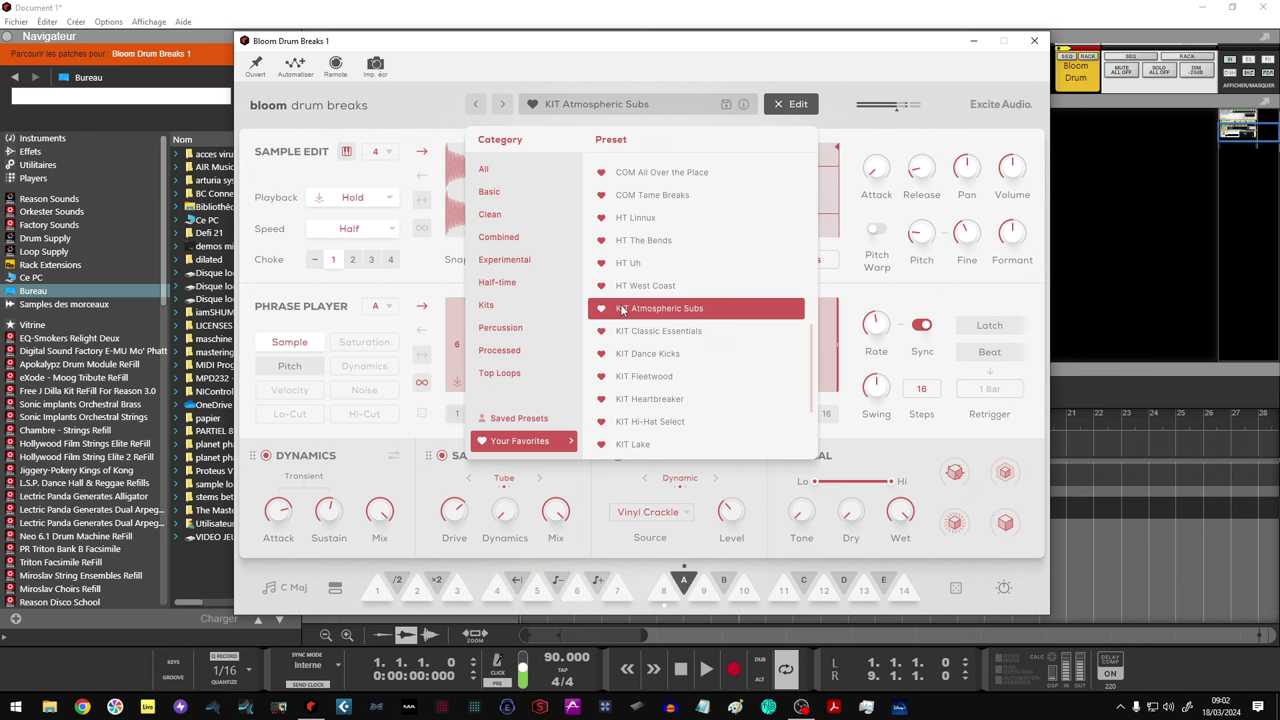
{"action": "left_click", "coordinate": [648, 340]}
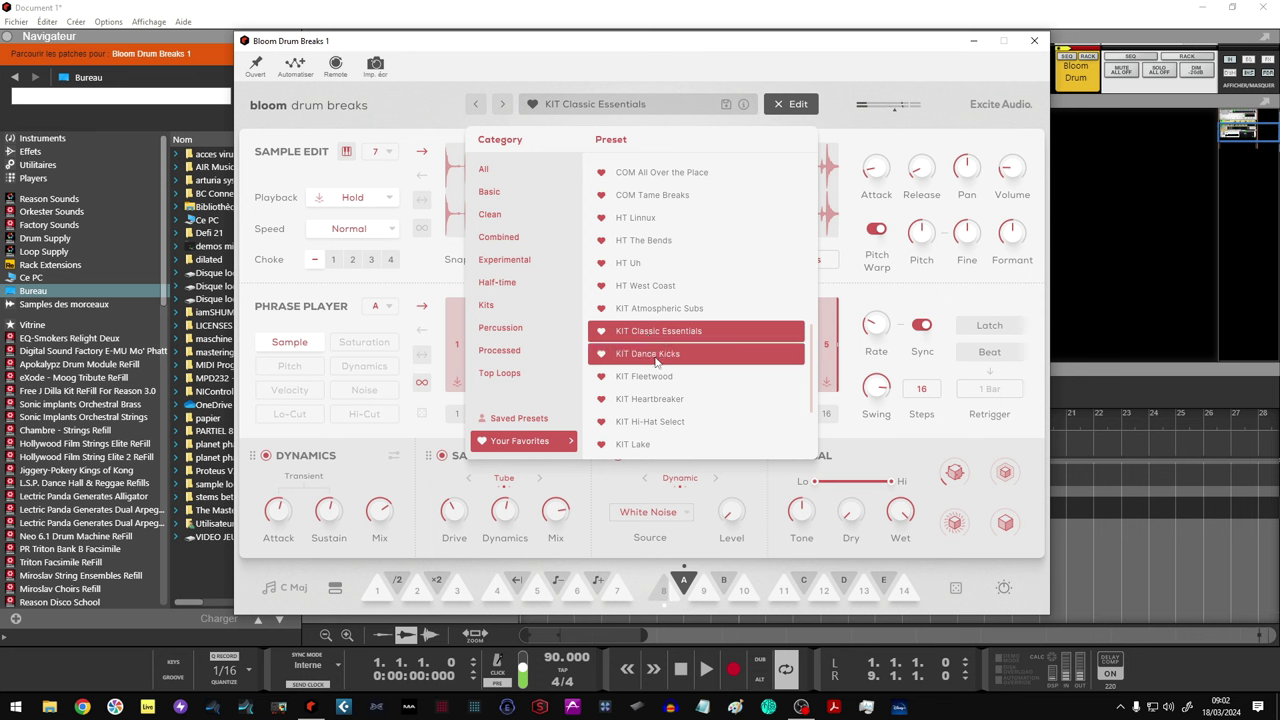
{"action": "left_click", "coordinate": [656, 357]}
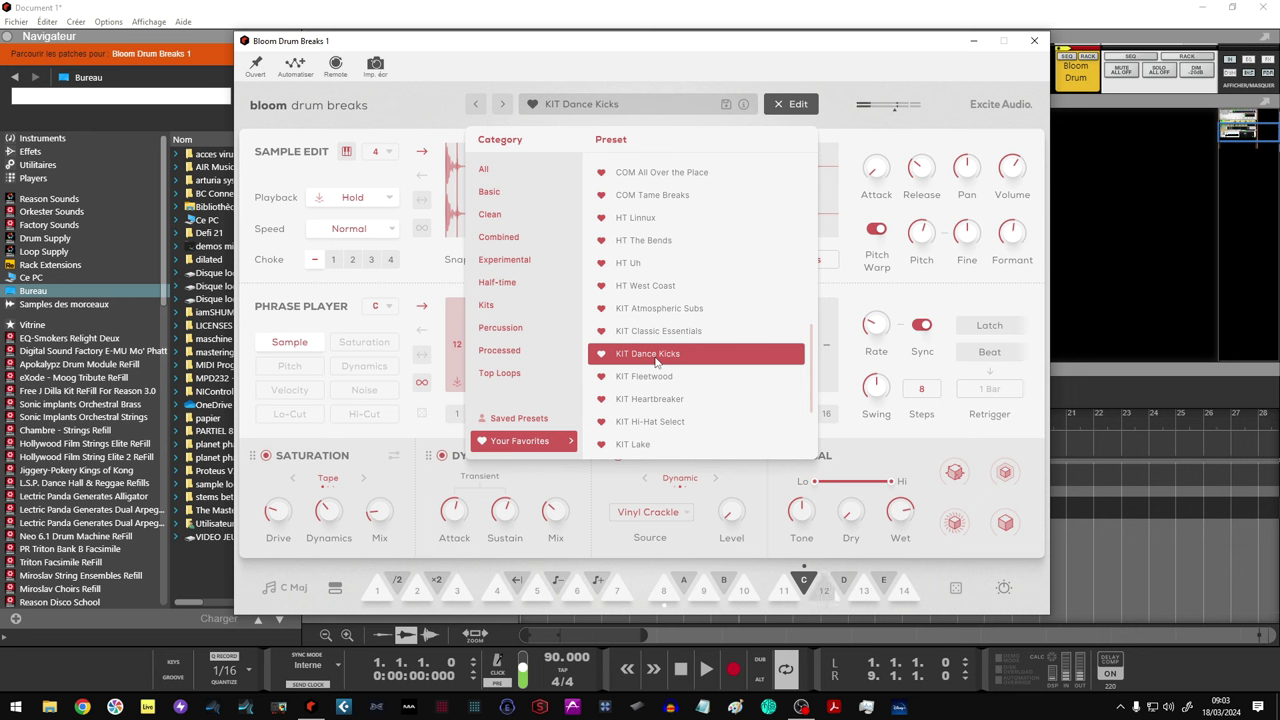
{"action": "left_click", "coordinate": [659, 421]}
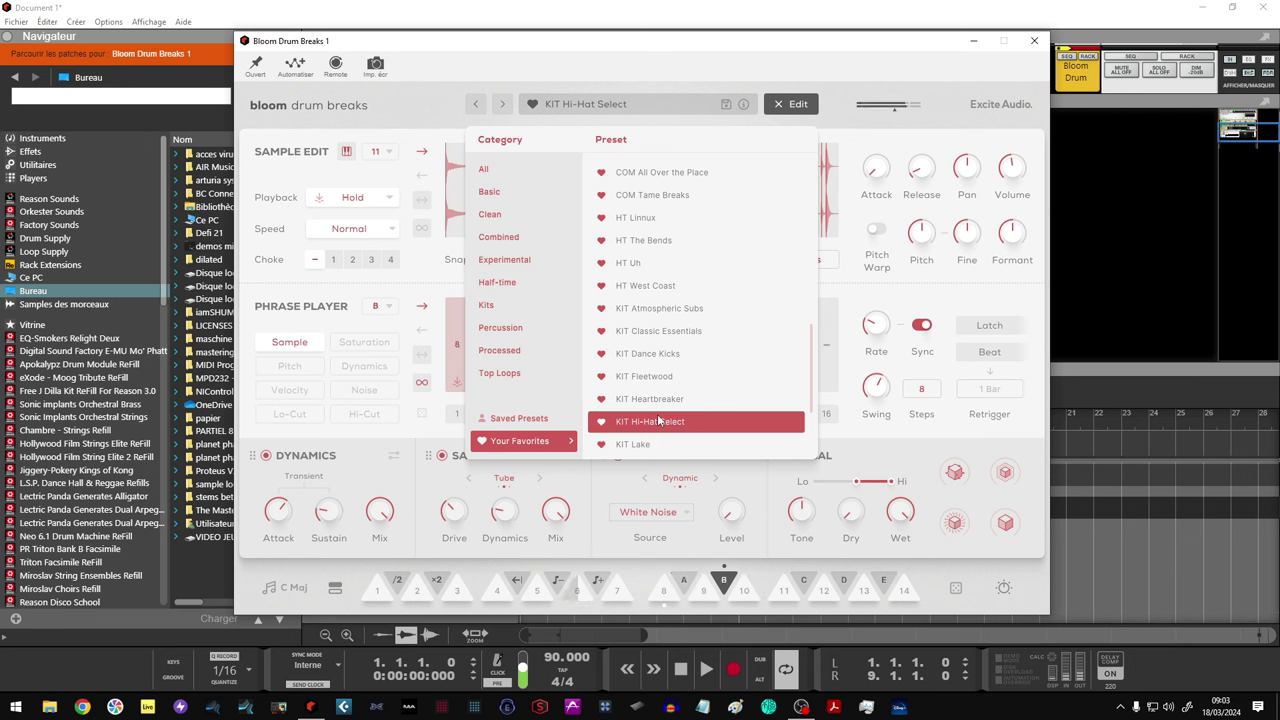
Step: Audition KIT Live and Dry, and finish with the favorite preset KIT Modern Selection loaded
{"action": "scroll", "coordinate": [657, 418], "scroll_direction": "down", "scroll_amount": 3}
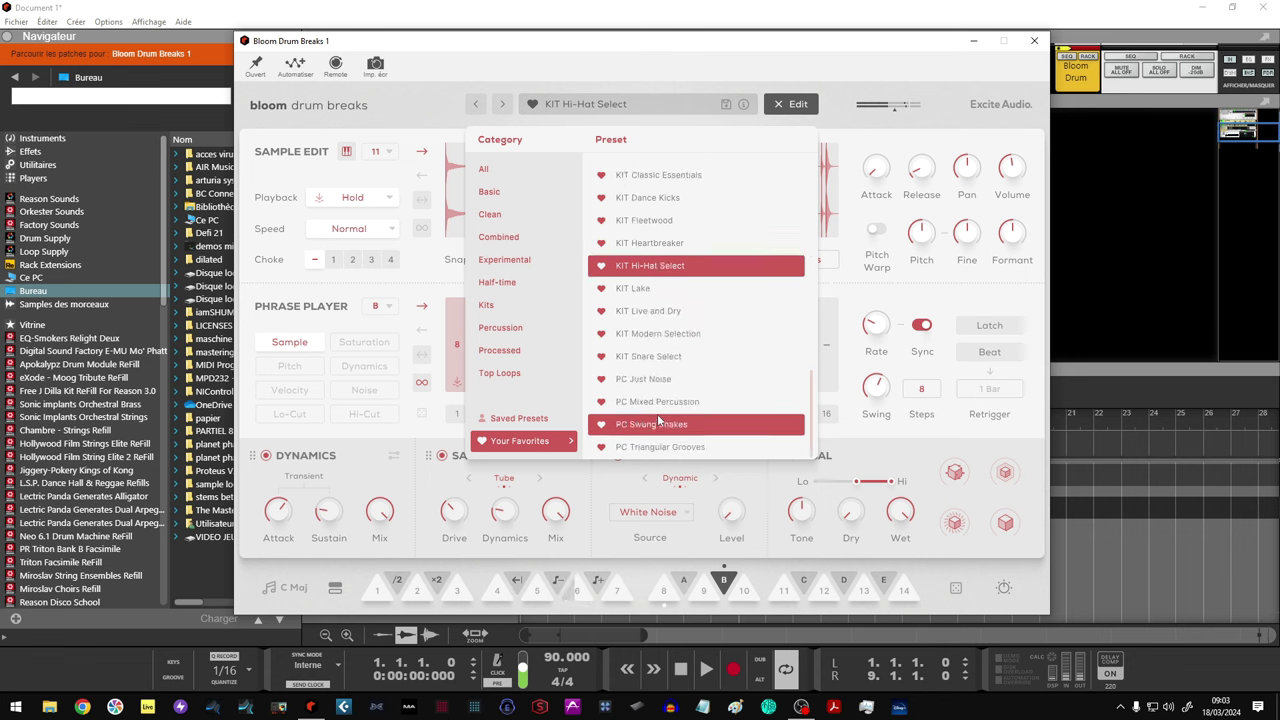
{"action": "left_click", "coordinate": [647, 312]}
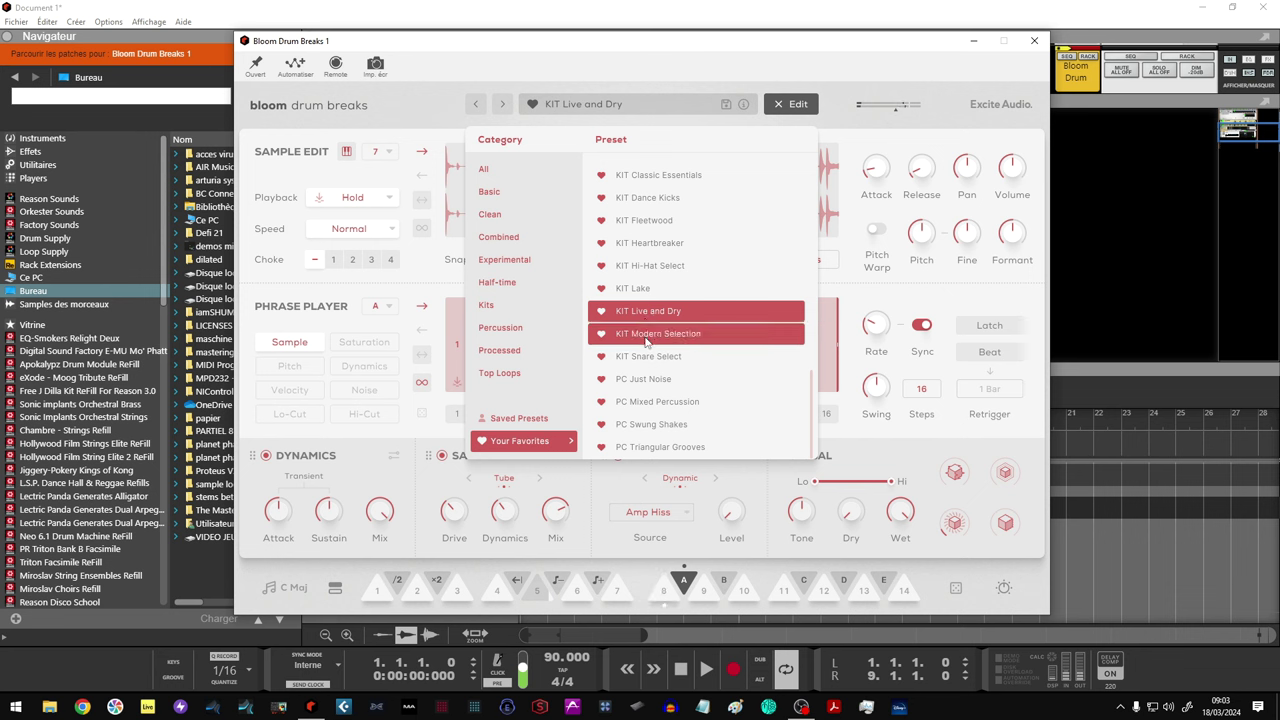
{"action": "left_click", "coordinate": [646, 338]}
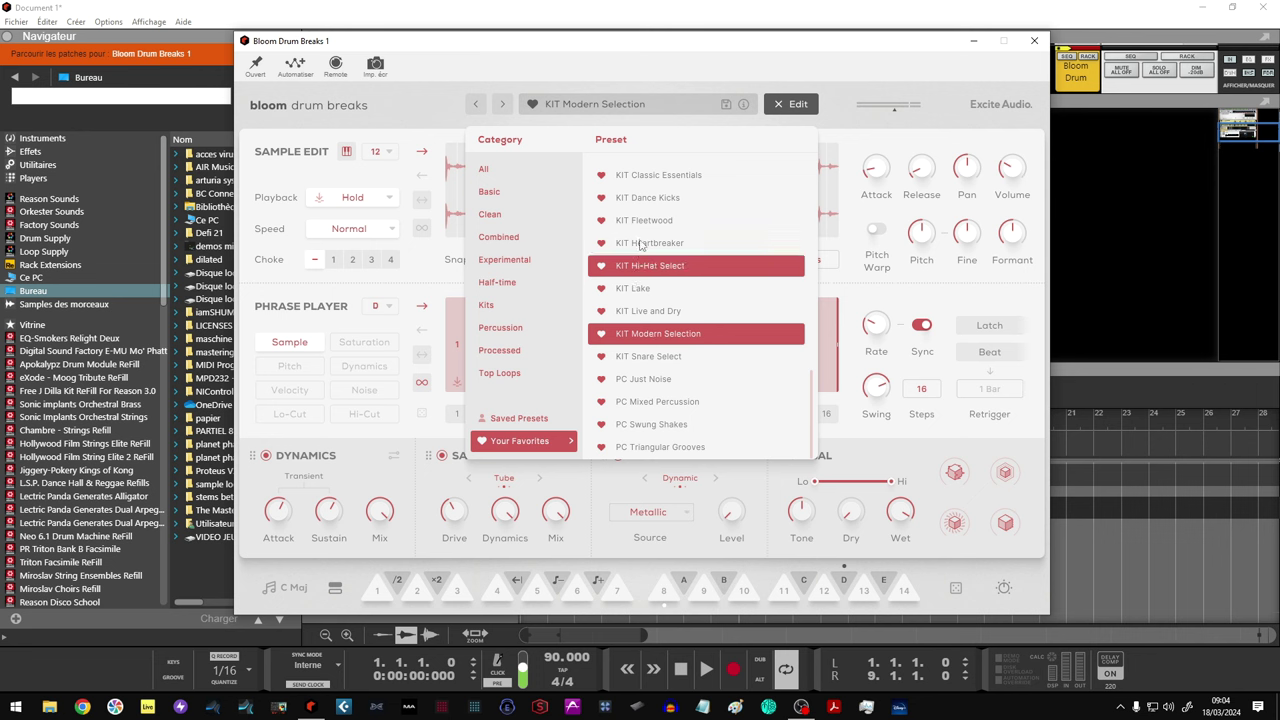
Step: View the phrase pattern of KIT Modern Selection, and browse the complete preset list across all categories
{"action": "left_click", "coordinate": [440, 113]}
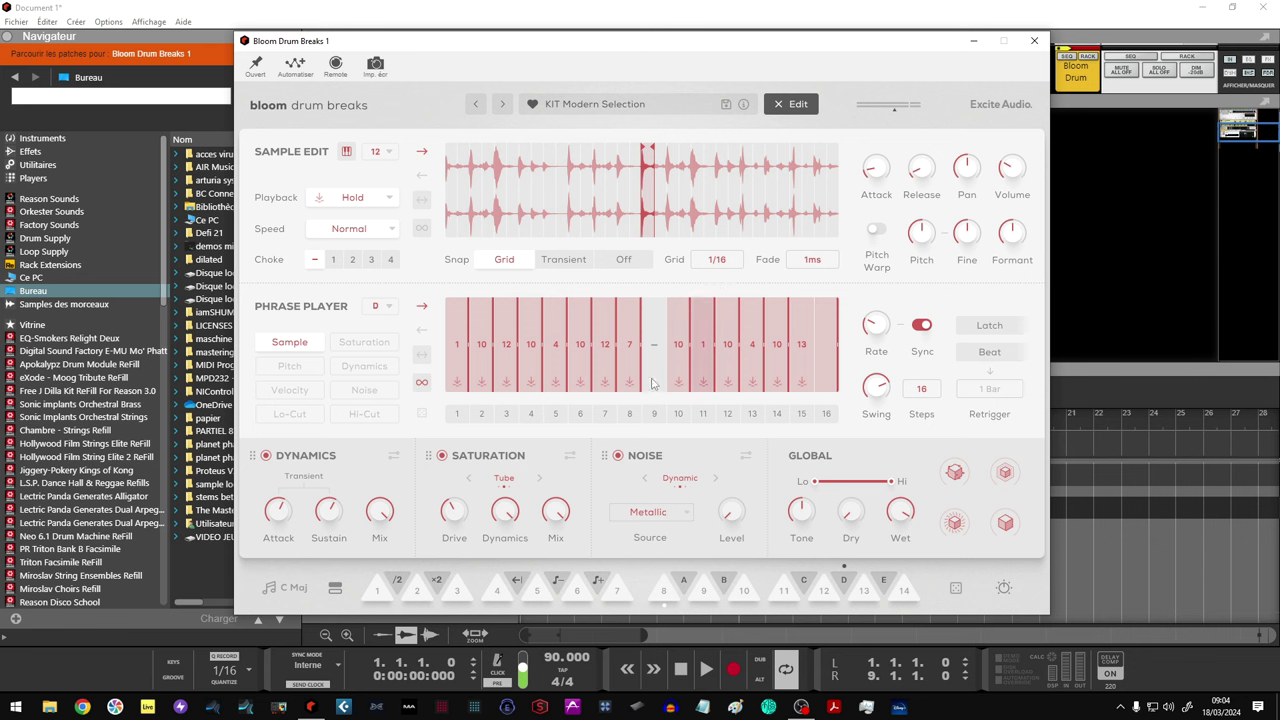
{"action": "left_click", "coordinate": [530, 107]}
{"action": "left_click", "coordinate": [512, 172]}
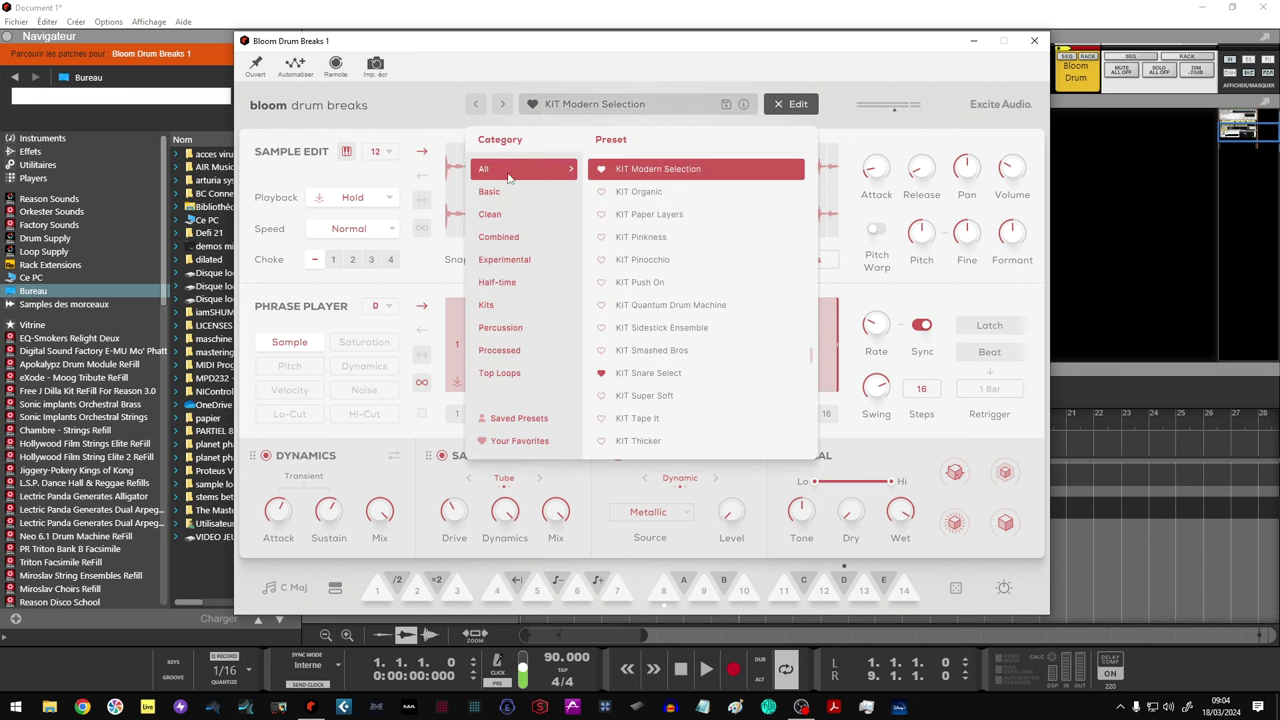
{"action": "scroll", "coordinate": [651, 188], "scroll_direction": "down", "scroll_amount": 15}
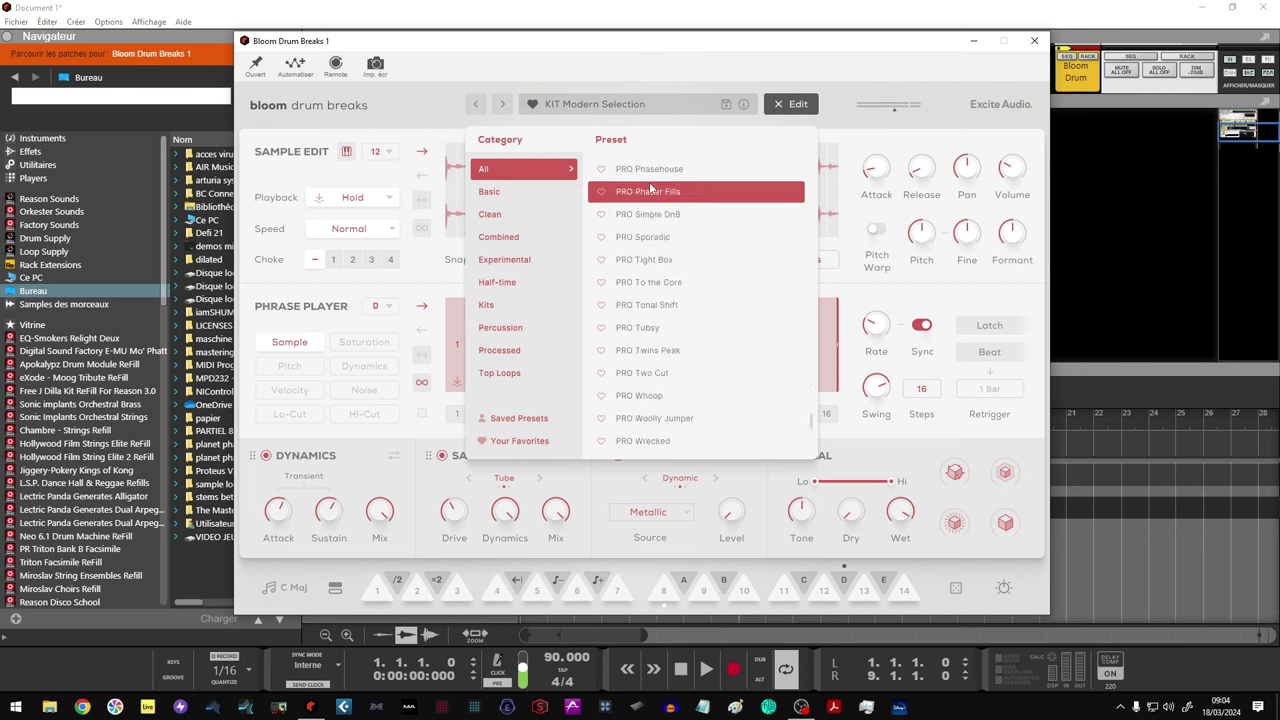
{"action": "scroll", "coordinate": [651, 188], "scroll_direction": "down", "scroll_amount": 4}
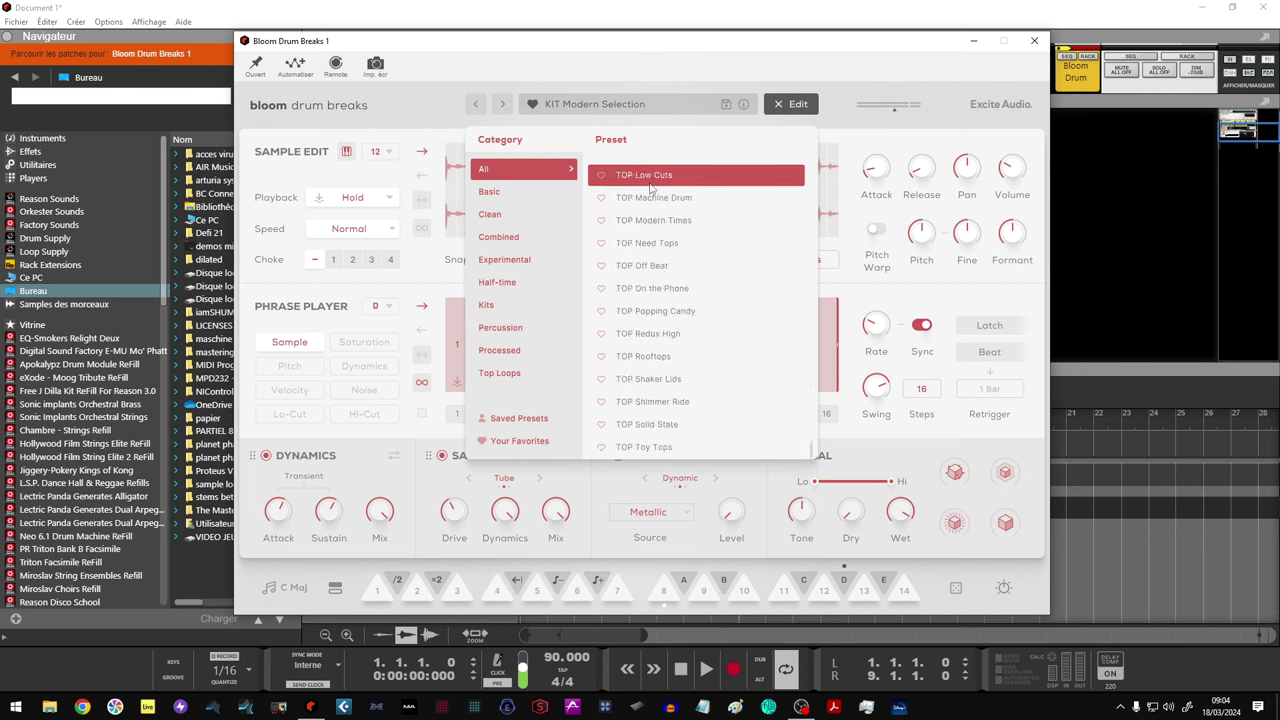
{"action": "scroll", "coordinate": [651, 188], "scroll_direction": "up", "scroll_amount": 12}
{"action": "scroll", "coordinate": [651, 188], "scroll_direction": "up", "scroll_amount": 5}
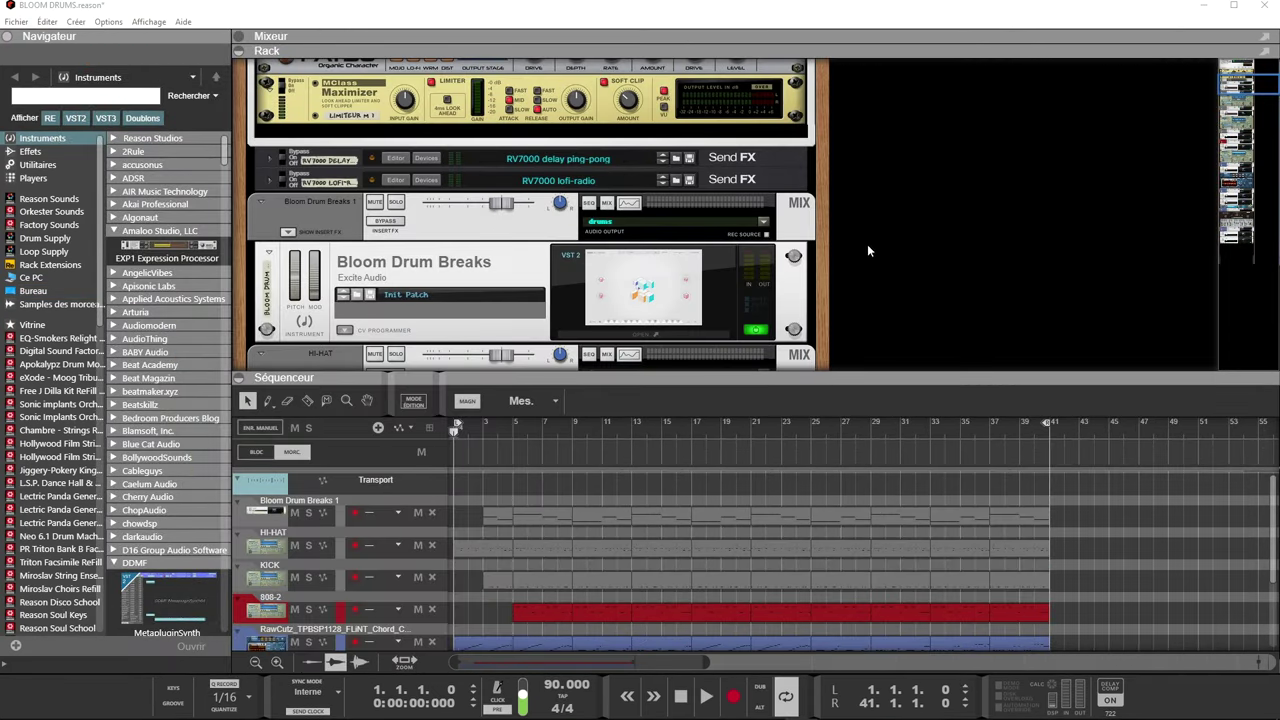
Step: Inspect the Bloom Drum Breaks plugin in the BLOOM DRUMS song, and review the hi-hat and kick samplers in the rack
{"action": "left_click", "coordinate": [645, 292]}
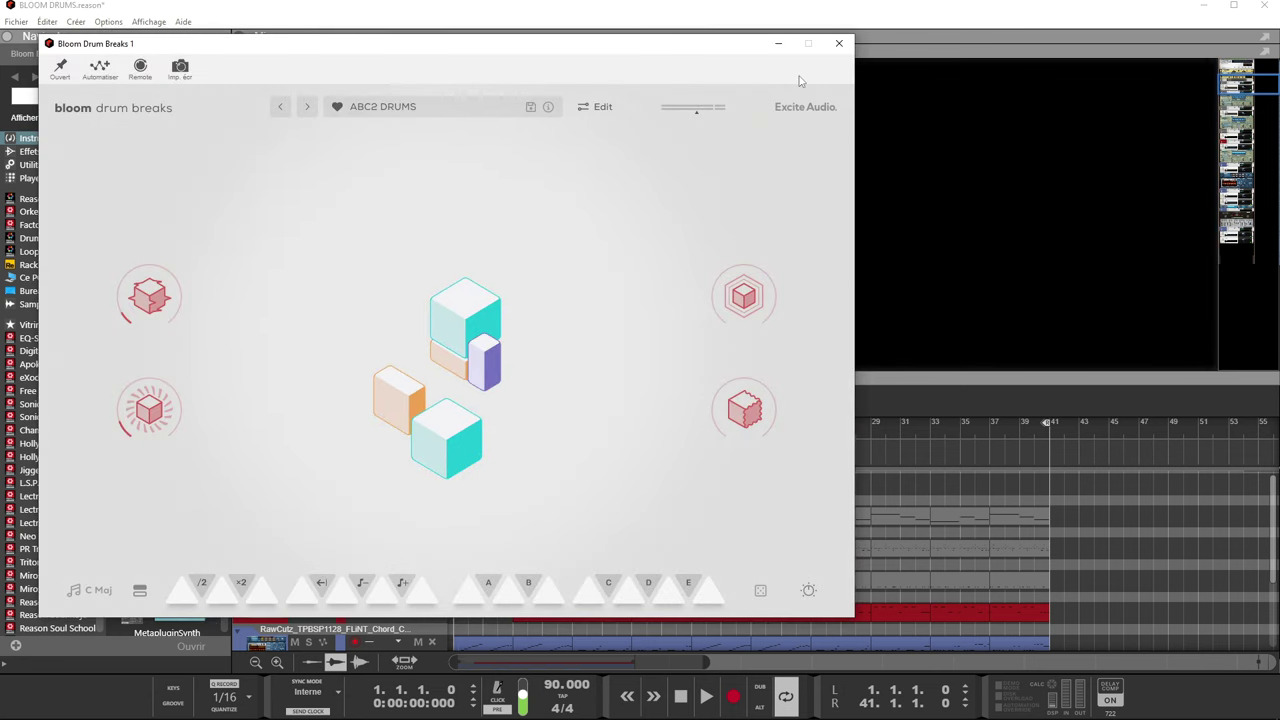
{"action": "left_click", "coordinate": [840, 44]}
{"action": "scroll", "coordinate": [808, 157], "scroll_direction": "down", "scroll_amount": 5}
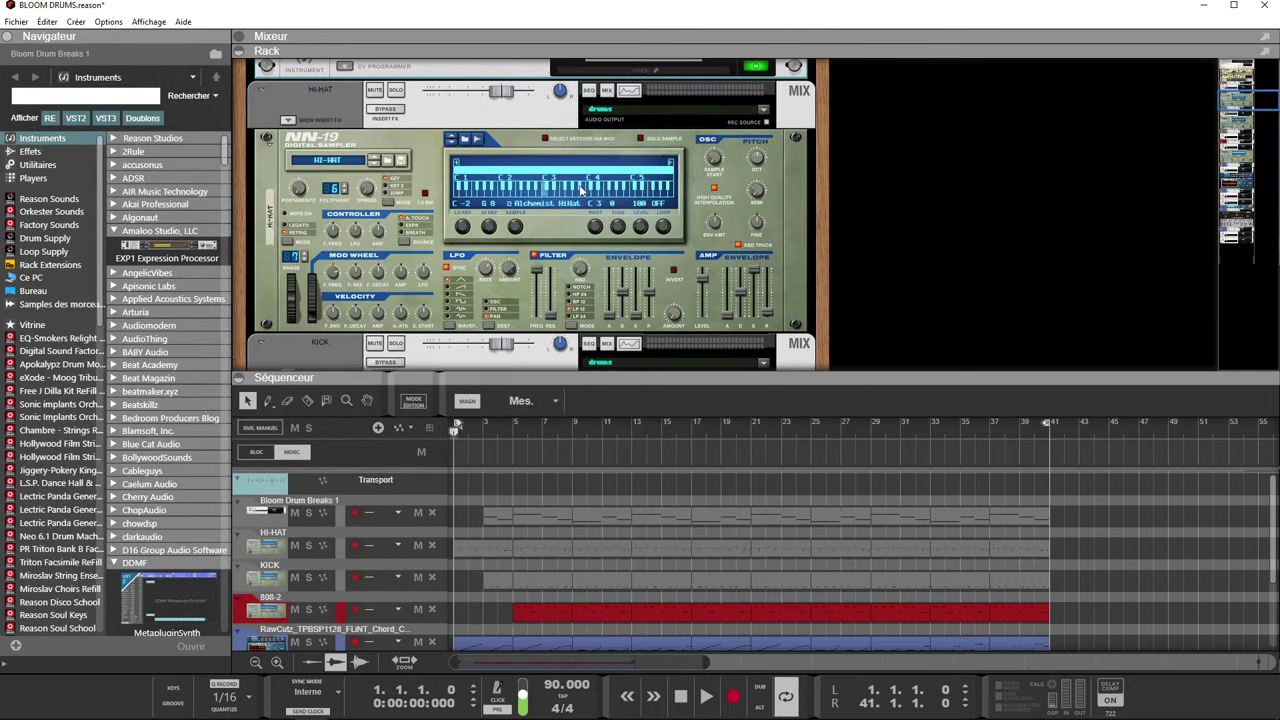
{"action": "scroll", "coordinate": [580, 190], "scroll_direction": "down", "scroll_amount": 4}
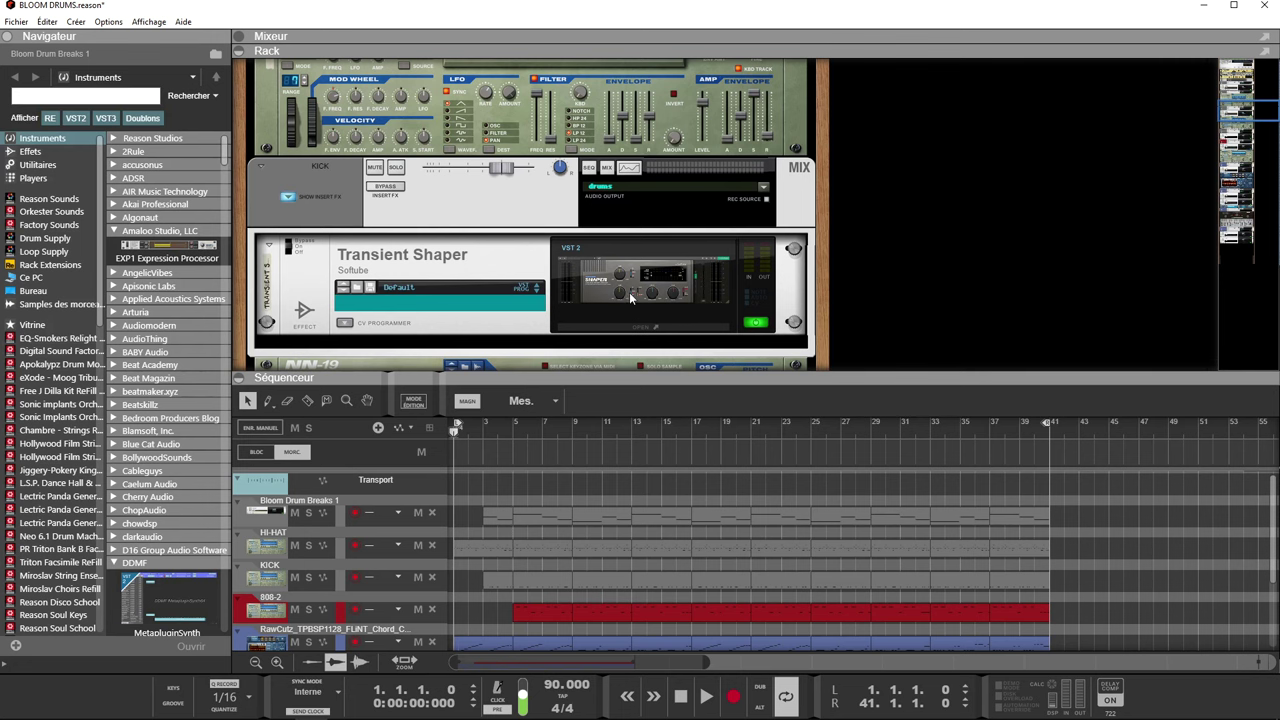
{"action": "scroll", "coordinate": [629, 292], "scroll_direction": "down", "scroll_amount": 3}
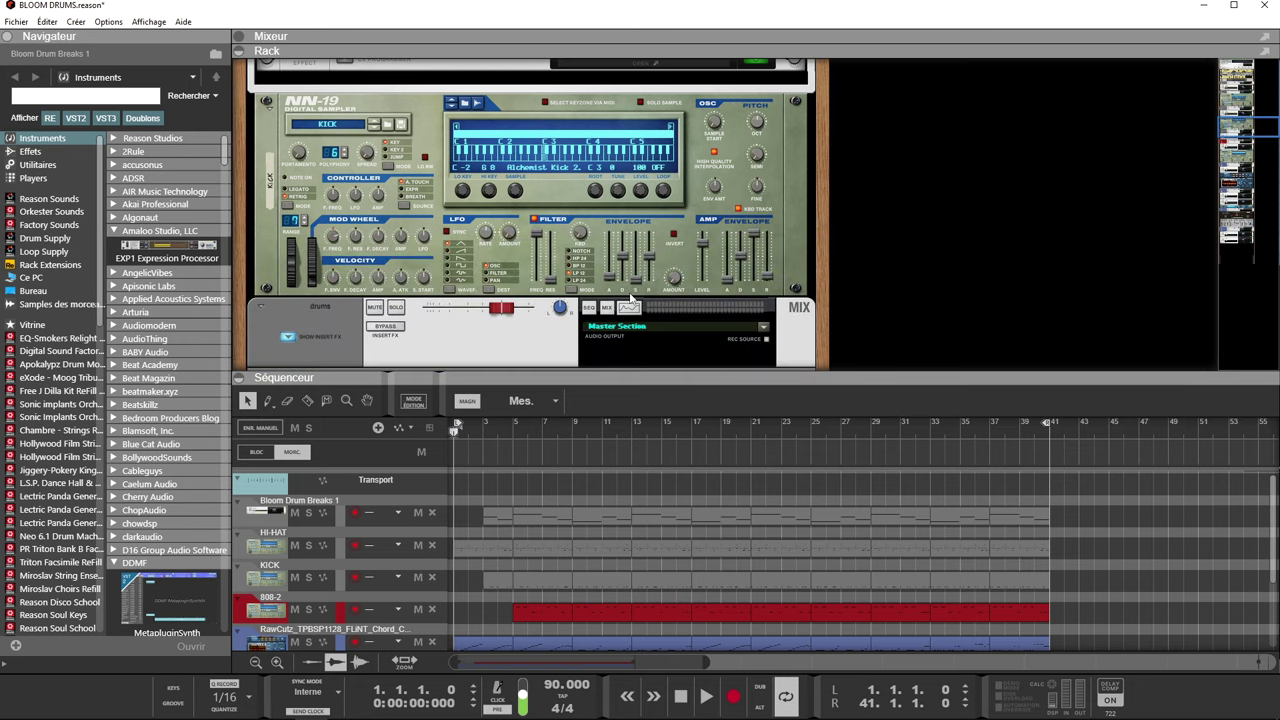
Step: Open the NFuse insert effect on the drums bus, examine its settings and close it
{"action": "scroll", "coordinate": [630, 298], "scroll_direction": "down", "scroll_amount": 2}
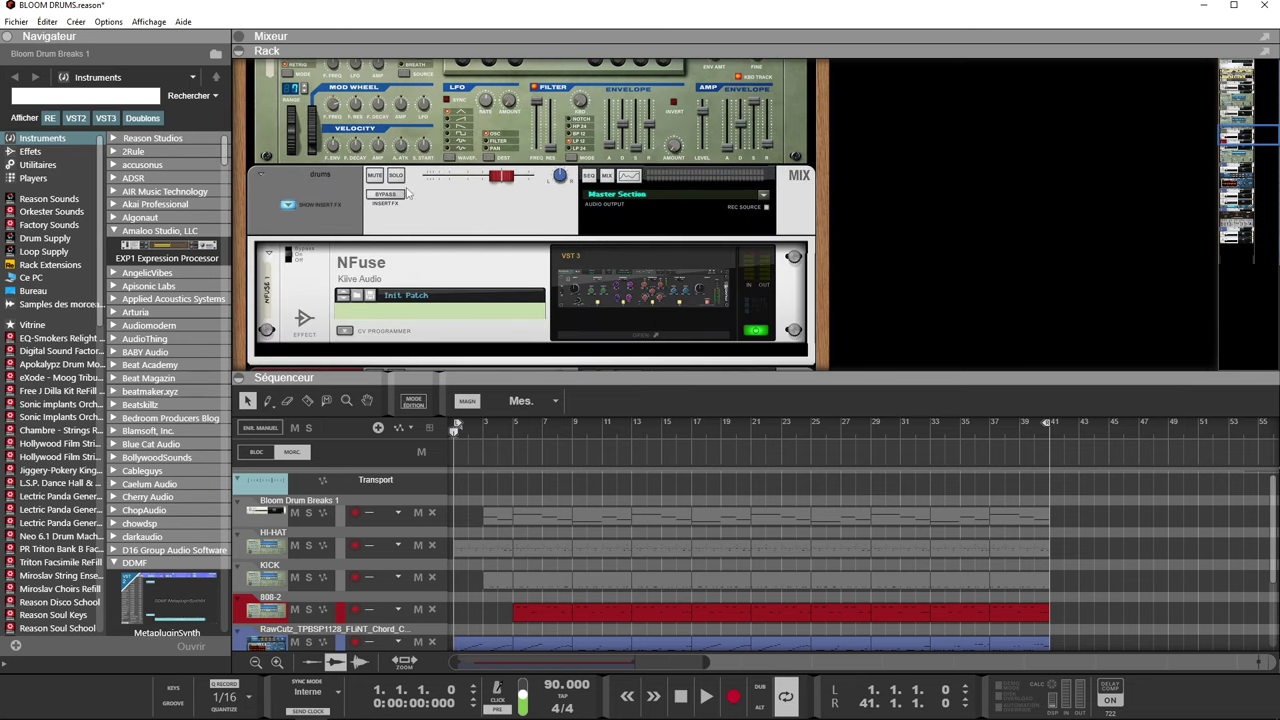
{"action": "left_click", "coordinate": [610, 297]}
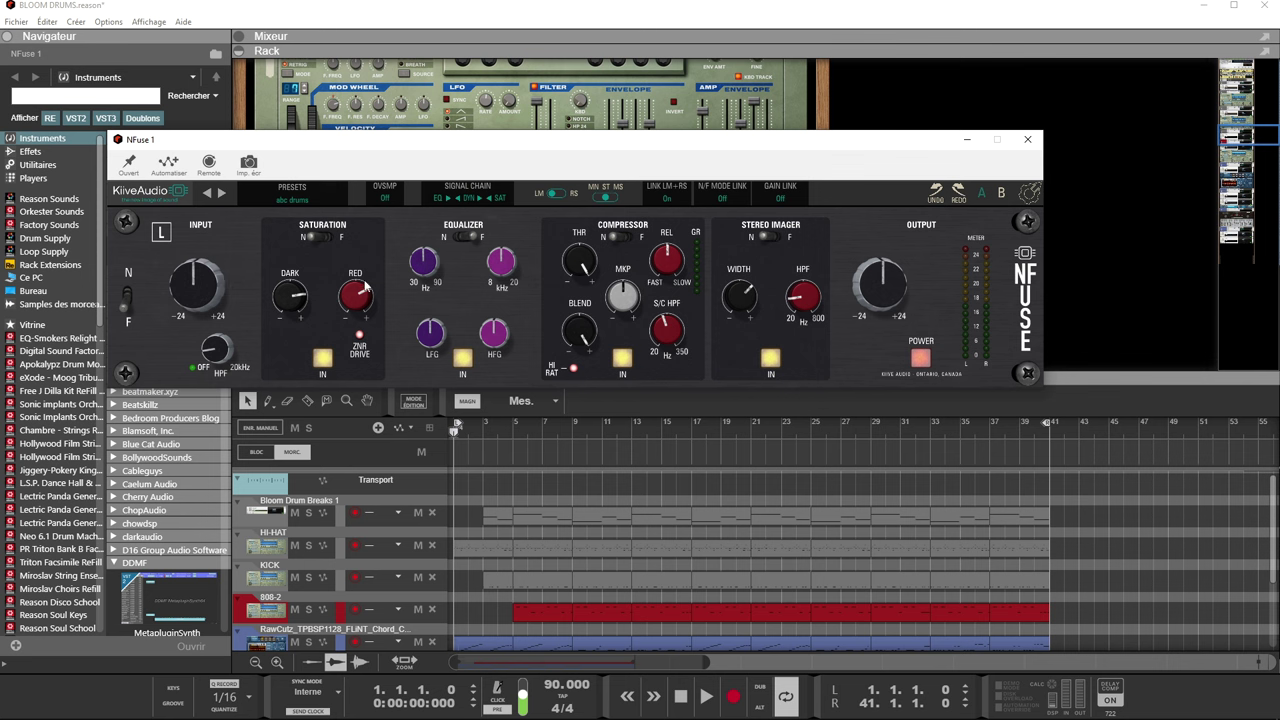
{"action": "left_click", "coordinate": [1031, 140]}
Step: Open the FabFilter Saturn 2 insert effect on the 808-2 channel to examine its settings
{"action": "scroll", "coordinate": [886, 180], "scroll_direction": "down", "scroll_amount": 3}
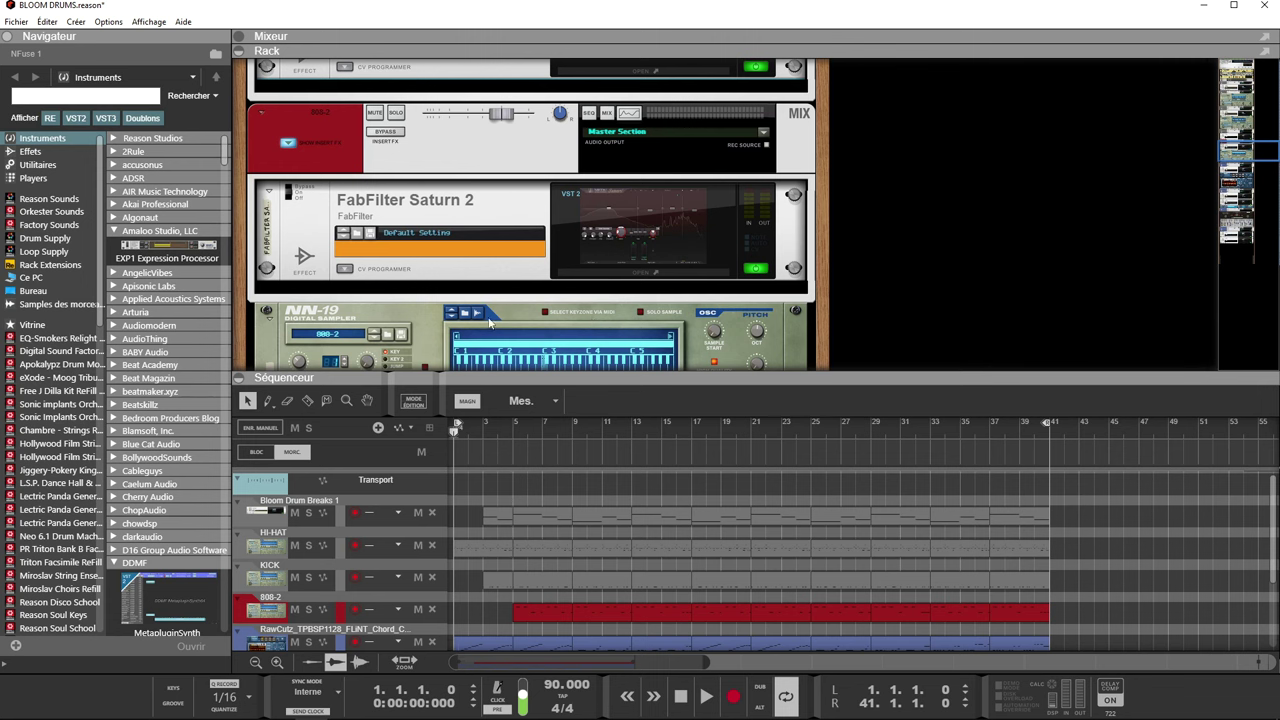
{"action": "double_click", "coordinate": [652, 228]}
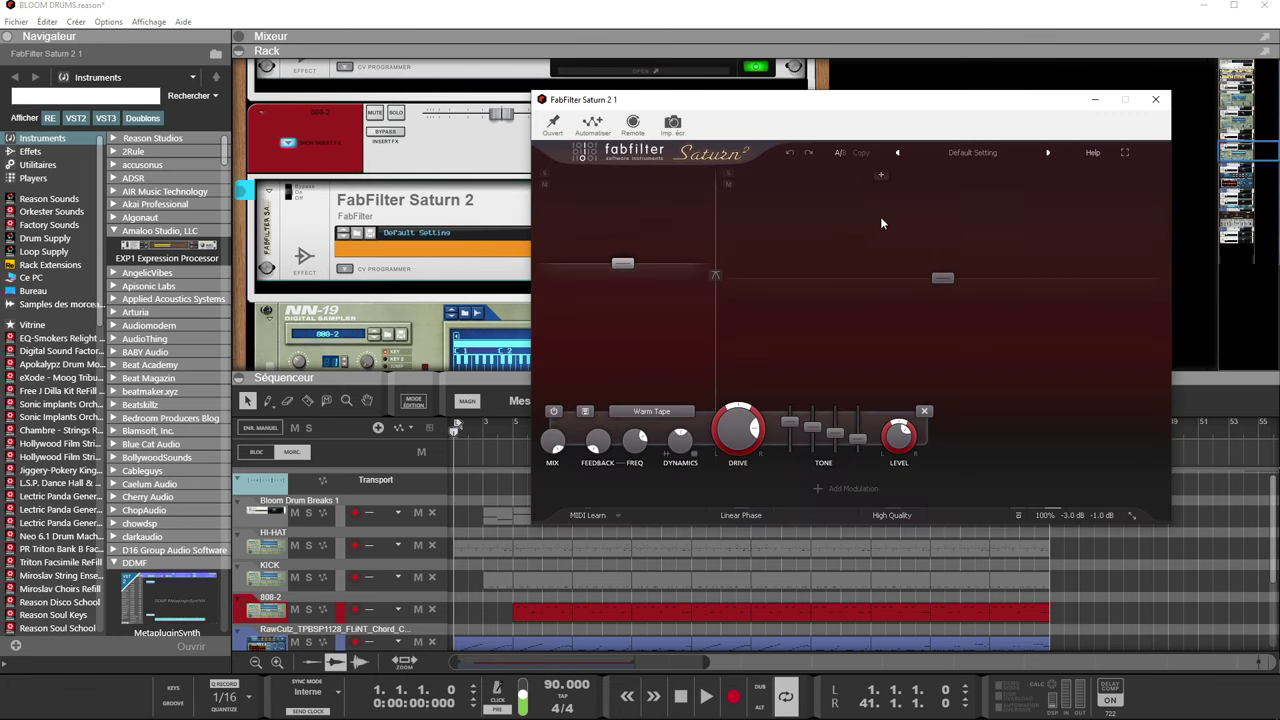
Step: Close Saturn 2 and examine the settings of the Filkchannel MK2 insert effect on the RawCutz chord loop channel
{"action": "left_click", "coordinate": [1153, 99]}
{"action": "scroll", "coordinate": [919, 192], "scroll_direction": "down", "scroll_amount": 5}
{"action": "scroll", "coordinate": [919, 192], "scroll_direction": "down", "scroll_amount": 3}
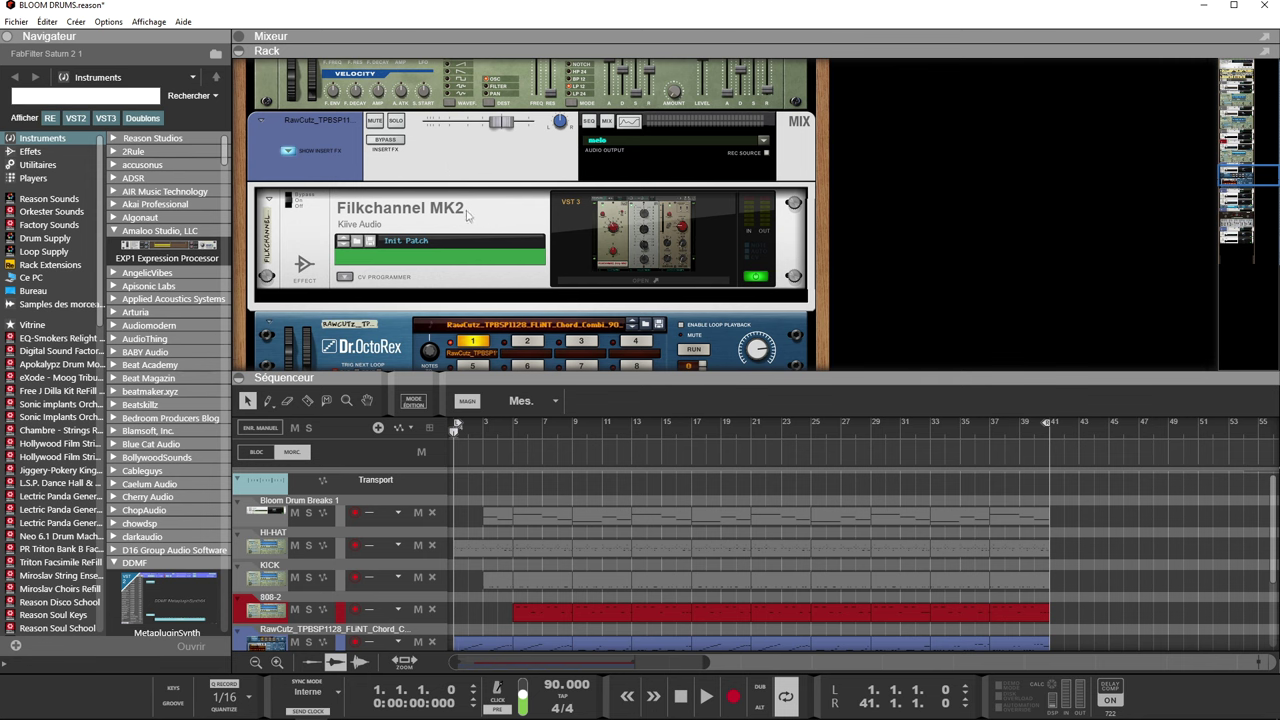
{"action": "left_click", "coordinate": [626, 245]}
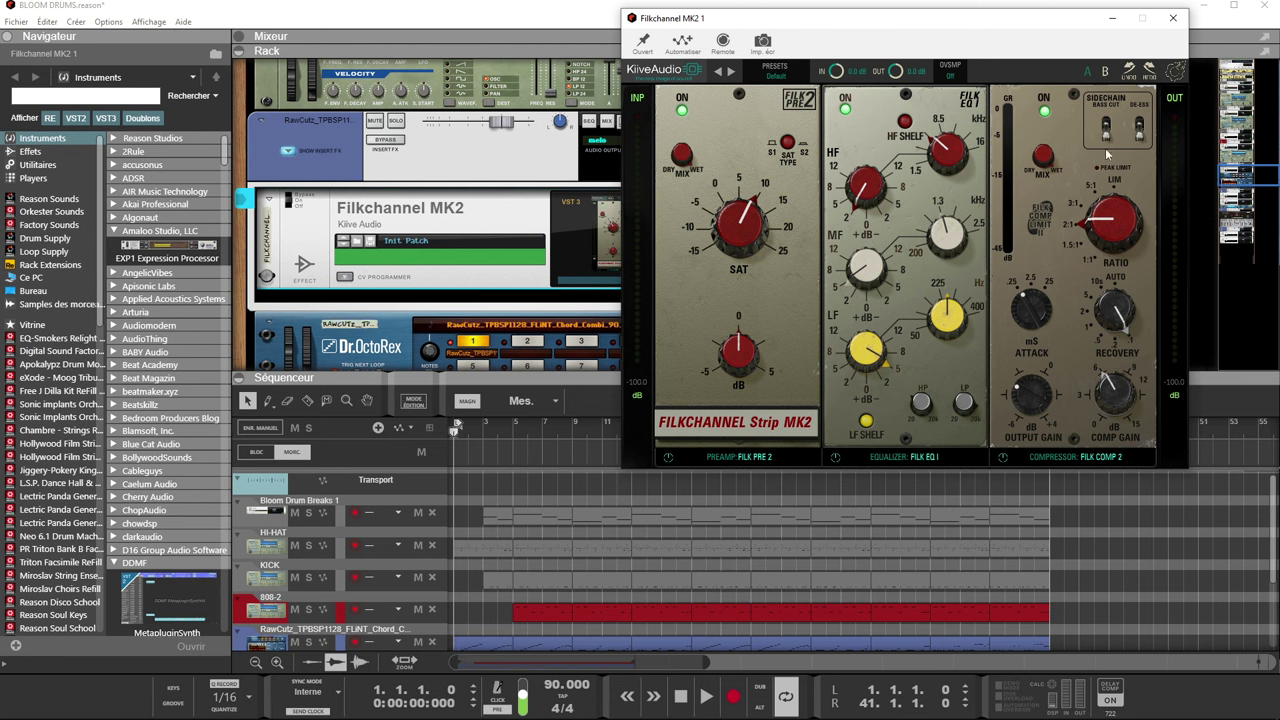
{"action": "left_click", "coordinate": [1173, 18]}
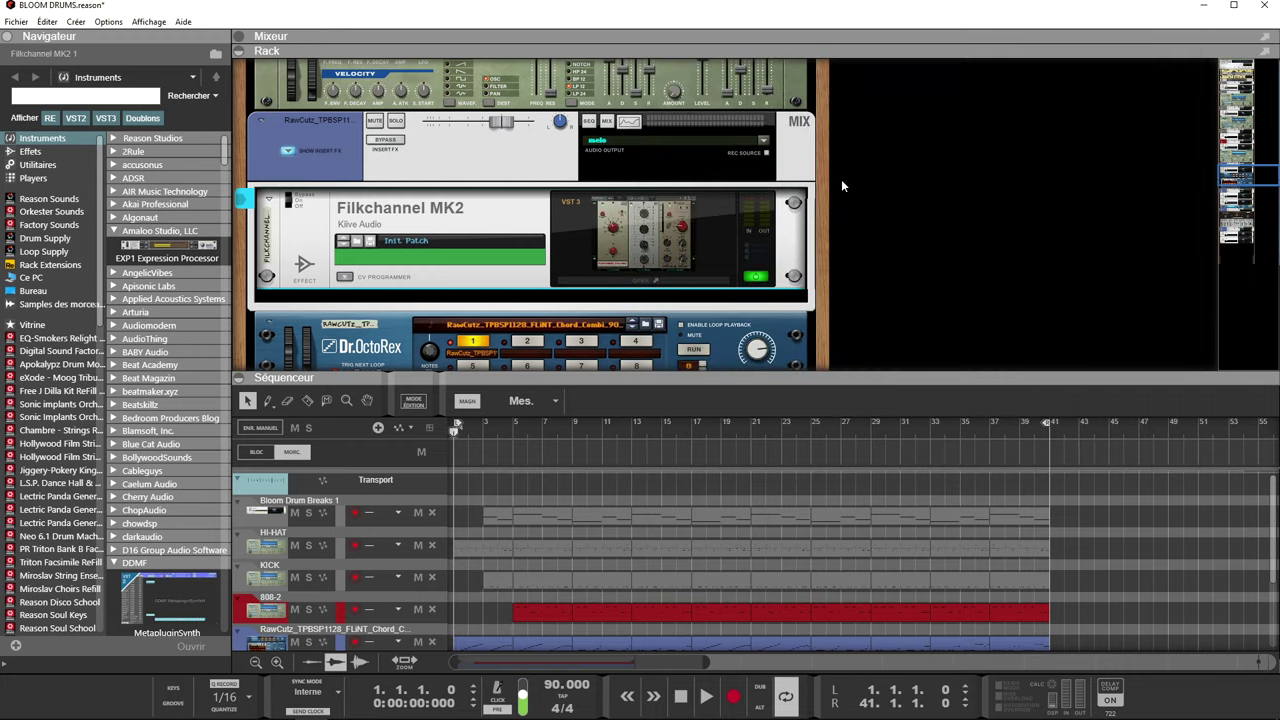
Step: Review the ID8 and 70s Dreams channels in the rack, and examine the LoFi - Flux Machine effect on the melo bus
{"action": "scroll", "coordinate": [699, 204], "scroll_direction": "down", "scroll_amount": 10}
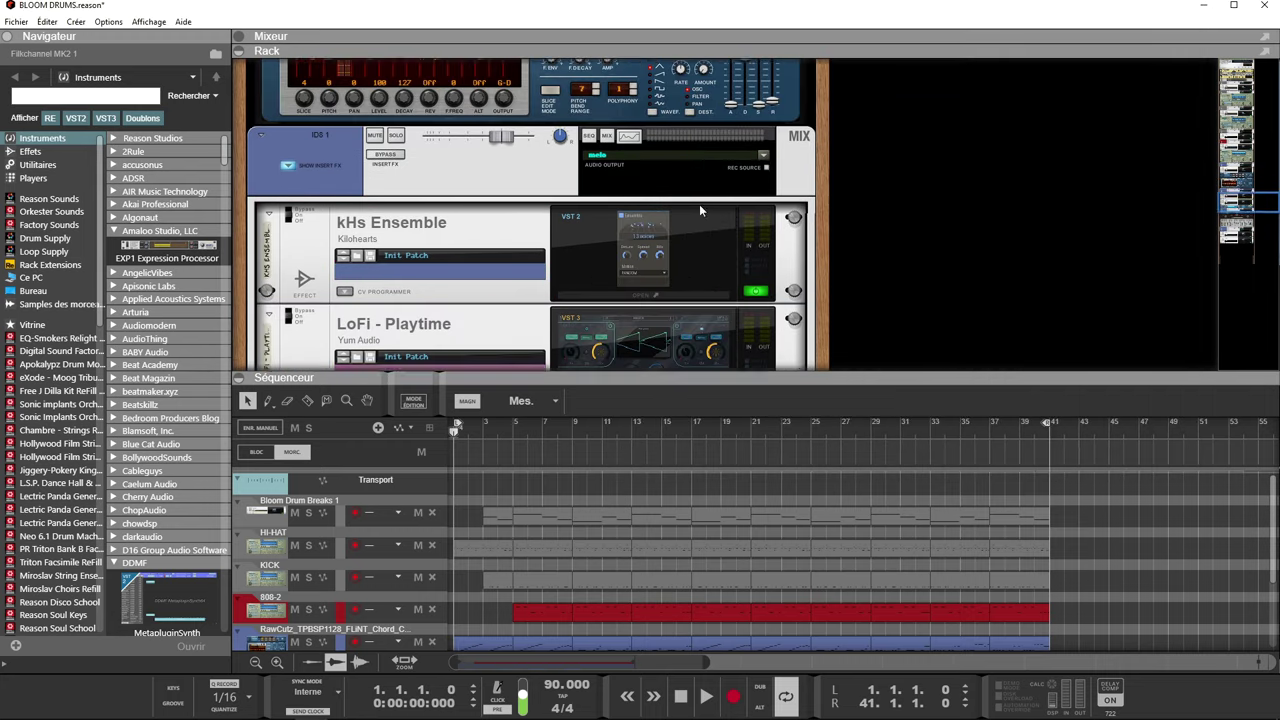
{"action": "scroll", "coordinate": [700, 210], "scroll_direction": "down", "scroll_amount": 5}
{"action": "scroll", "coordinate": [700, 210], "scroll_direction": "up", "scroll_amount": 3}
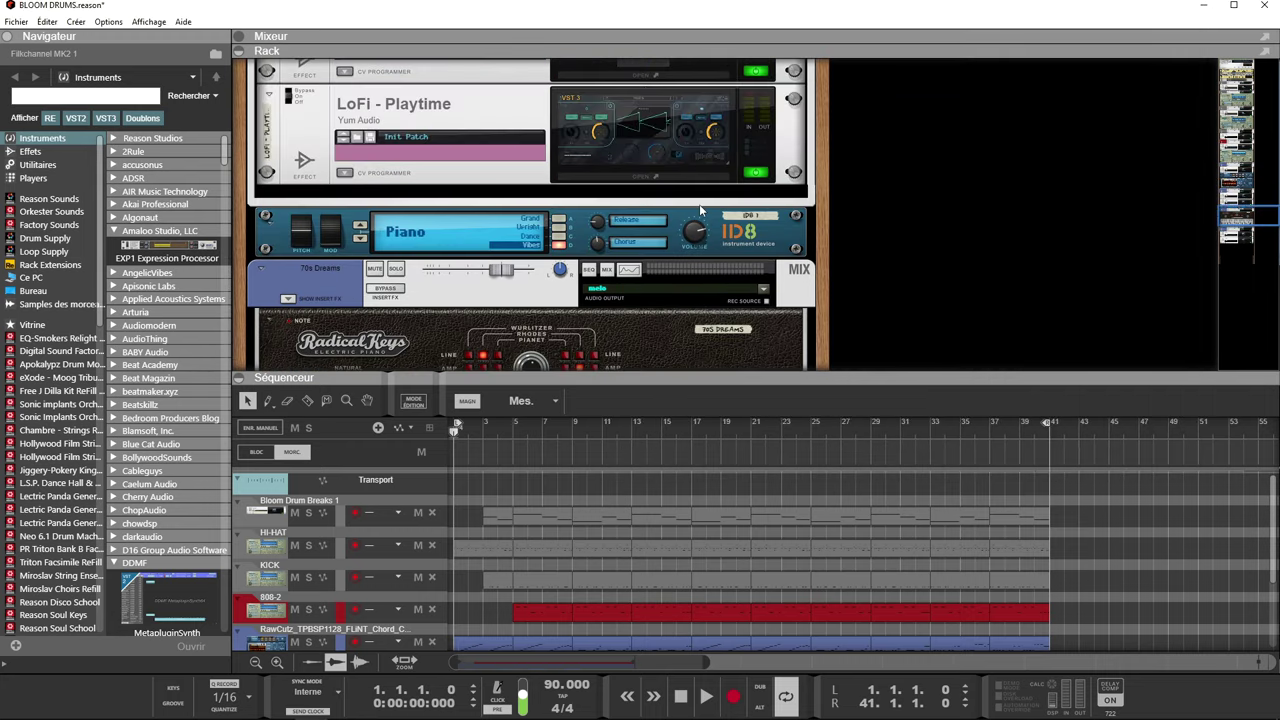
{"action": "scroll", "coordinate": [700, 210], "scroll_direction": "up", "scroll_amount": 2}
{"action": "scroll", "coordinate": [700, 210], "scroll_direction": "down", "scroll_amount": 15}
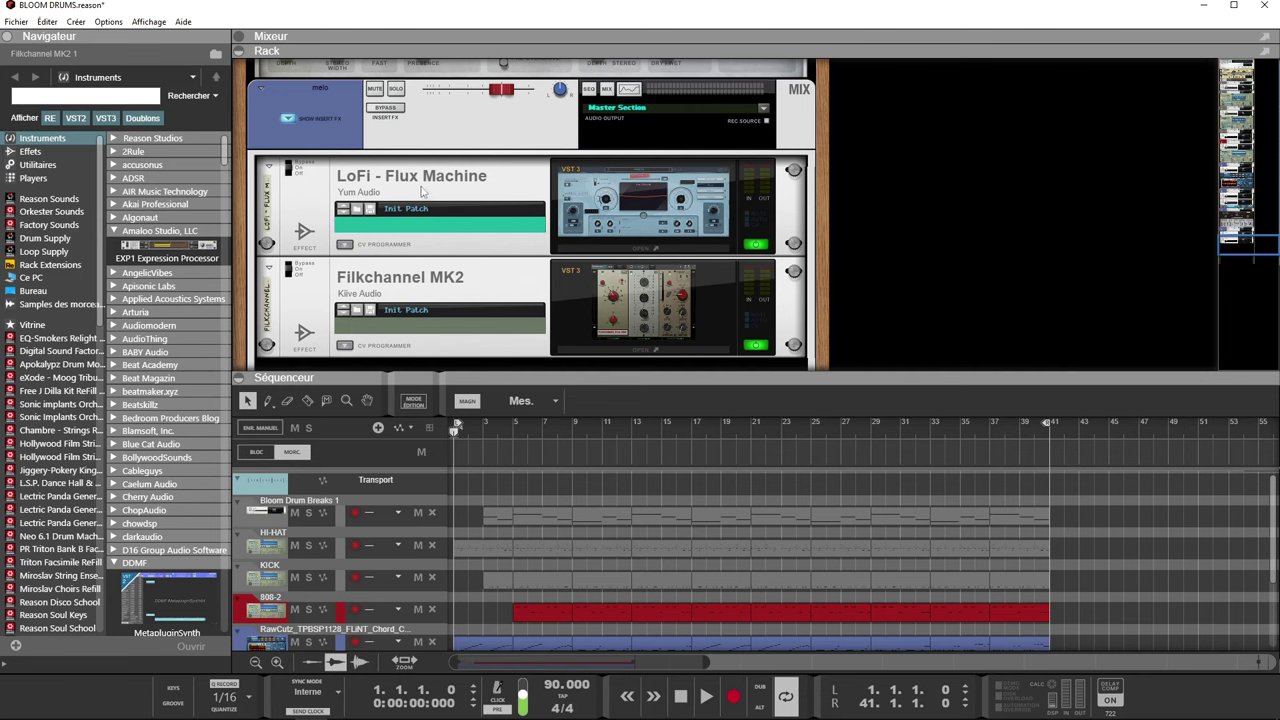
{"action": "double_click", "coordinate": [628, 198]}
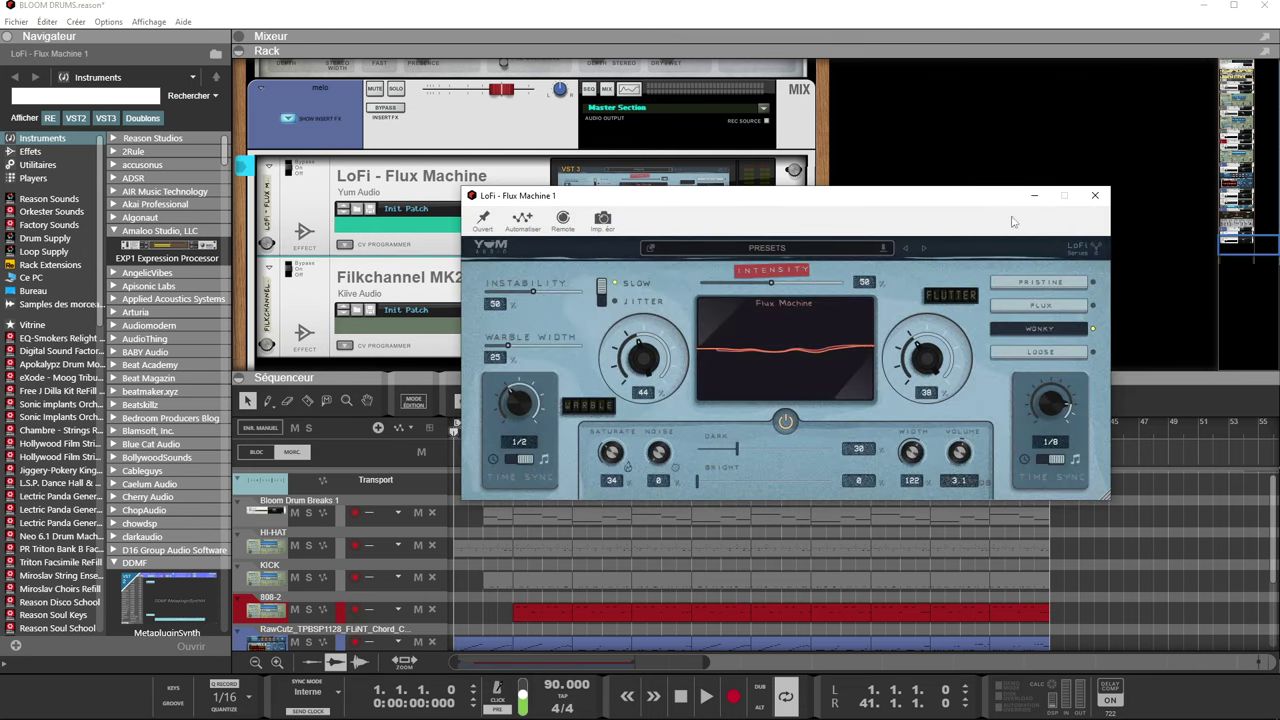
{"action": "left_click", "coordinate": [1094, 196]}
Step: Open the Filkchannel MK2 effect on the melo bus, examine its settings and close it
{"action": "double_click", "coordinate": [677, 303]}
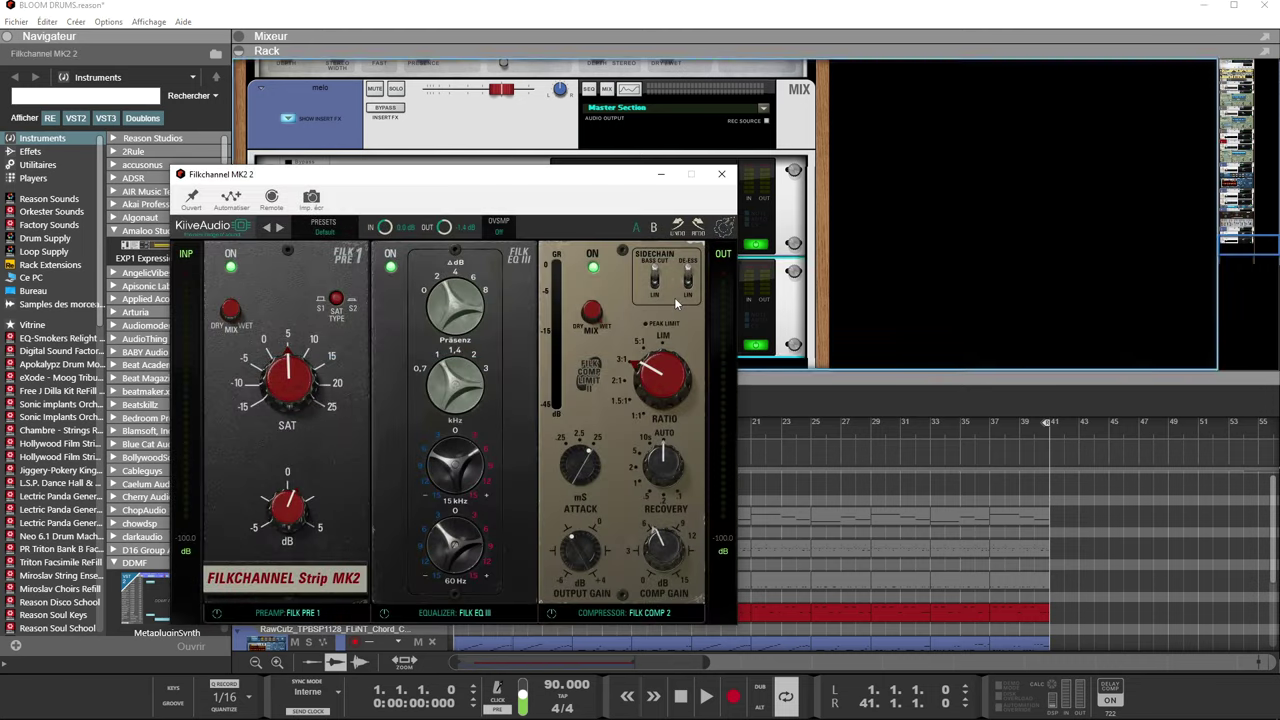
{"action": "left_click_drag", "start_coordinate": [488, 182], "coordinate": [804, 59]}
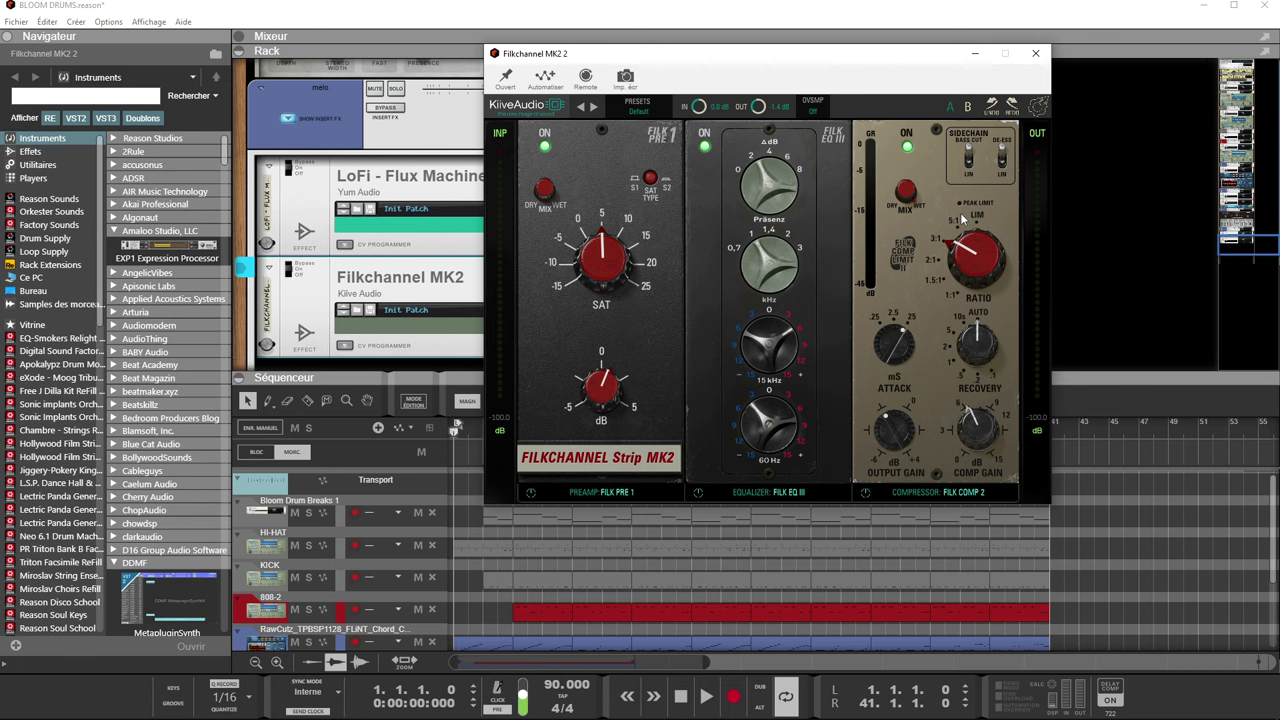
{"action": "left_click", "coordinate": [1040, 52]}
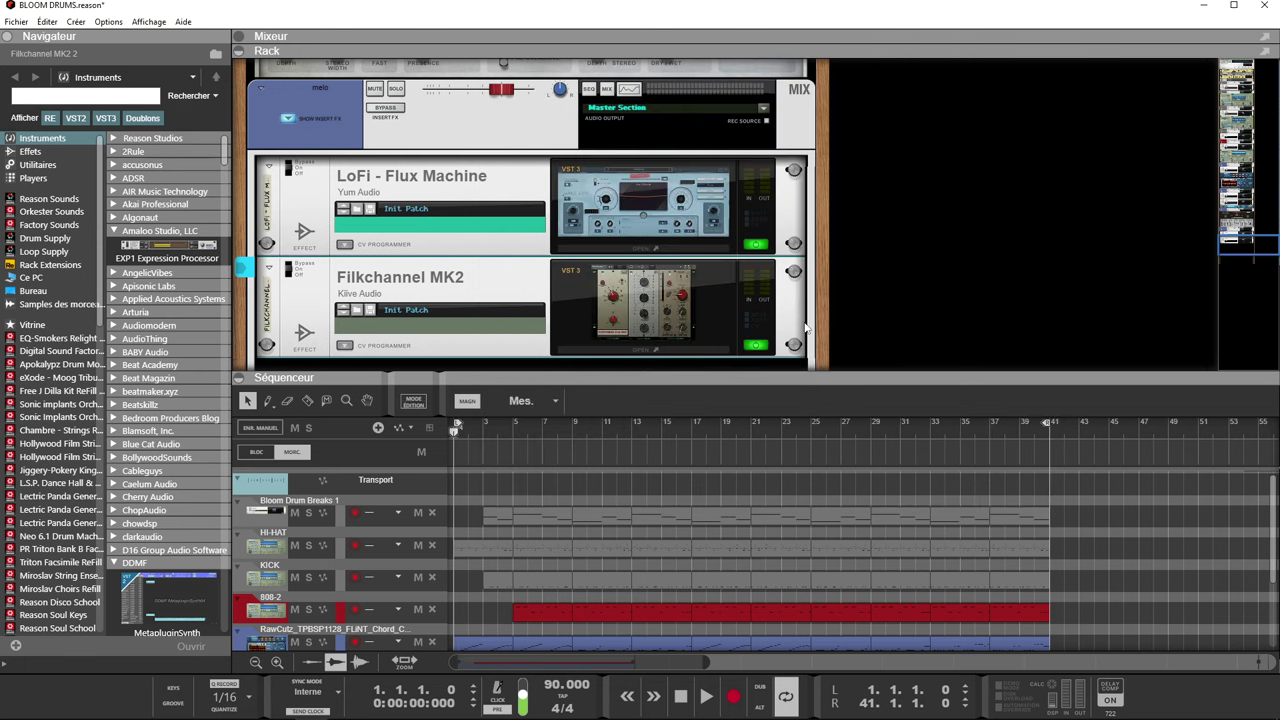
Step: Start playback of the song and solo the Bloom Drum Breaks 1 track
{"action": "left_click", "coordinate": [877, 295]}
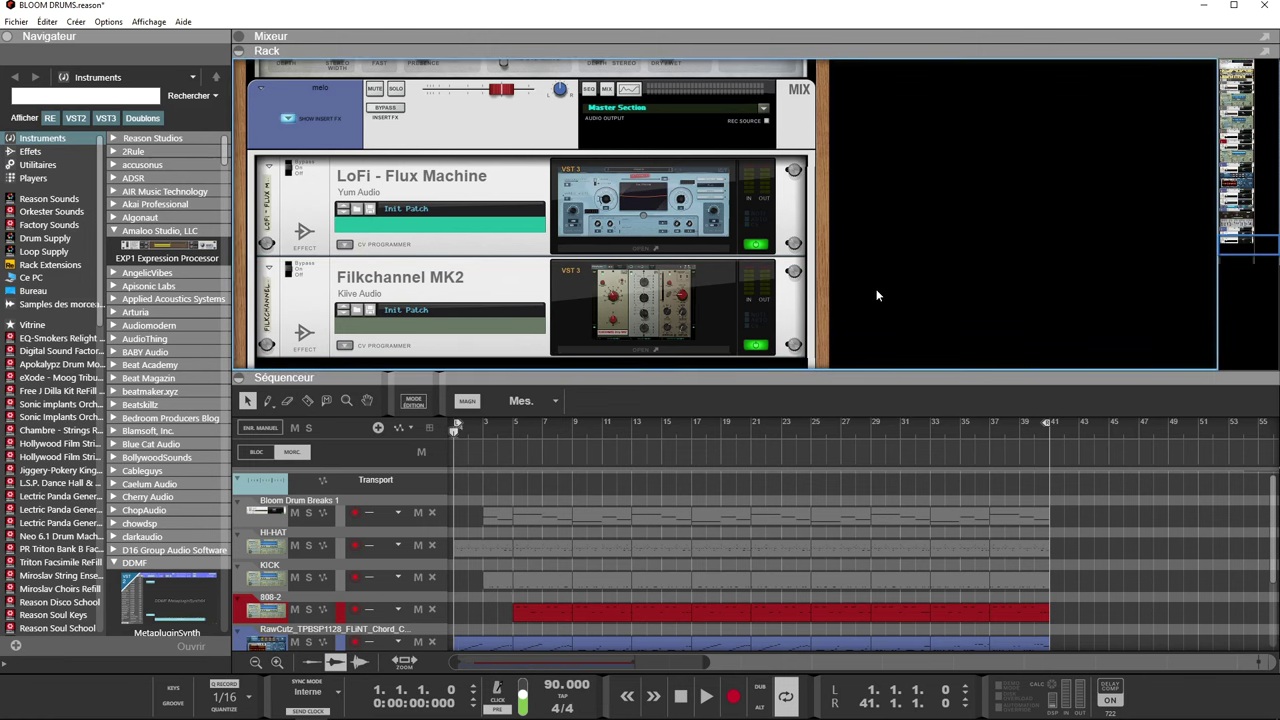
{"action": "key", "text": "space"}
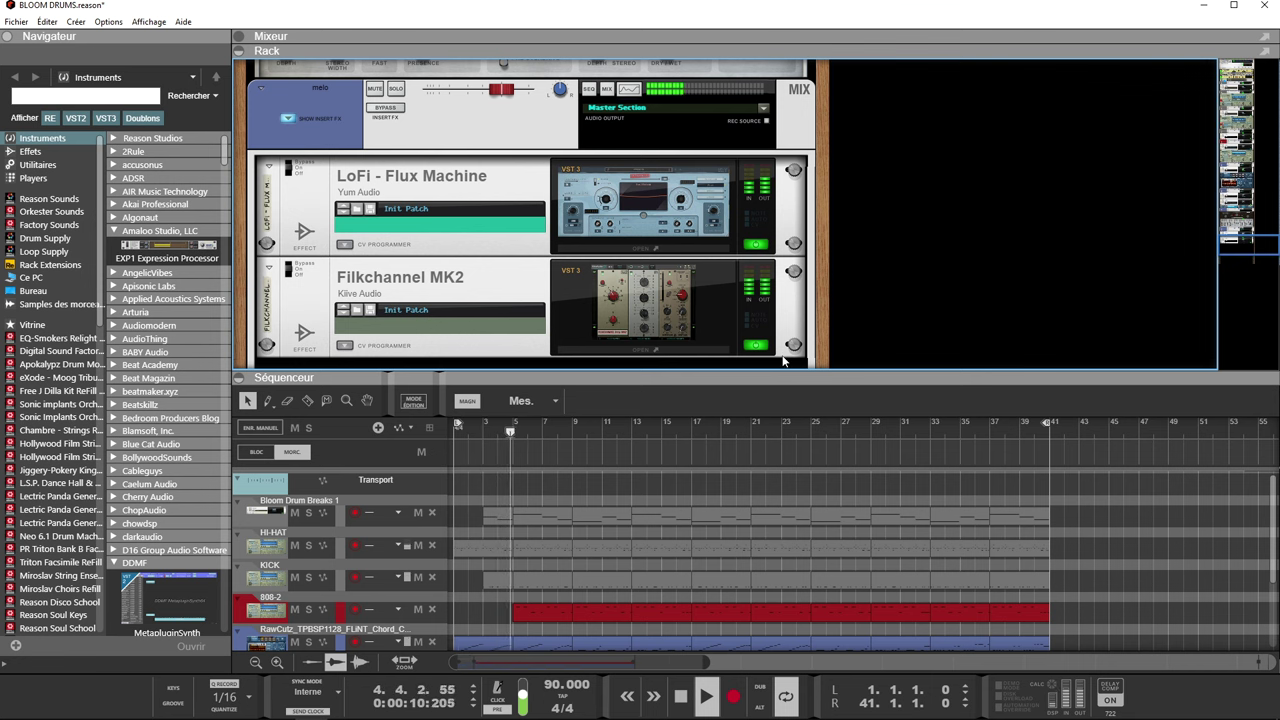
{"action": "left_click", "coordinate": [265, 525]}
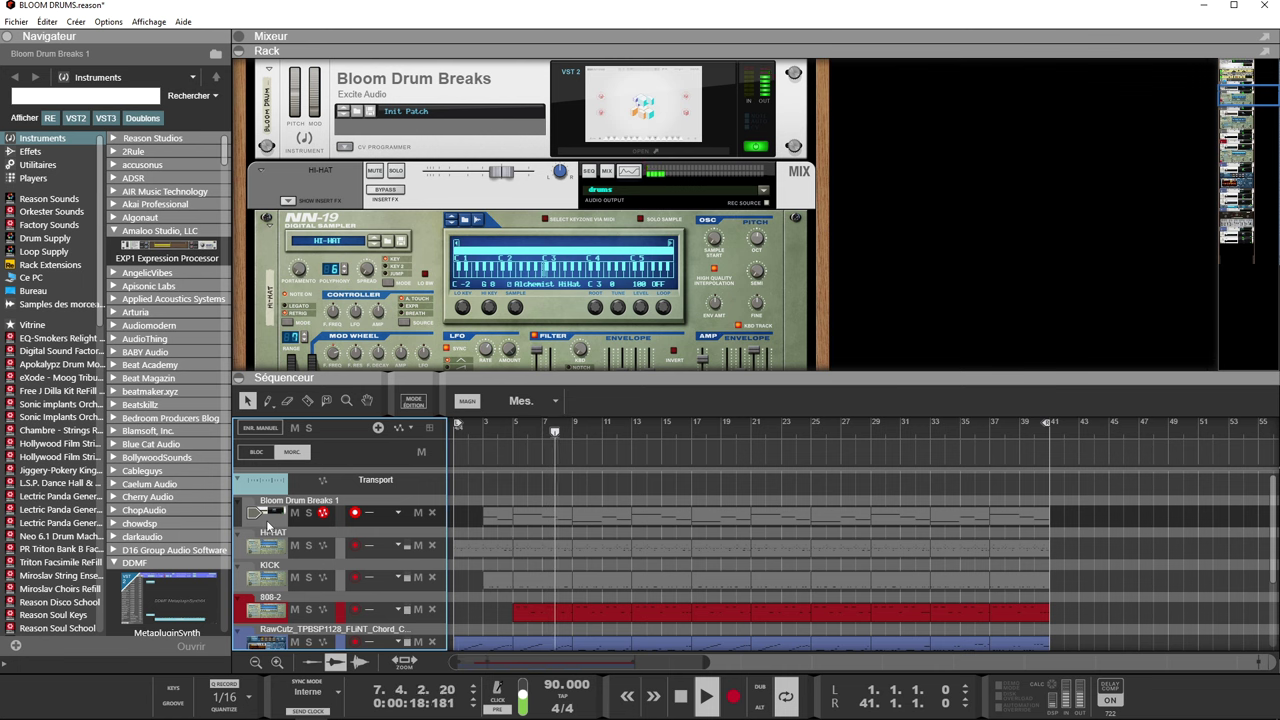
{"action": "left_click", "coordinate": [310, 513]}
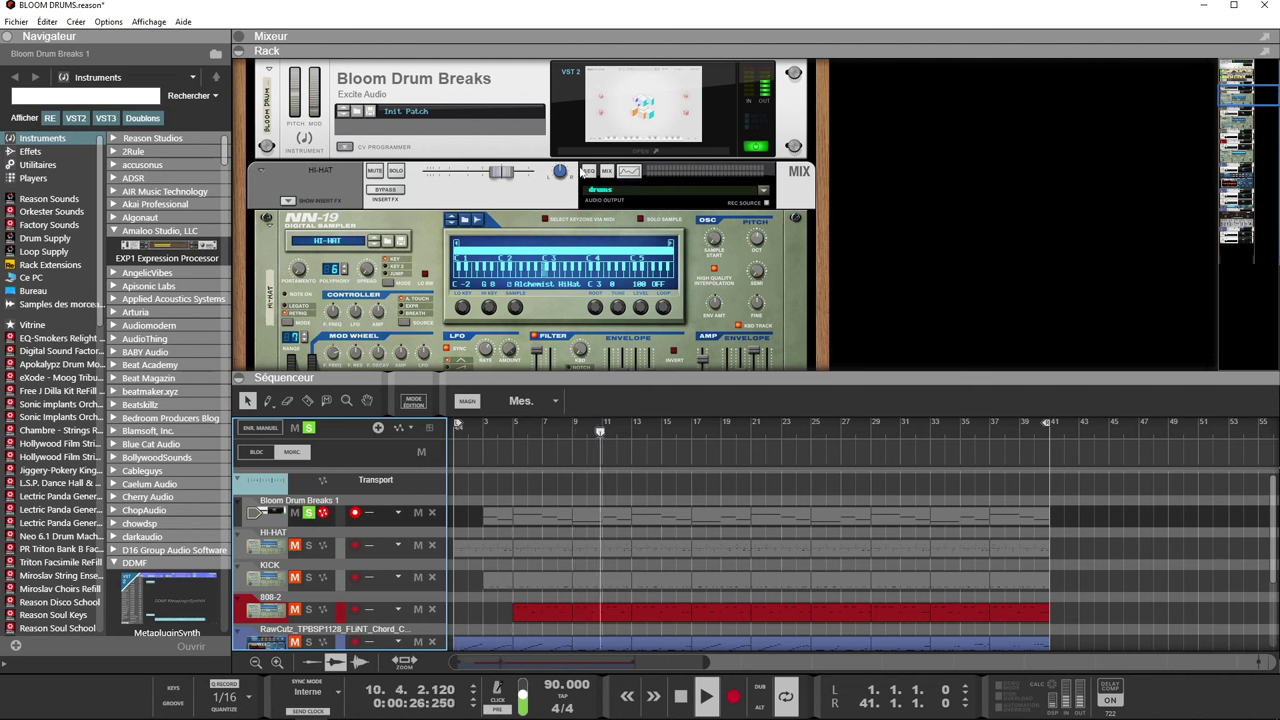
Step: Open the Bloom Drum Breaks plugin during playback, inspect the ABC2 DRUMS preset in its edit view and close it
{"action": "left_click", "coordinate": [648, 137]}
{"action": "left_click", "coordinate": [648, 137]}
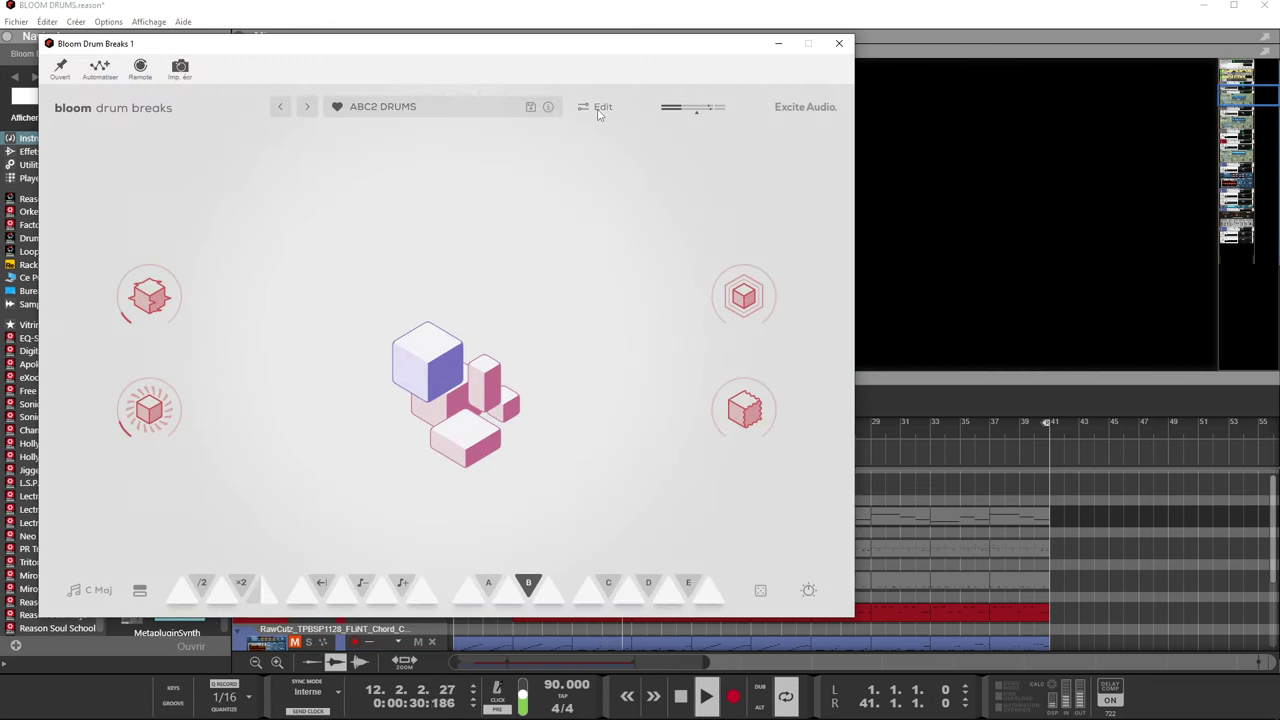
{"action": "left_click", "coordinate": [600, 106]}
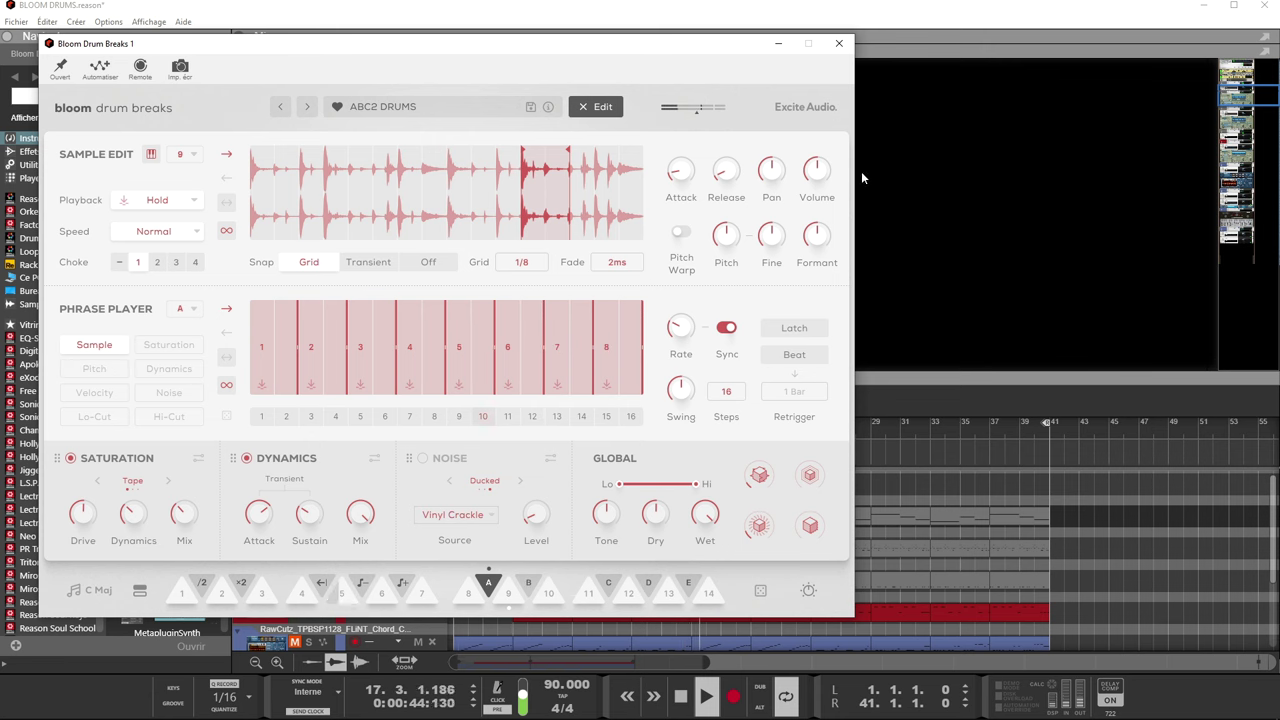
{"action": "left_click", "coordinate": [839, 45]}
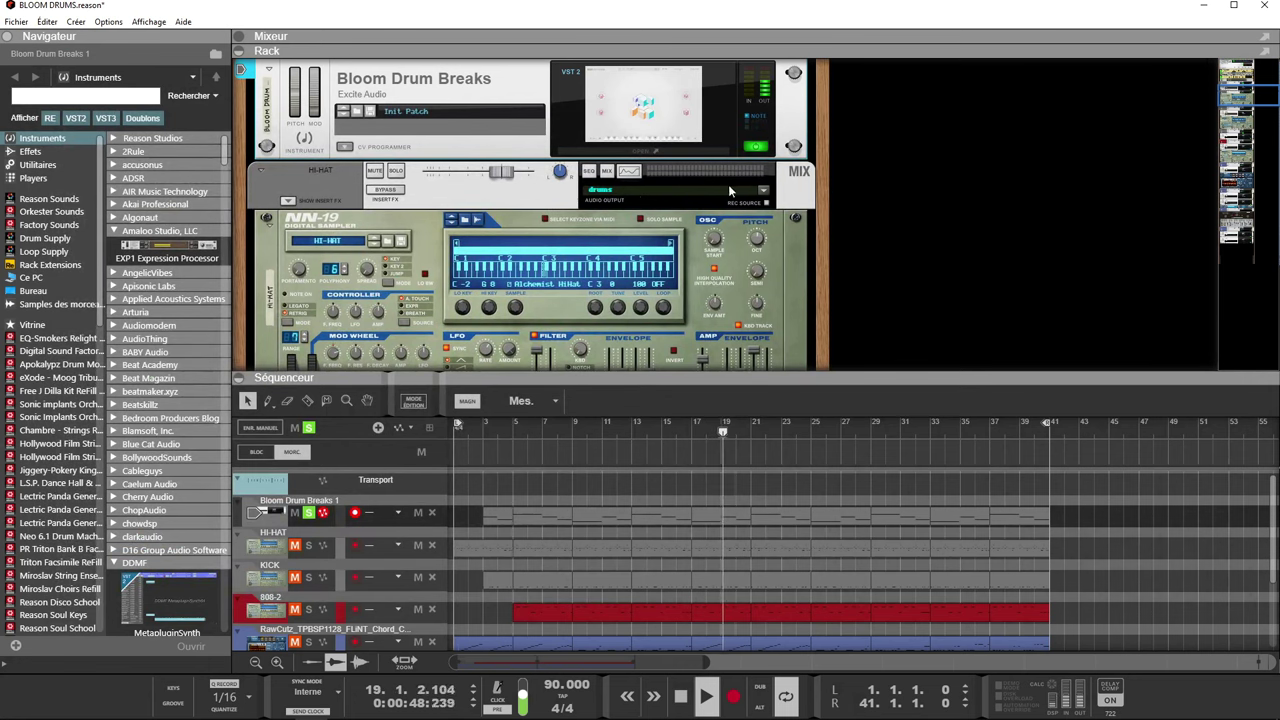
Step: Add the HI-HAT and KICK tracks to the solo one after the other, and clear all track solos
{"action": "left_click", "coordinate": [313, 551]}
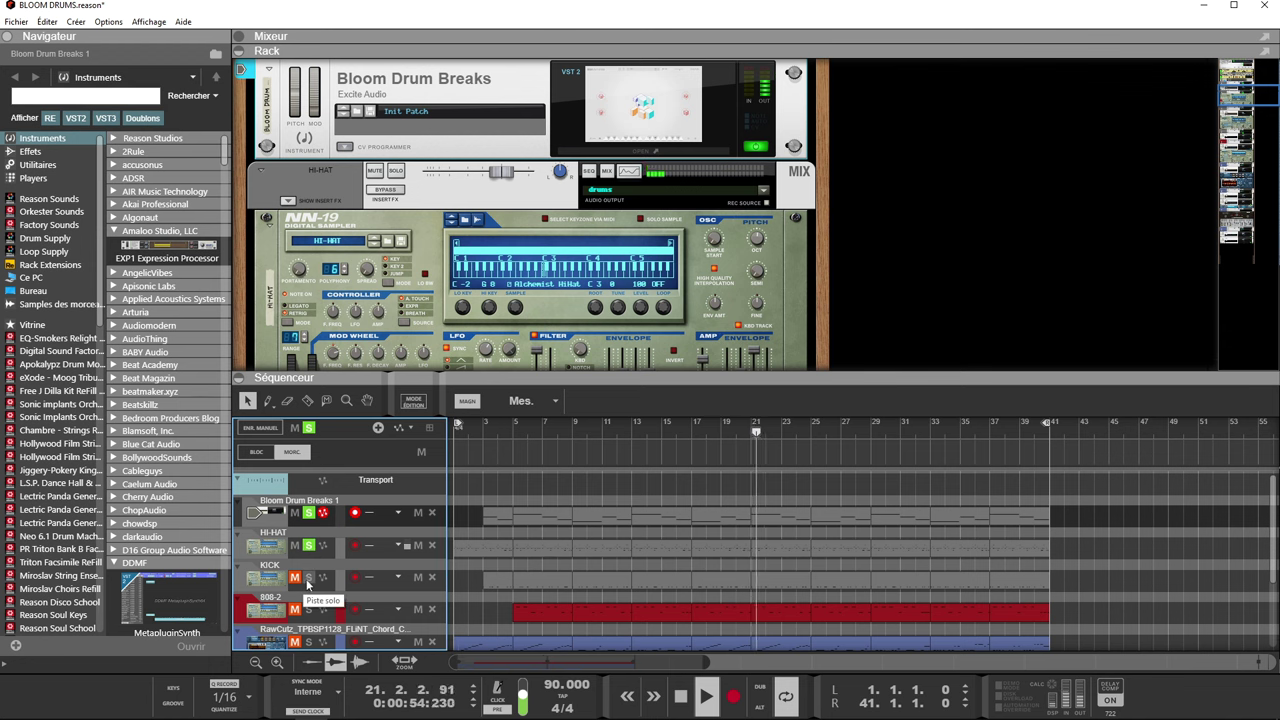
{"action": "left_click", "coordinate": [308, 580]}
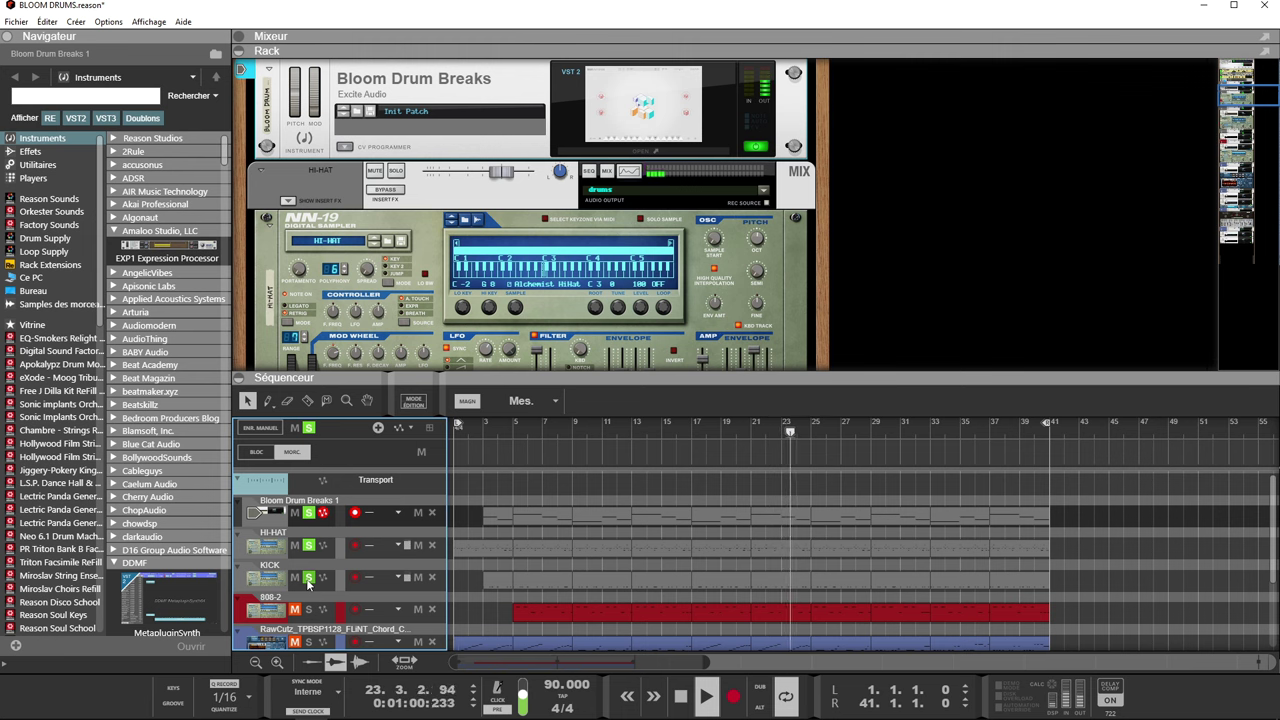
{"action": "left_click", "coordinate": [308, 428]}
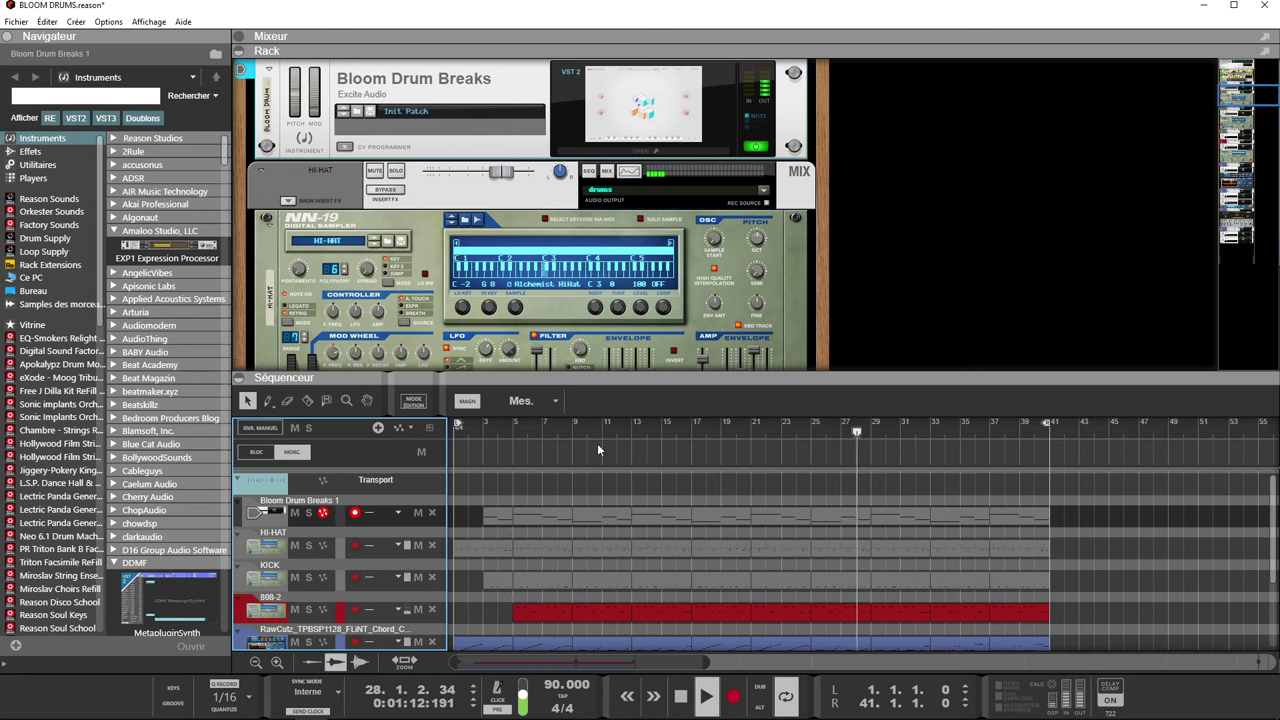
Step: Review the melodic tracks in the sequencer and the devices along the rack down to the melo bus during playback
{"action": "scroll", "coordinate": [597, 443], "scroll_direction": "down", "scroll_amount": 3}
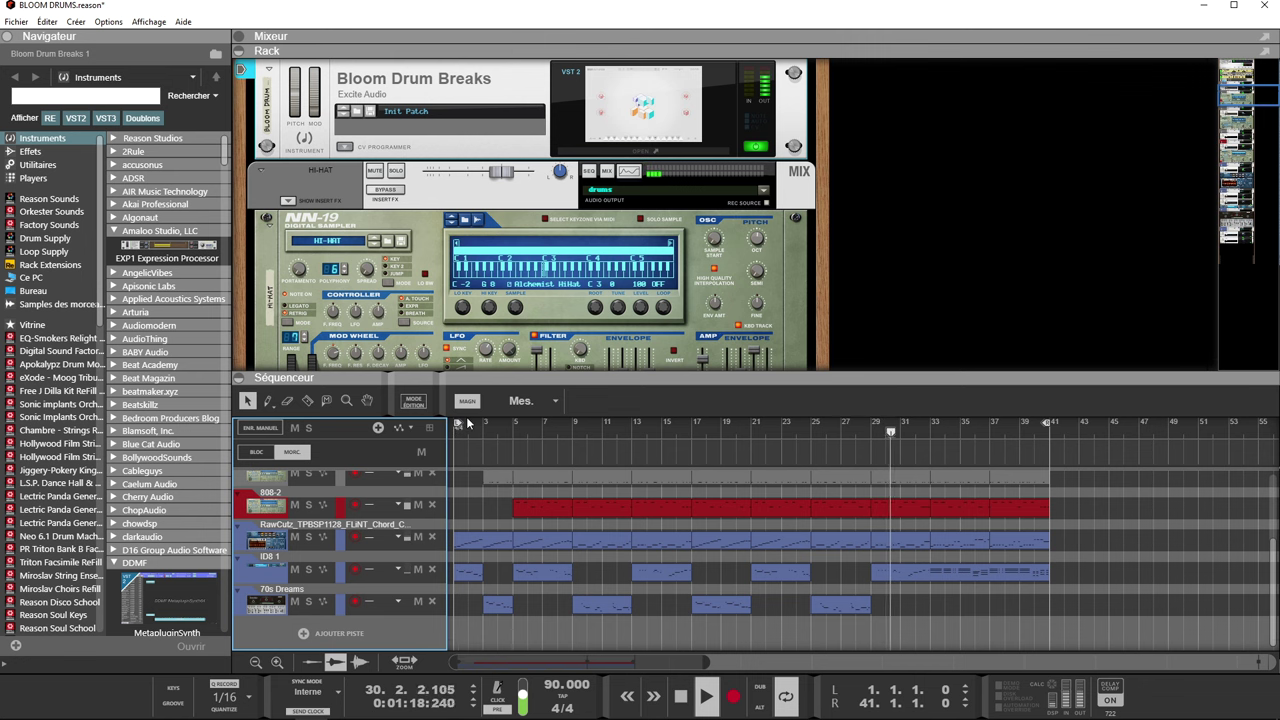
{"action": "scroll", "coordinate": [751, 263], "scroll_direction": "down", "scroll_amount": 5}
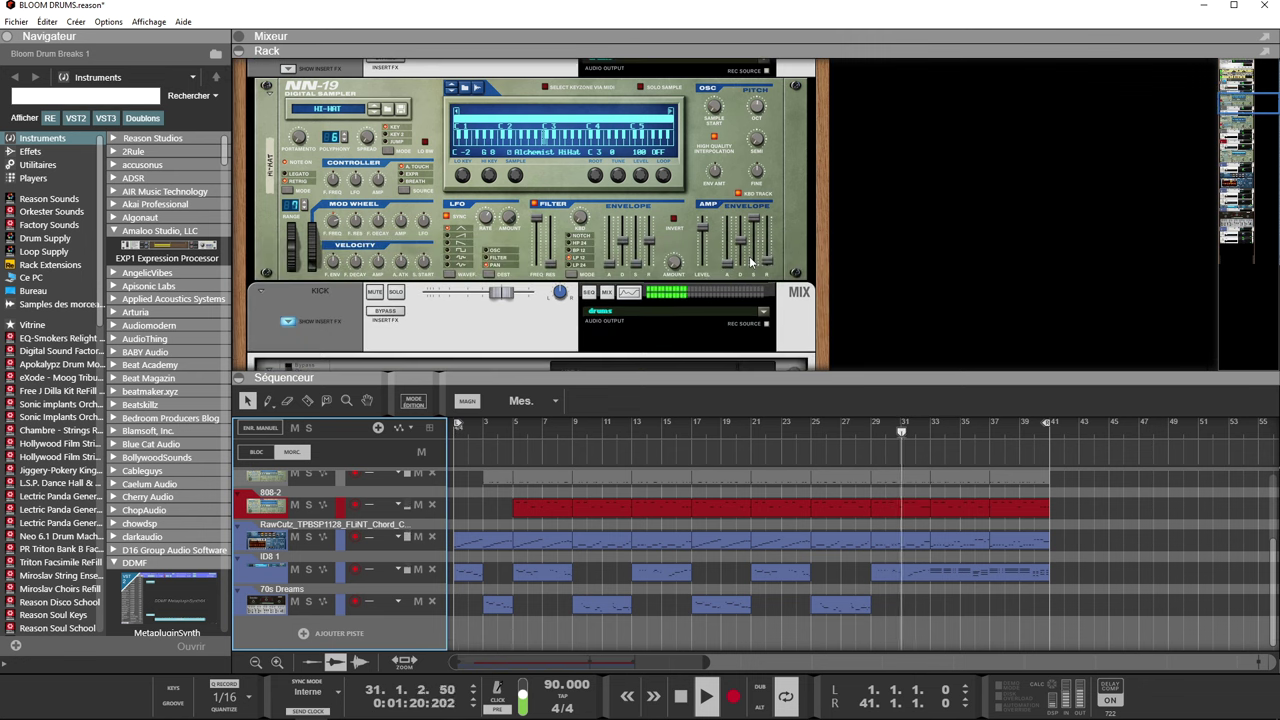
{"action": "scroll", "coordinate": [751, 261], "scroll_direction": "down", "scroll_amount": 10}
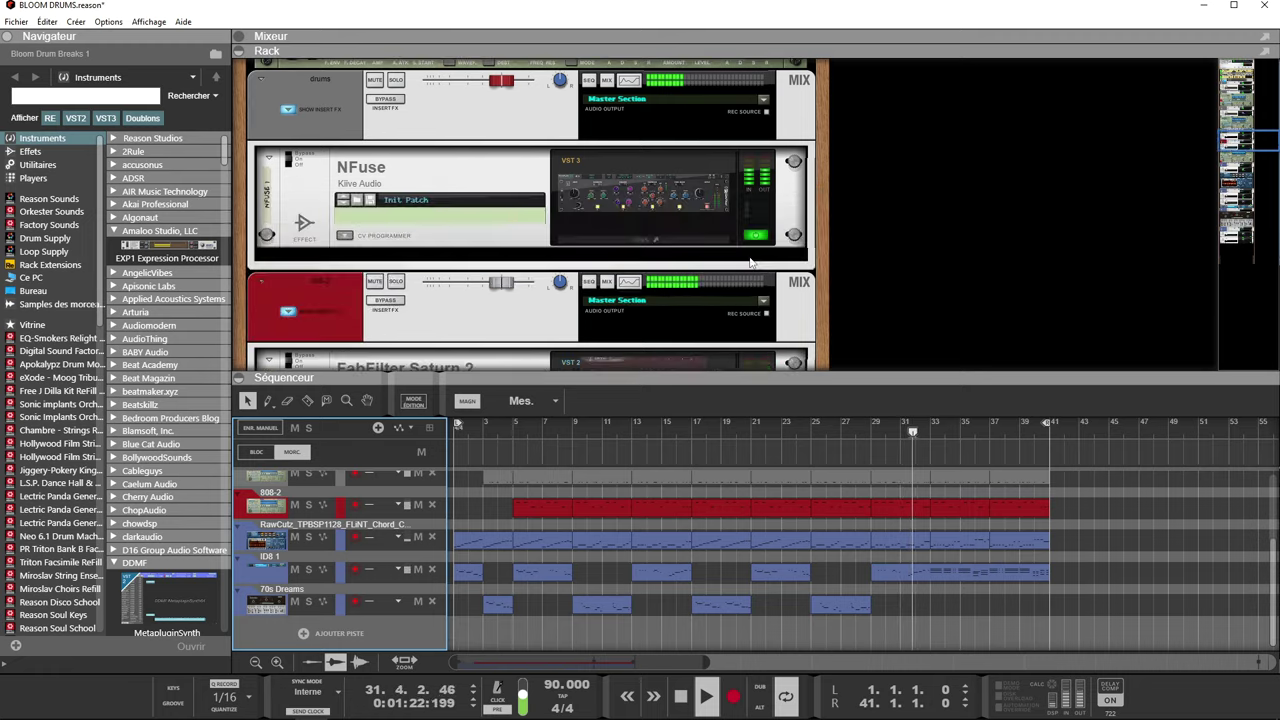
{"action": "scroll", "coordinate": [750, 258], "scroll_direction": "down", "scroll_amount": 8}
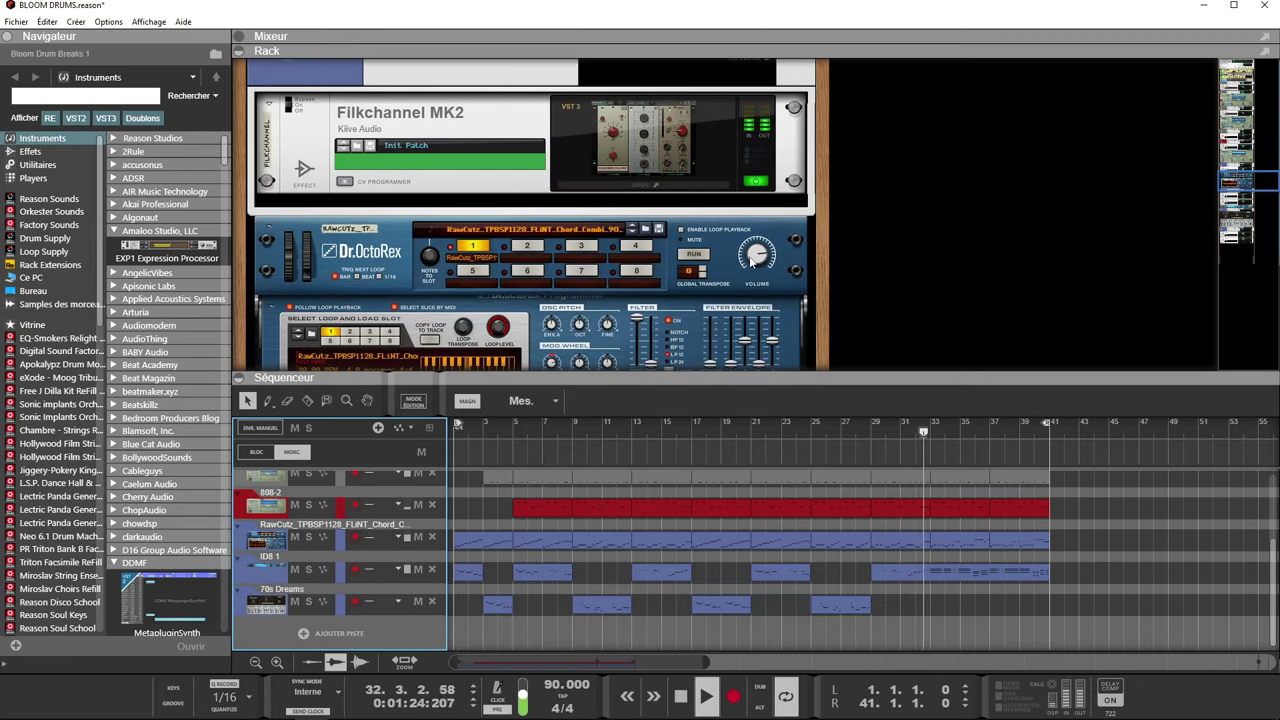
{"action": "scroll", "coordinate": [749, 256], "scroll_direction": "down", "scroll_amount": 3}
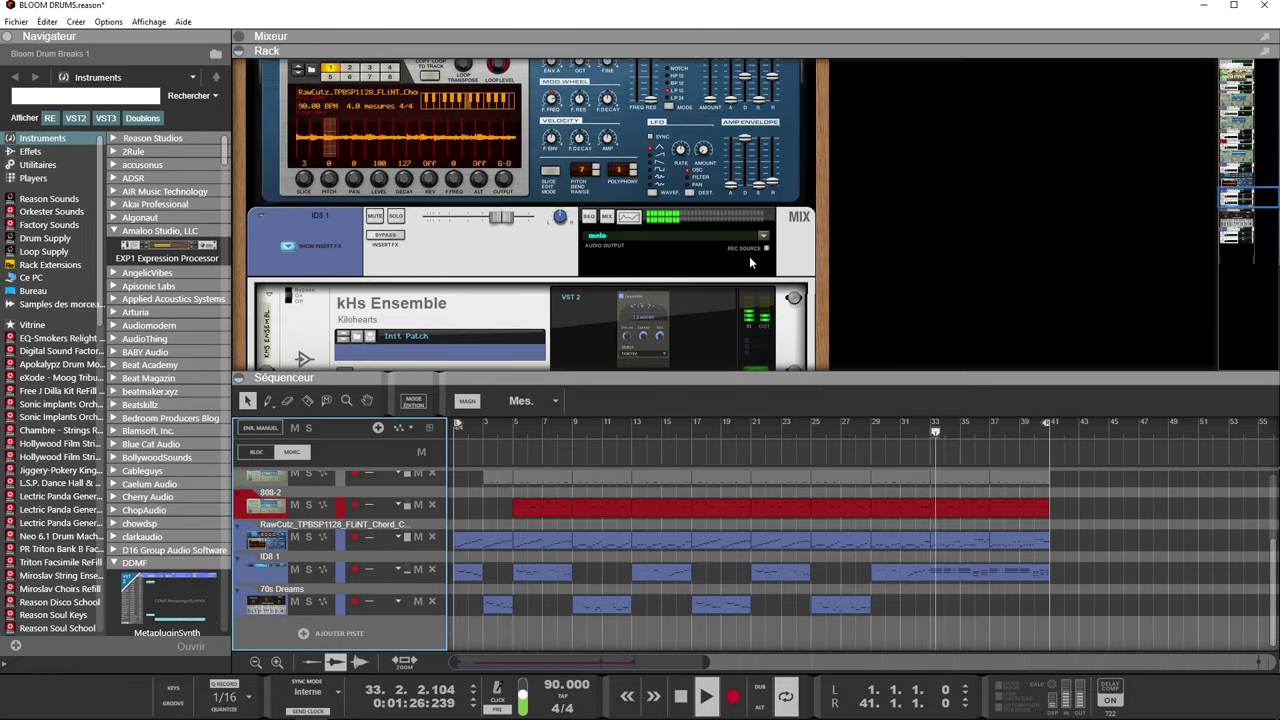
{"action": "scroll", "coordinate": [751, 258], "scroll_direction": "down", "scroll_amount": 1}
{"action": "scroll", "coordinate": [750, 258], "scroll_direction": "down", "scroll_amount": 6}
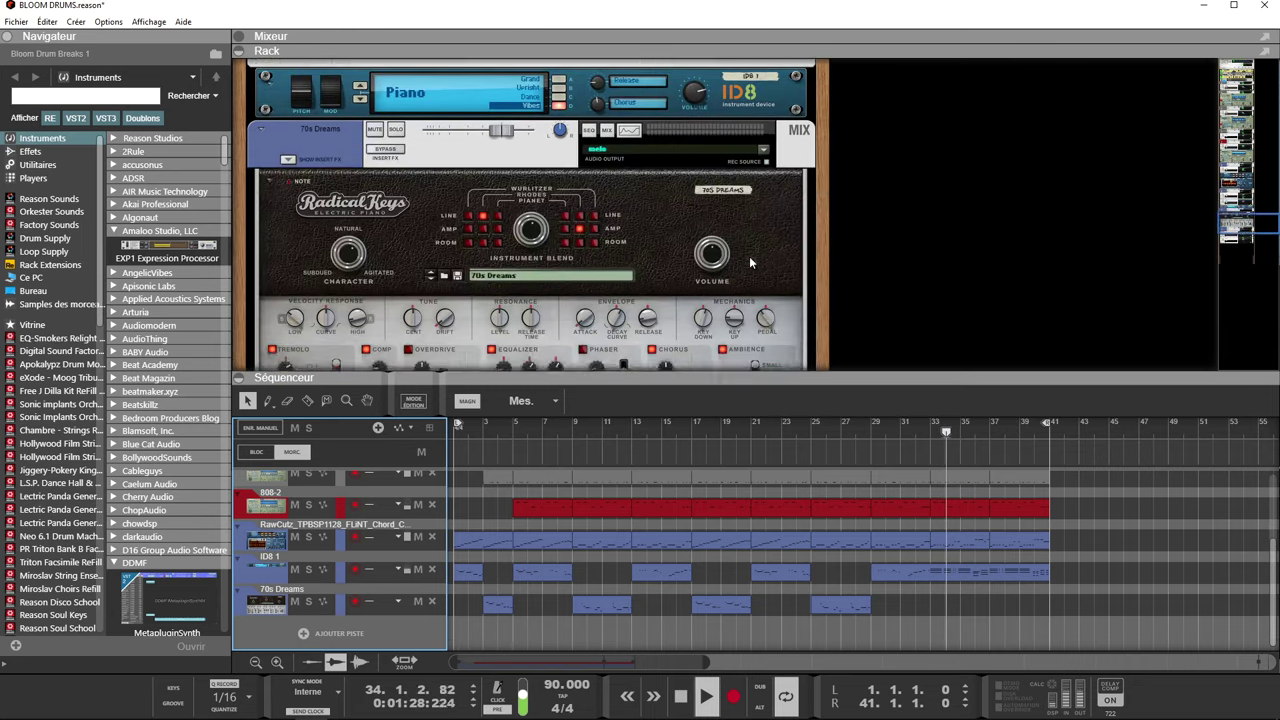
{"action": "scroll", "coordinate": [750, 258], "scroll_direction": "down", "scroll_amount": 3}
{"action": "scroll", "coordinate": [750, 258], "scroll_direction": "up", "scroll_amount": 4}
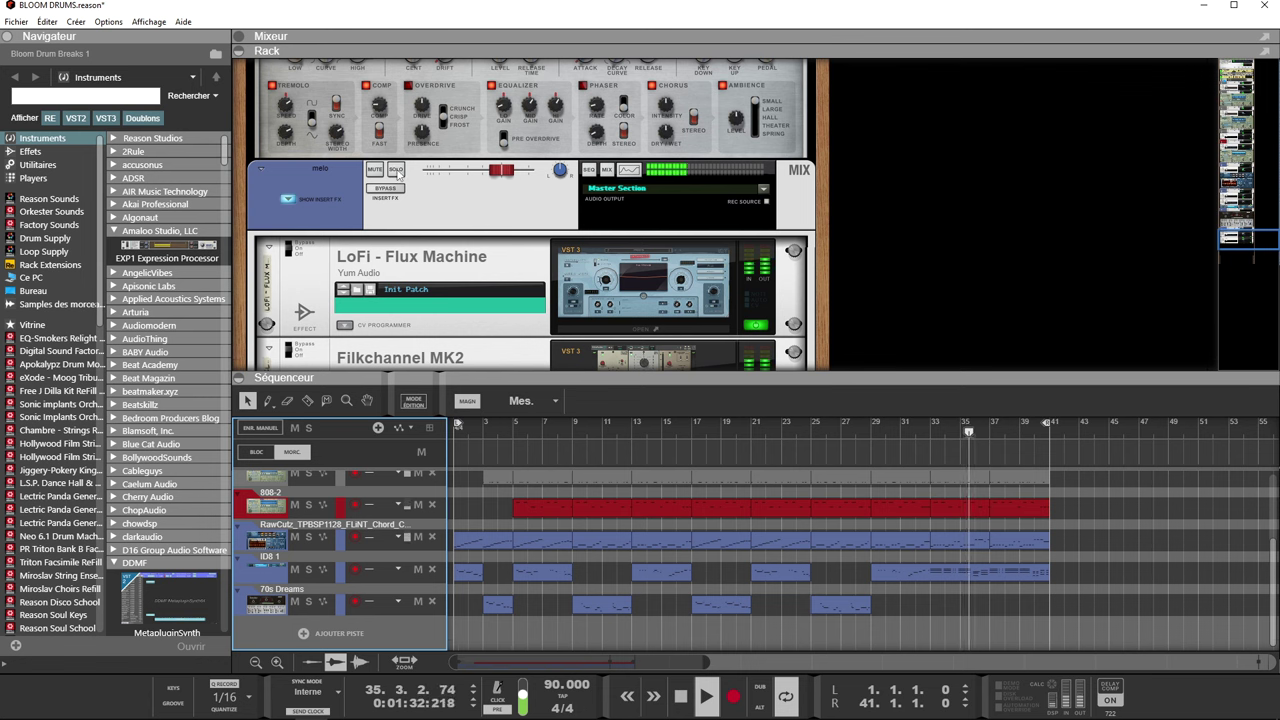
Step: Solo the melo bus and the RawCutz chord loop track to hear them alone, and release both solos
{"action": "left_click", "coordinate": [396, 170]}
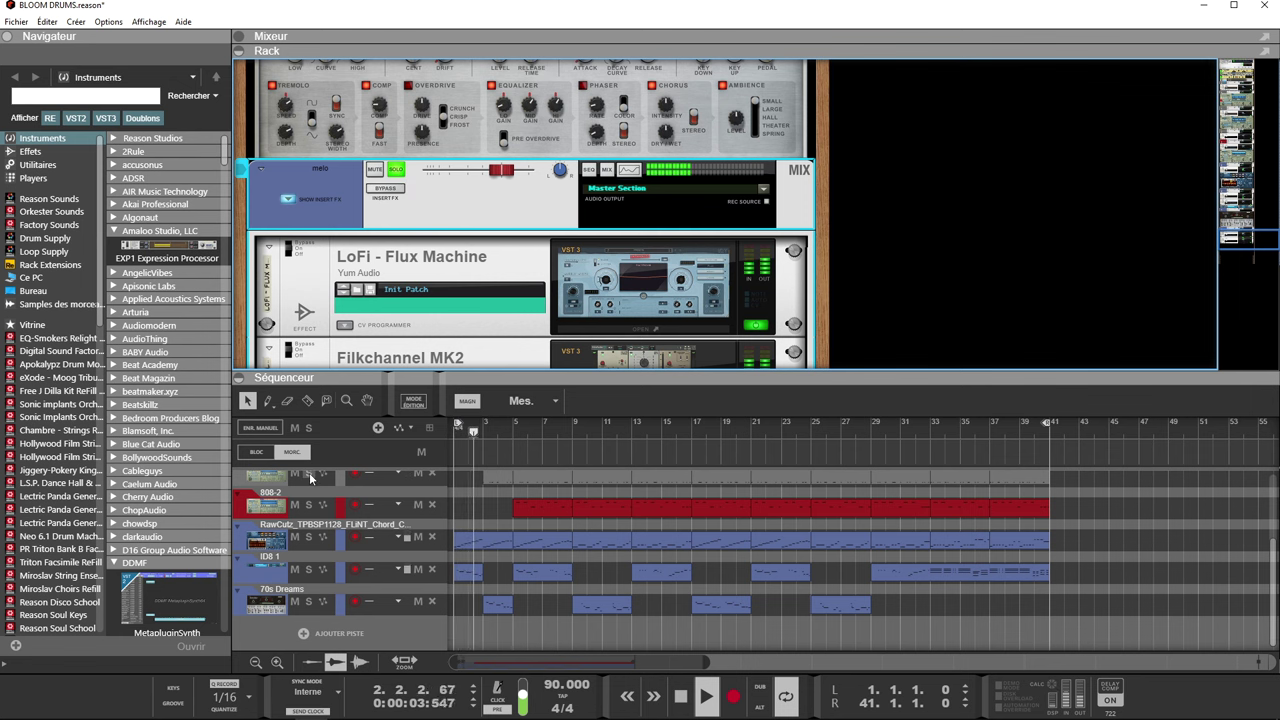
{"action": "left_click", "coordinate": [309, 538]}
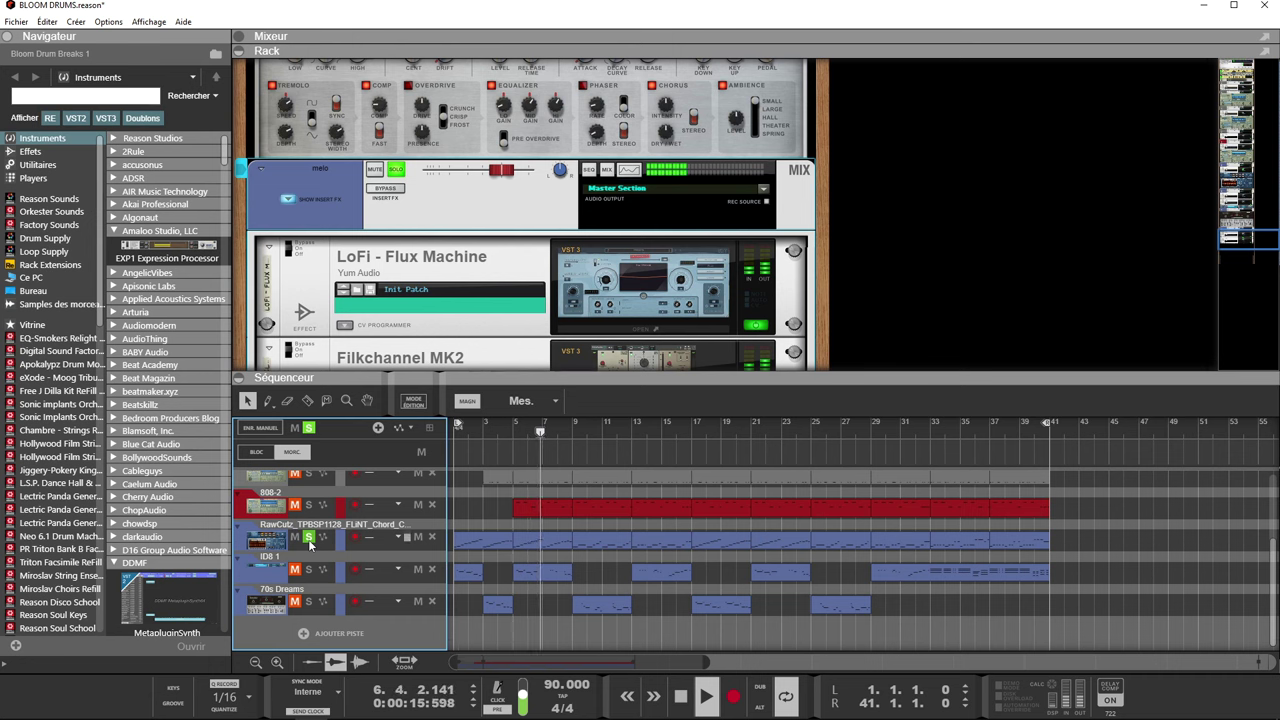
{"action": "left_click", "coordinate": [309, 538]}
{"action": "scroll", "coordinate": [712, 554], "scroll_direction": "up", "scroll_amount": 3}
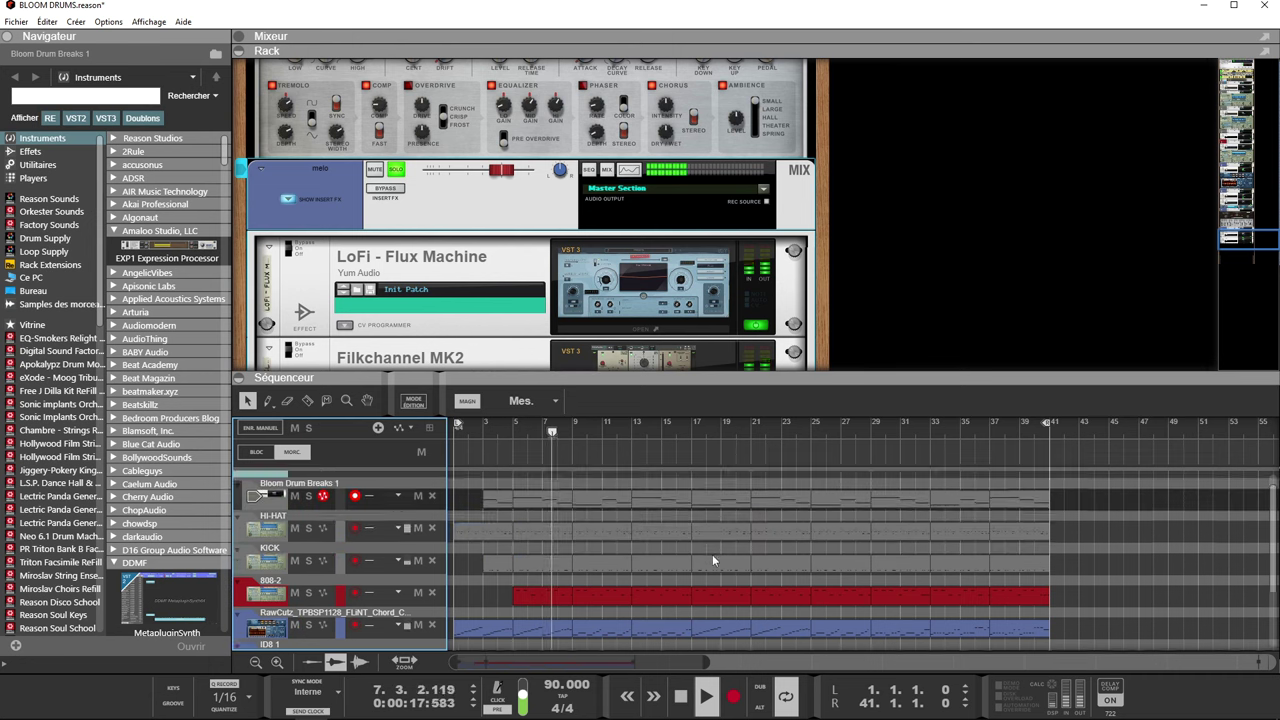
{"action": "left_click", "coordinate": [397, 172]}
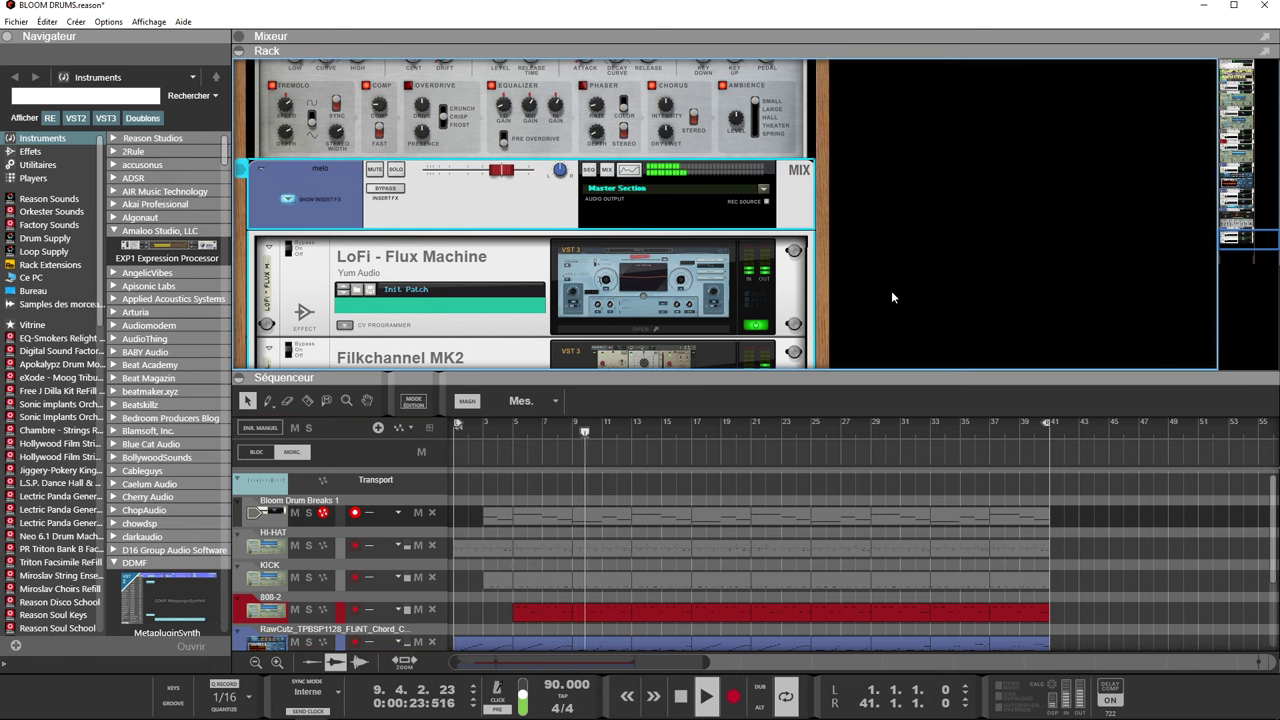
Step: Solo the Bloom Drum Breaks 1 track again and open its Bloom Drum Breaks plugin window
{"action": "scroll", "coordinate": [891, 290], "scroll_direction": "down", "scroll_amount": 5}
{"action": "scroll", "coordinate": [891, 290], "scroll_direction": "up", "scroll_amount": 2}
{"action": "scroll", "coordinate": [892, 292], "scroll_direction": "up", "scroll_amount": 6}
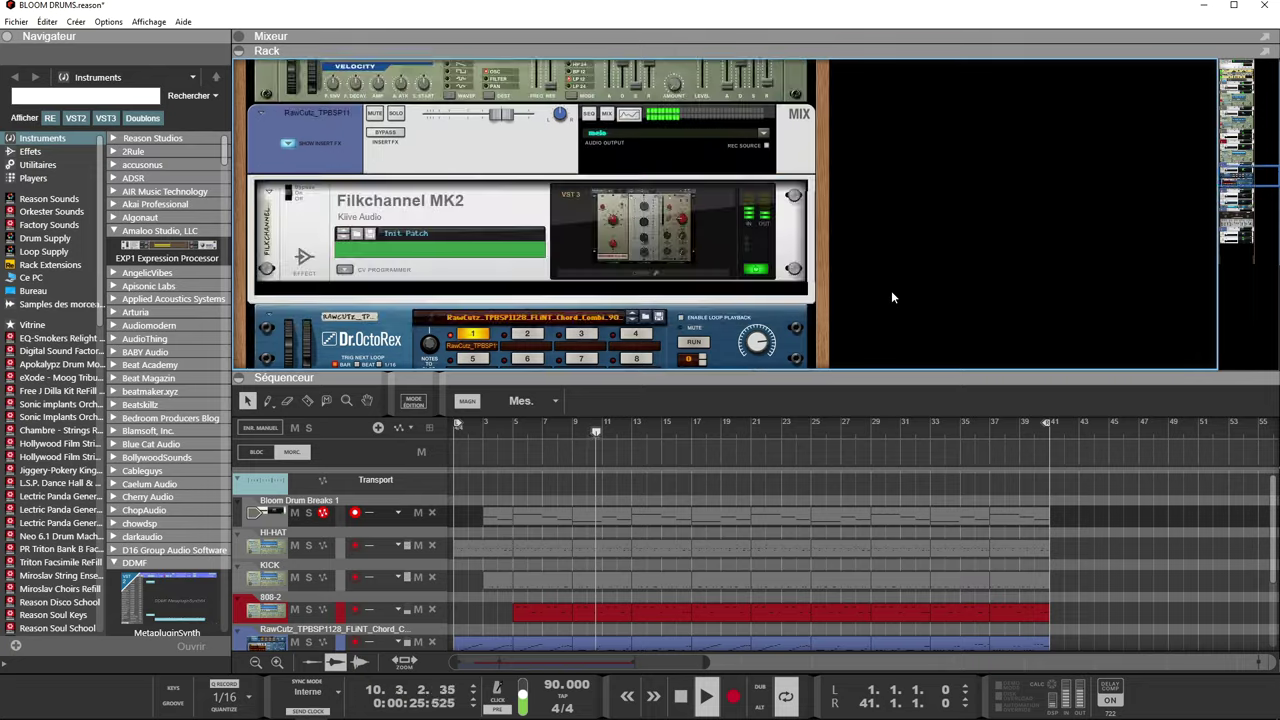
{"action": "scroll", "coordinate": [891, 290], "scroll_direction": "up", "scroll_amount": 8}
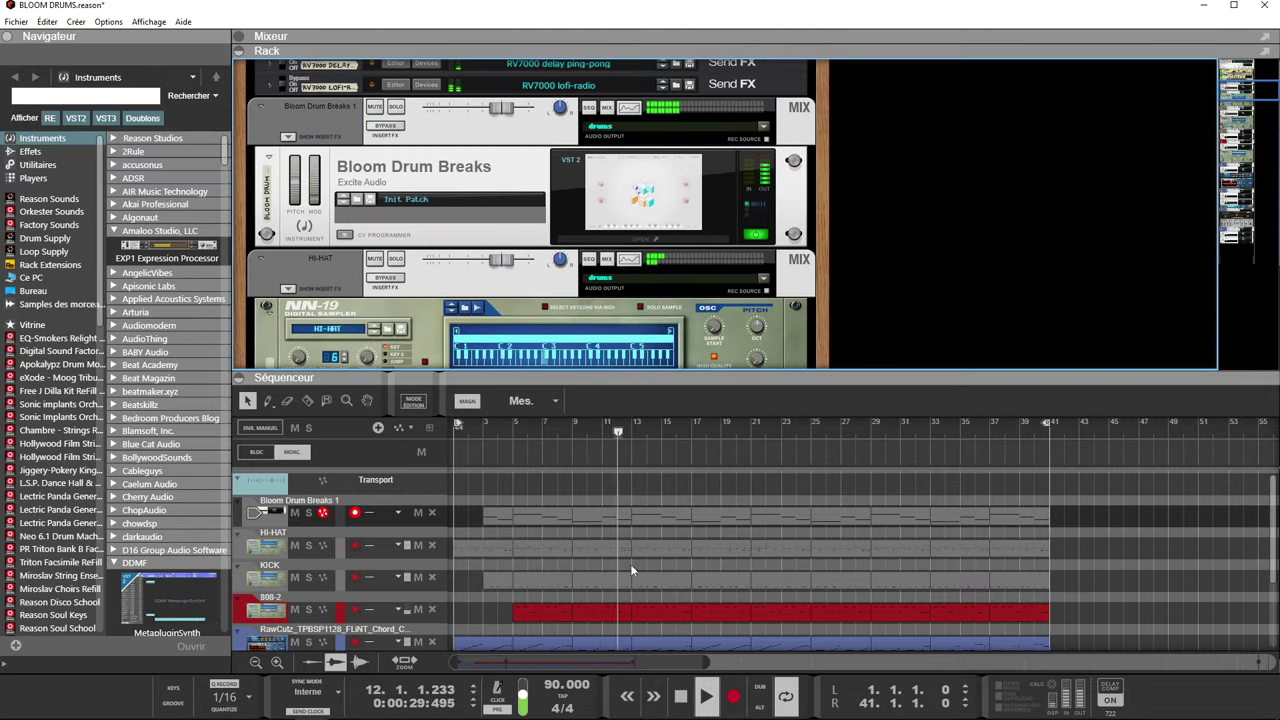
{"action": "left_click", "coordinate": [308, 512]}
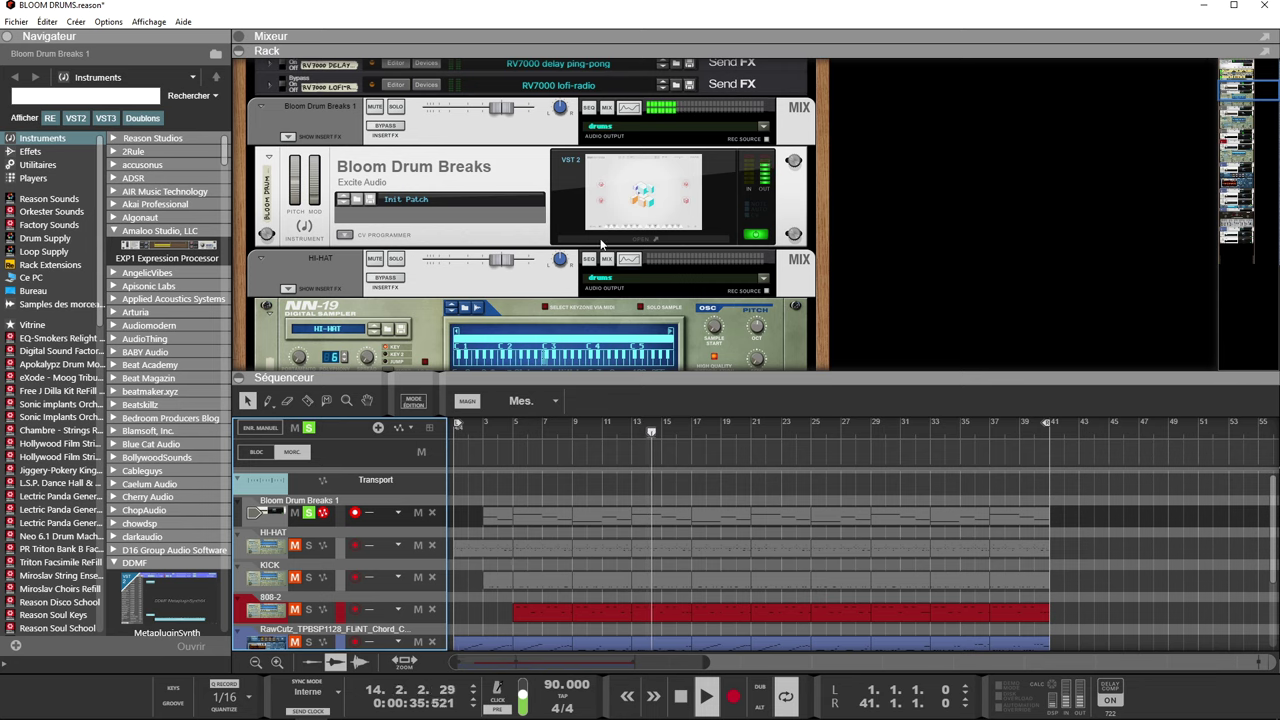
{"action": "left_click", "coordinate": [601, 243]}
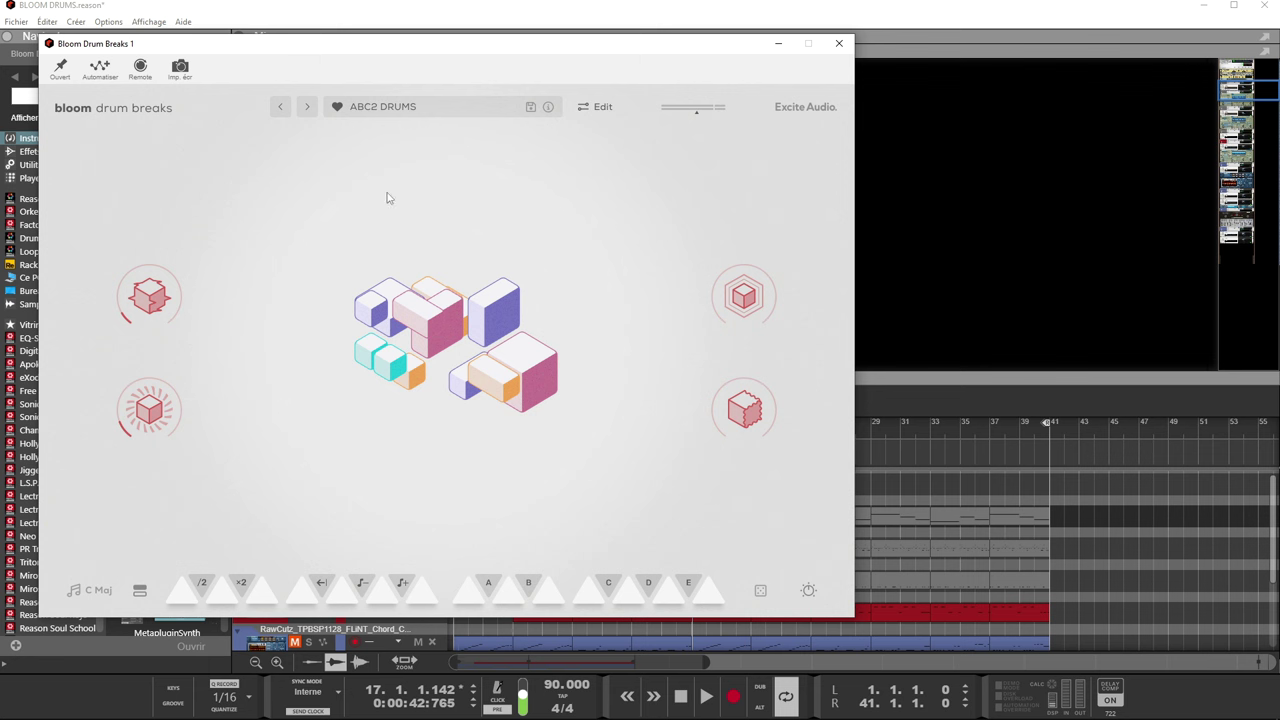
Step: Show the saved presets and the Edit page of Bloom Drum Breaks, and close the plugin window
{"action": "left_click", "coordinate": [393, 110]}
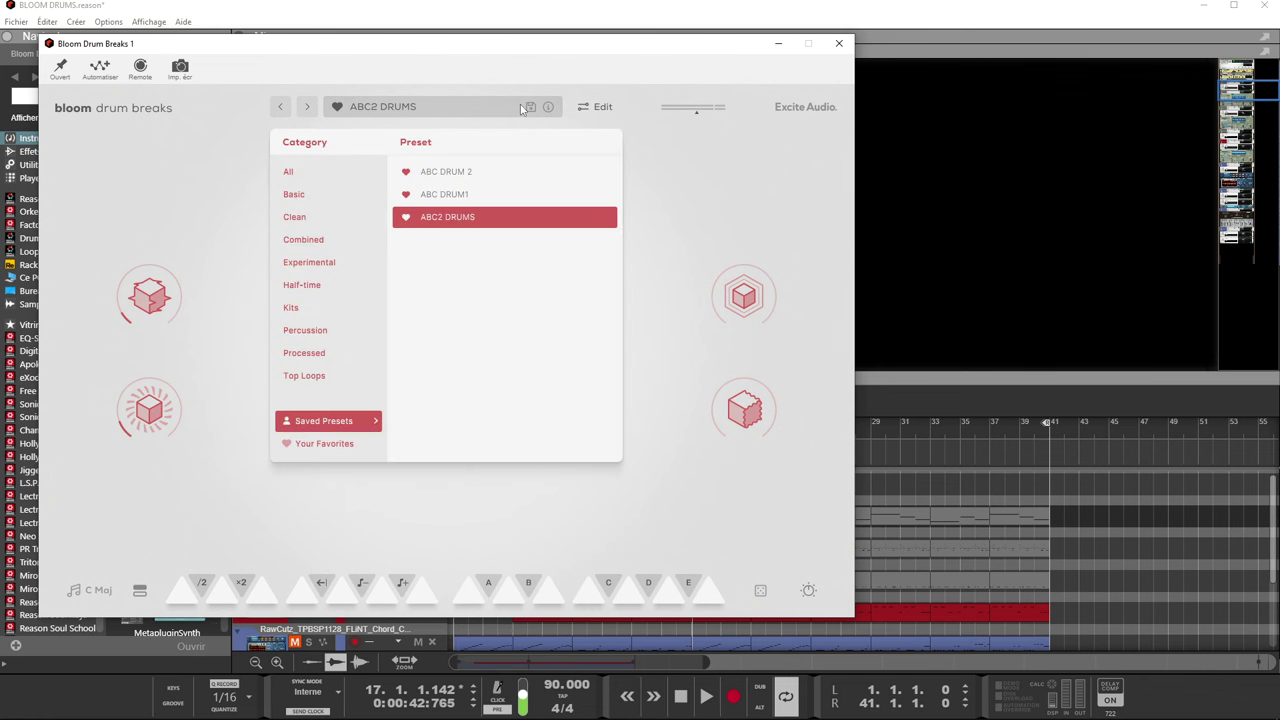
{"action": "left_click", "coordinate": [603, 107]}
{"action": "left_click", "coordinate": [603, 107]}
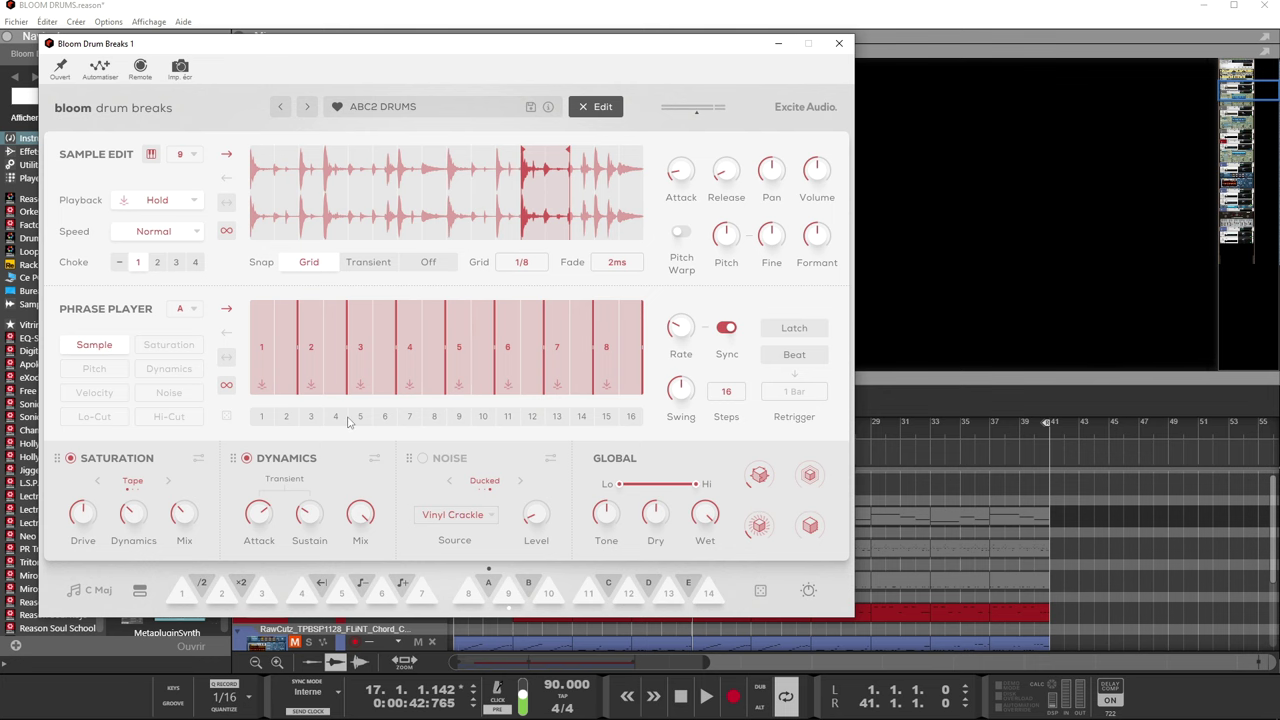
{"action": "left_click", "coordinate": [839, 44]}
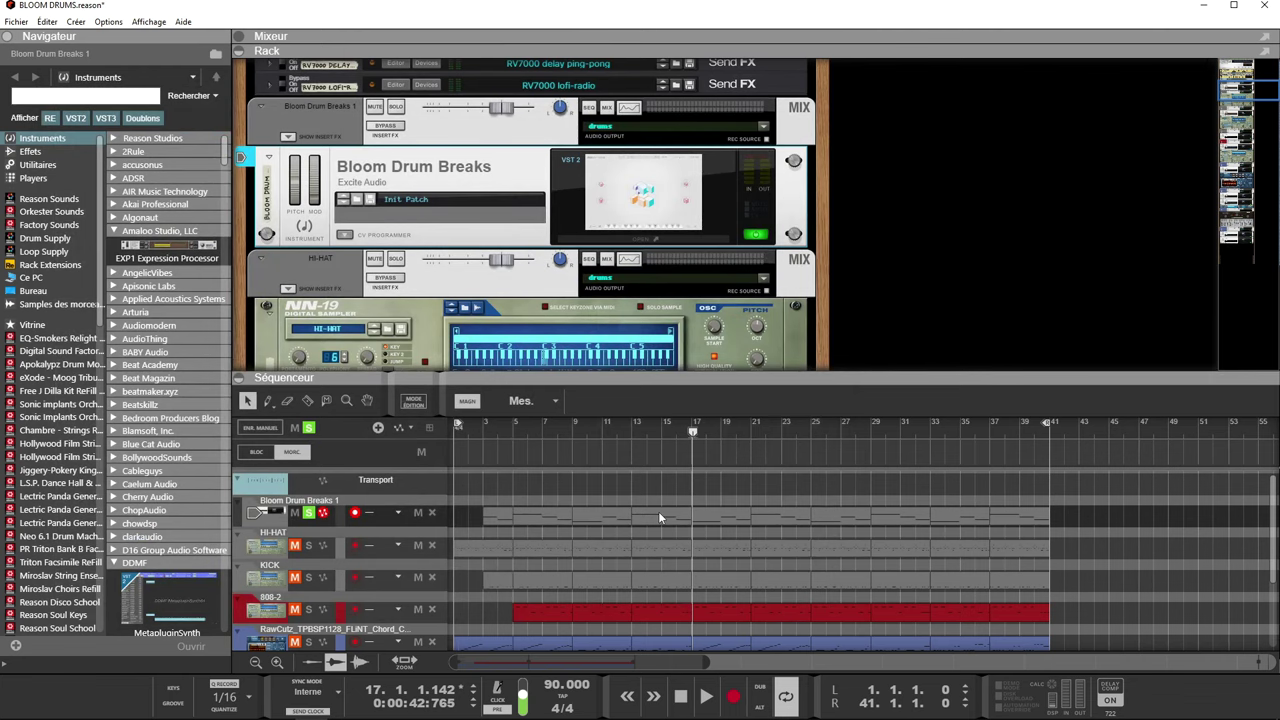
Step: Examine the notes of the Bloom Drum Breaks 1 clip at bar 13, and return to the arrangement
{"action": "double_click", "coordinate": [659, 515]}
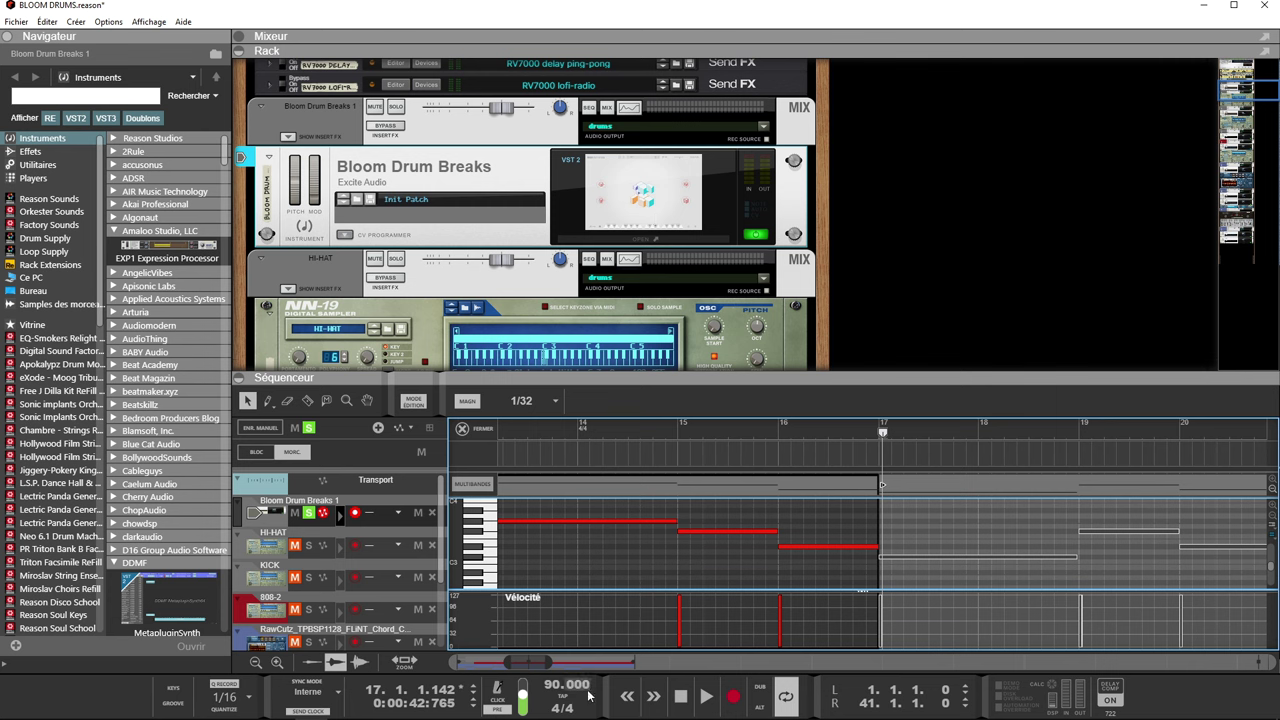
{"action": "scroll", "coordinate": [943, 514], "scroll_direction": "down", "scroll_amount": 2}
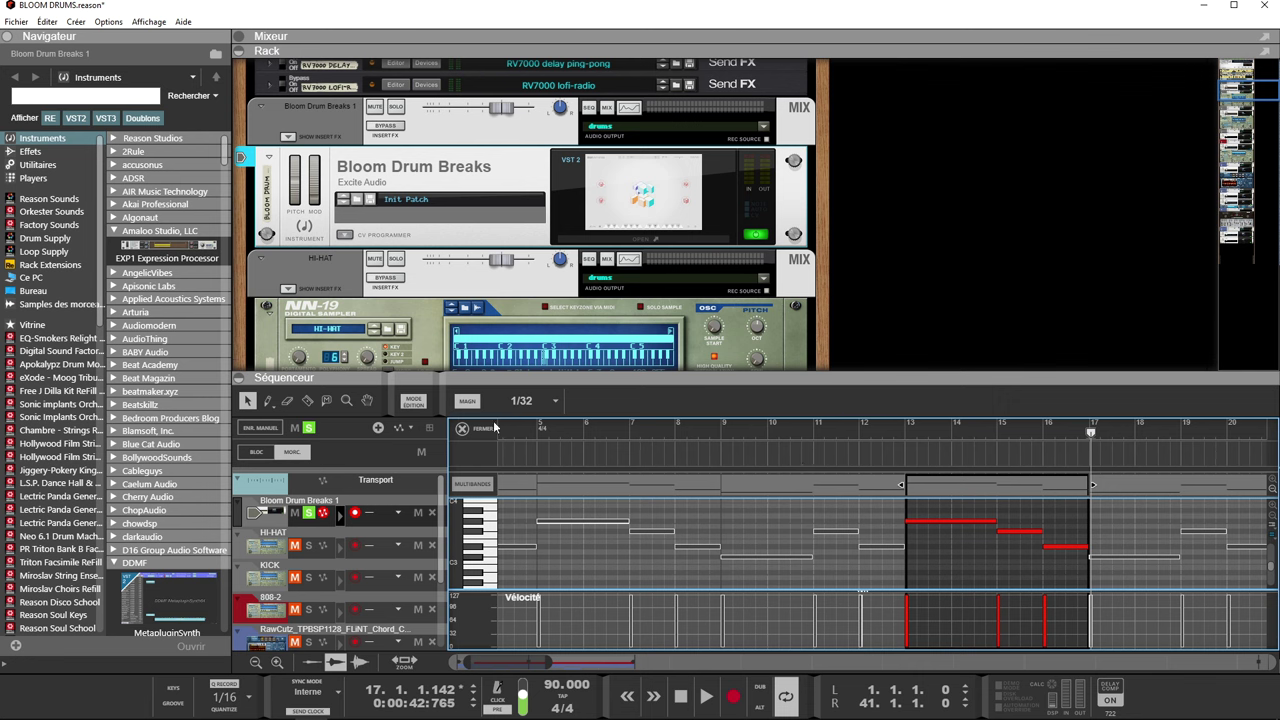
{"action": "left_click", "coordinate": [463, 428]}
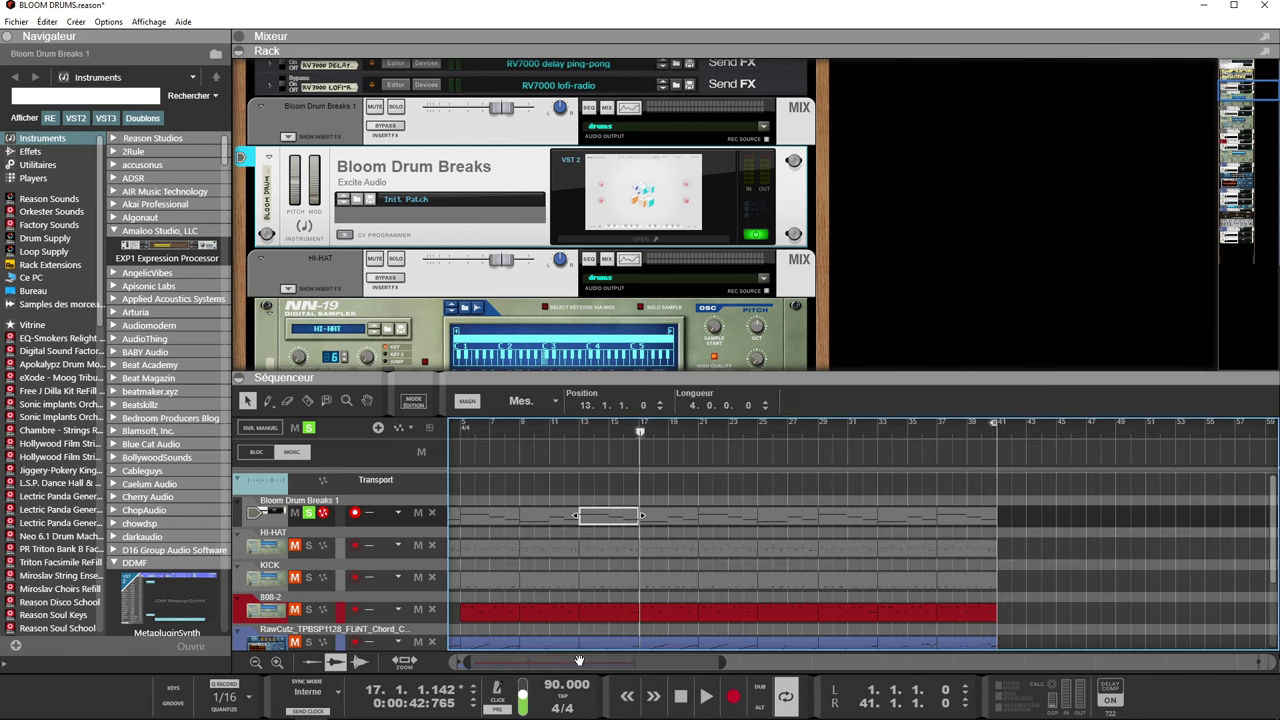
{"action": "scroll", "coordinate": [500, 661], "scroll_direction": "left", "scroll_amount": 2}
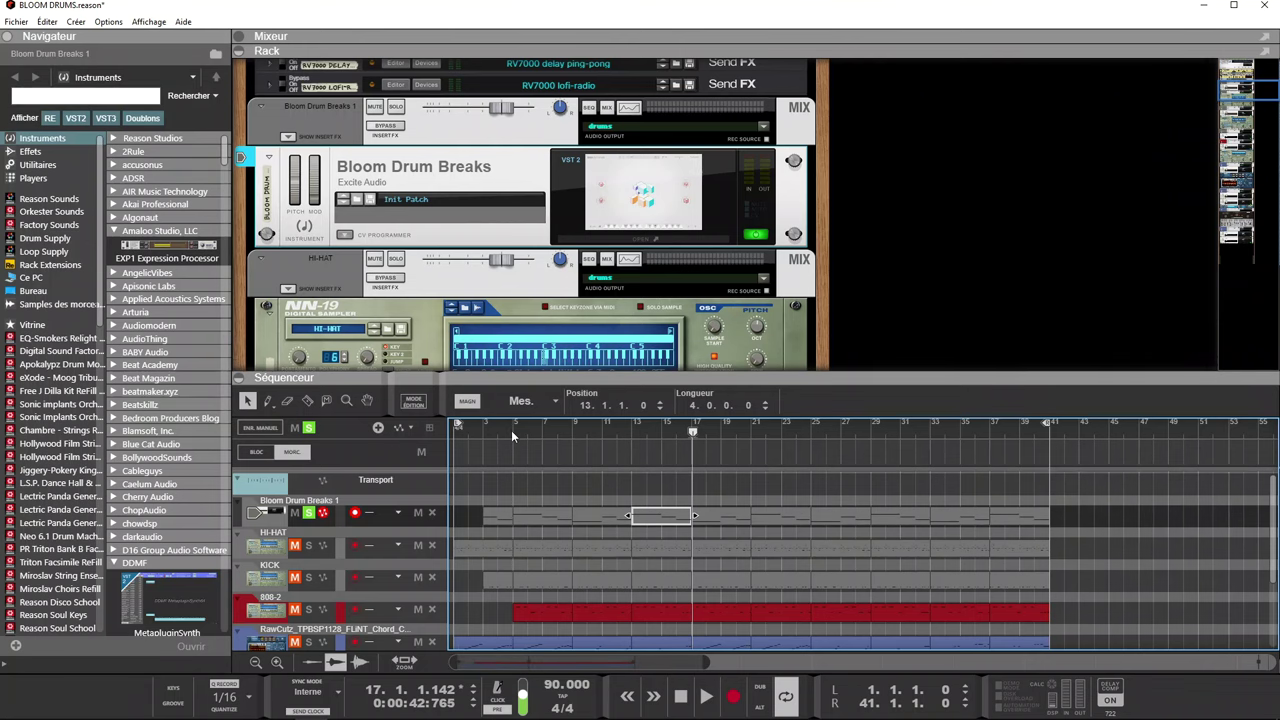
Step: Open the Bloom Drum Breaks 1 clip at bar 5, play its notes from there, and return to the arrangement
{"action": "left_click_drag", "start_coordinate": [665, 516], "coordinate": [545, 519]}
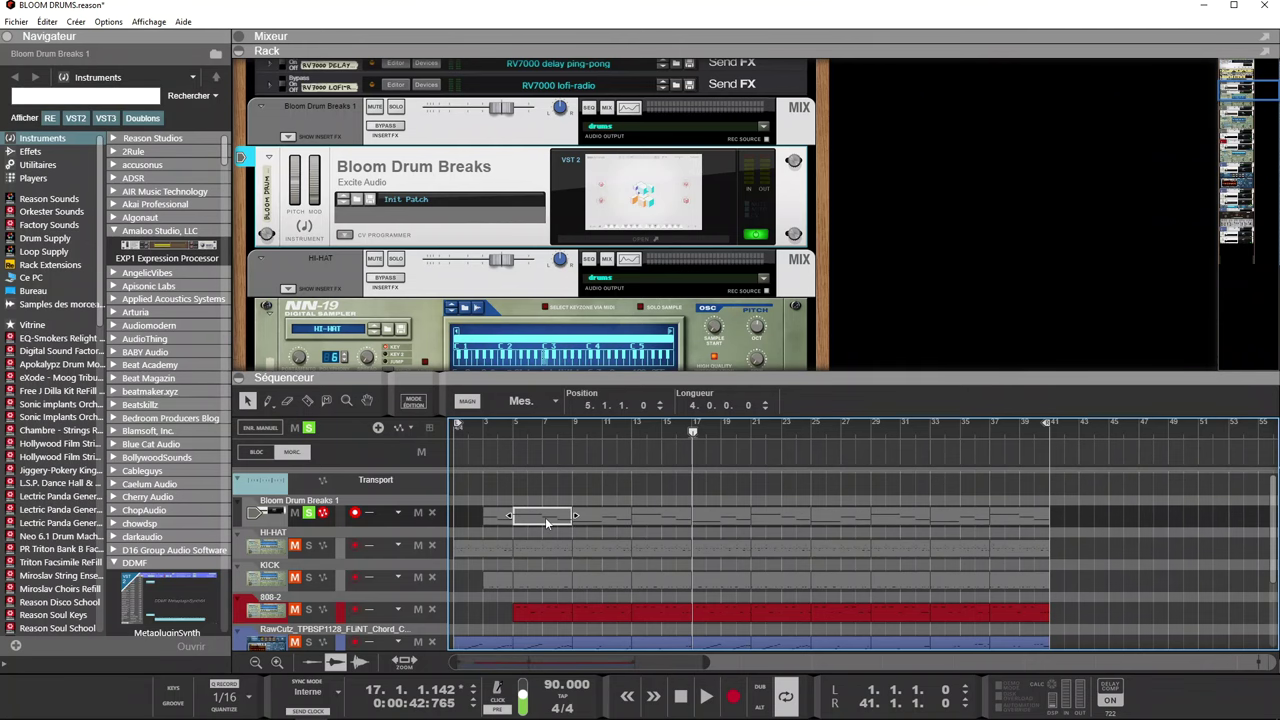
{"action": "double_click", "coordinate": [545, 519]}
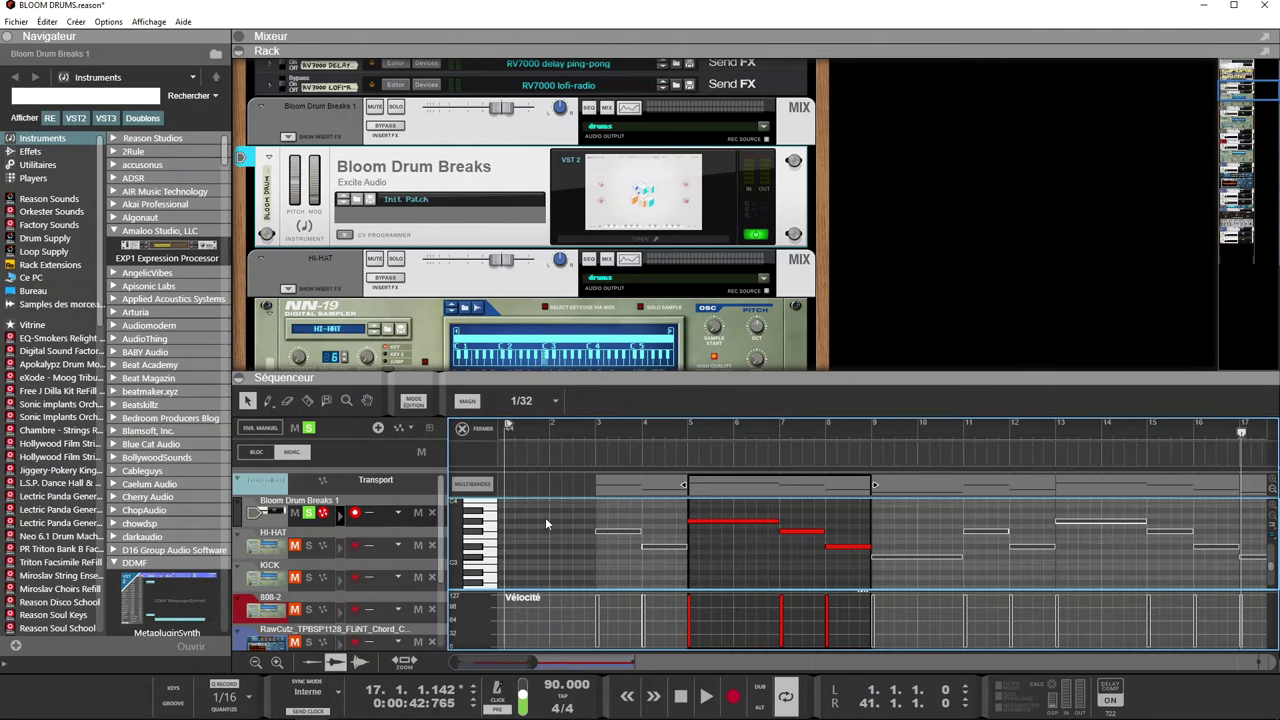
{"action": "left_click", "coordinate": [686, 429]}
{"action": "key", "text": "space"}
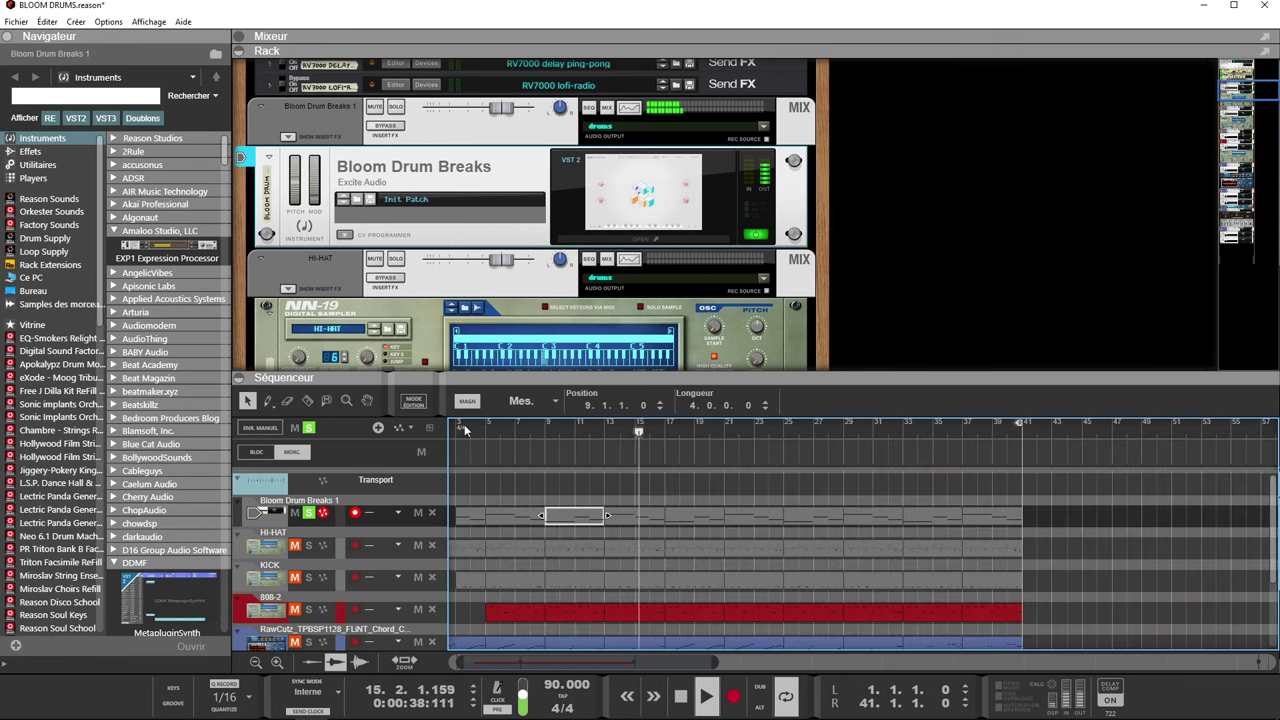
{"action": "left_click", "coordinate": [470, 428]}
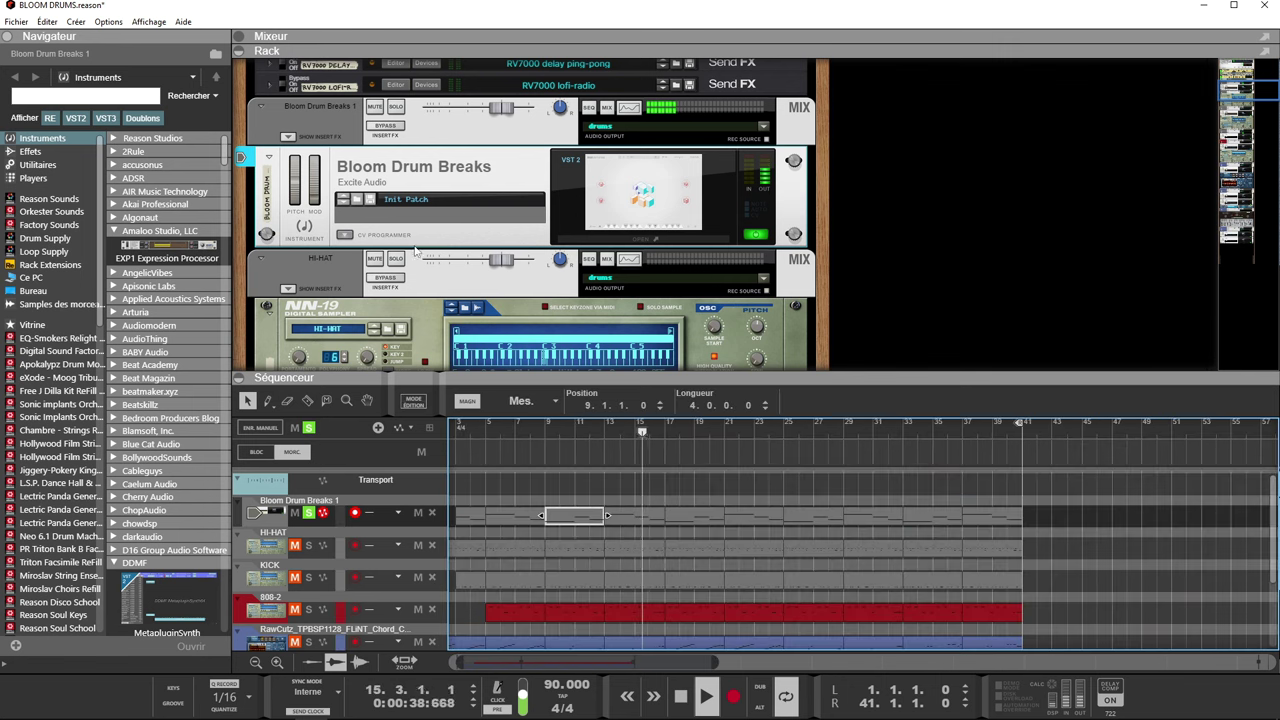
Step: Add the HI-HAT and KICK tracks to the soloed drum break during playback, and stop playback
{"action": "left_click", "coordinate": [309, 545]}
{"action": "left_click", "coordinate": [309, 577]}
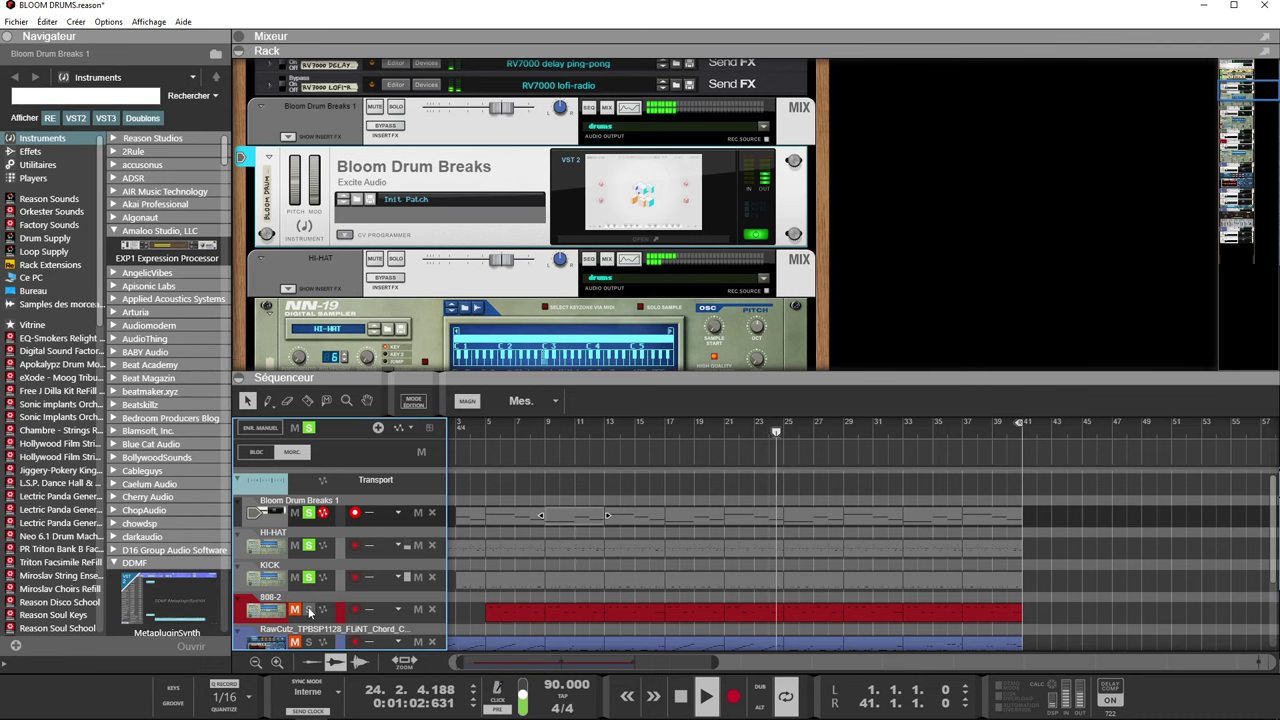
{"action": "key", "text": "space"}
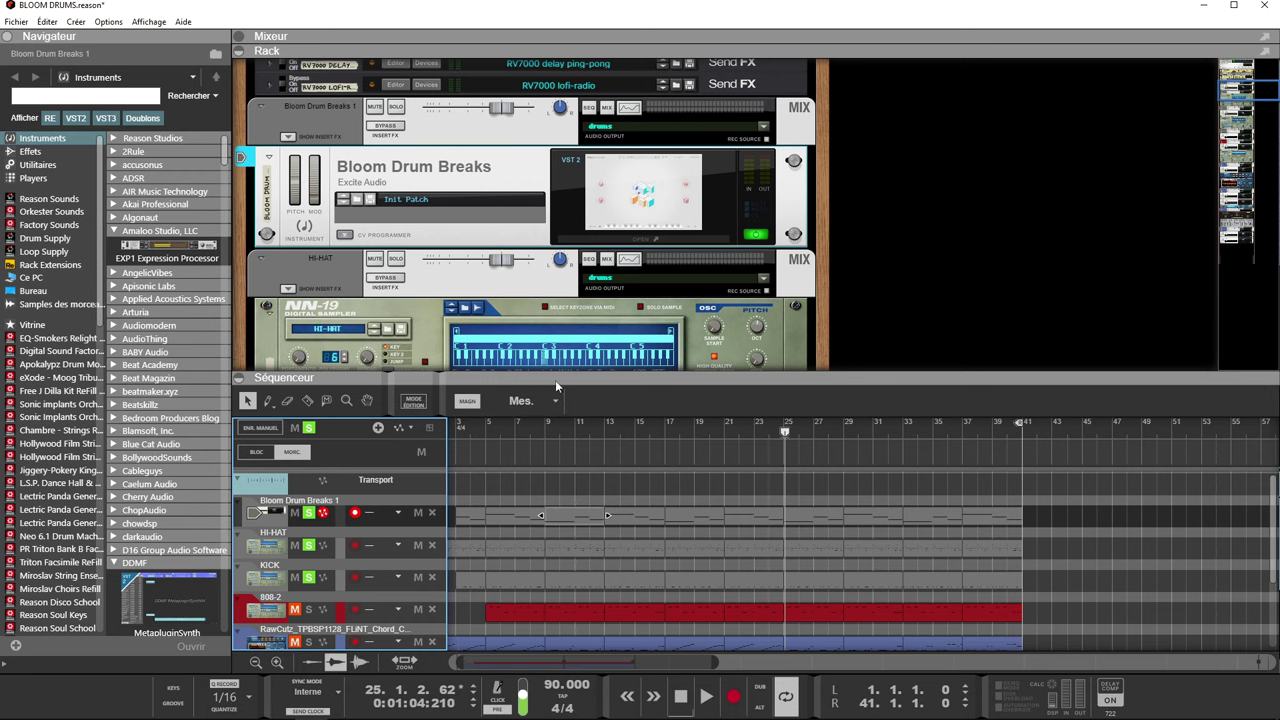
Step: Solo the drums bus, play the song, and place the bus's NFuse window below its mix channel
{"action": "scroll", "coordinate": [548, 207], "scroll_direction": "down", "scroll_amount": 5}
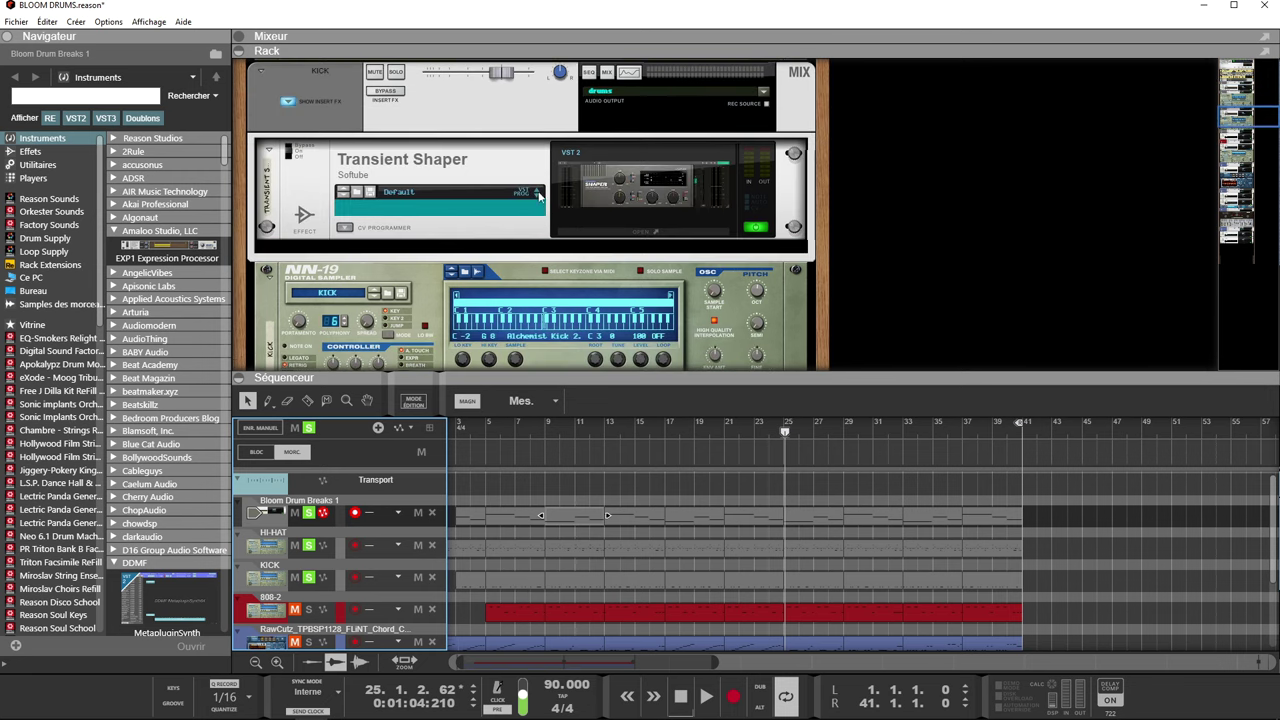
{"action": "scroll", "coordinate": [540, 196], "scroll_direction": "down", "scroll_amount": 5}
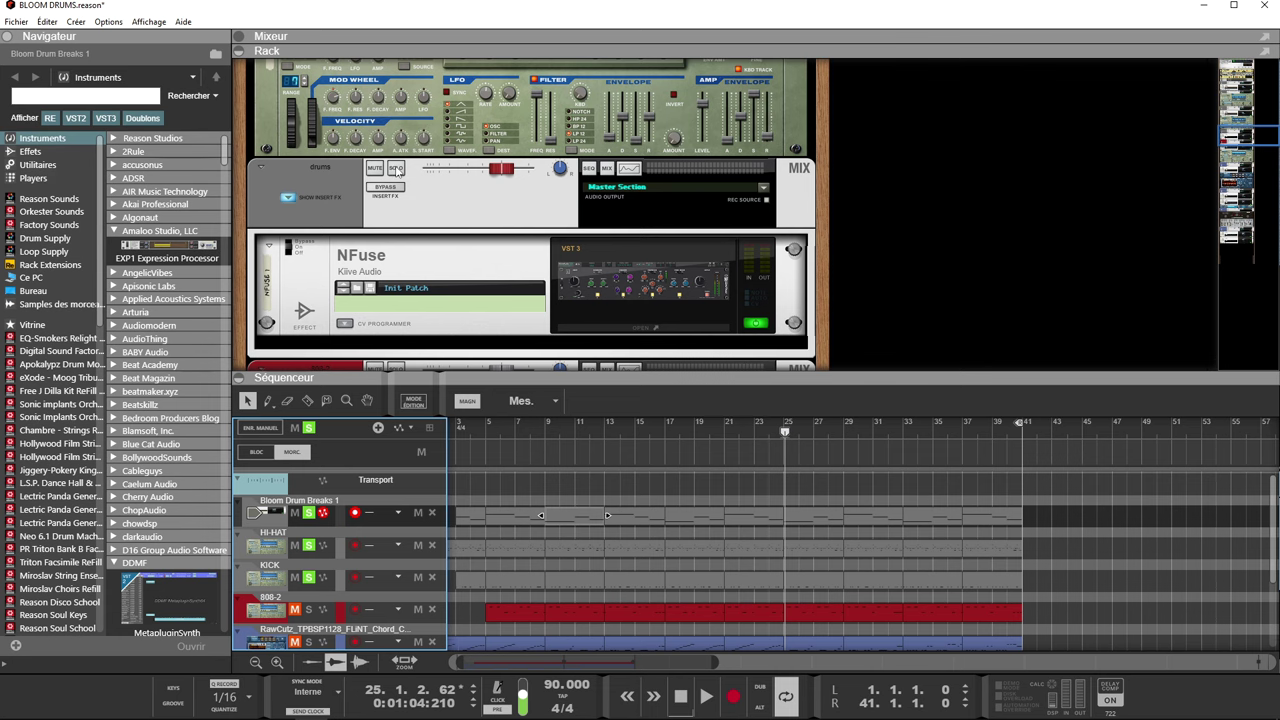
{"action": "left_click", "coordinate": [396, 168]}
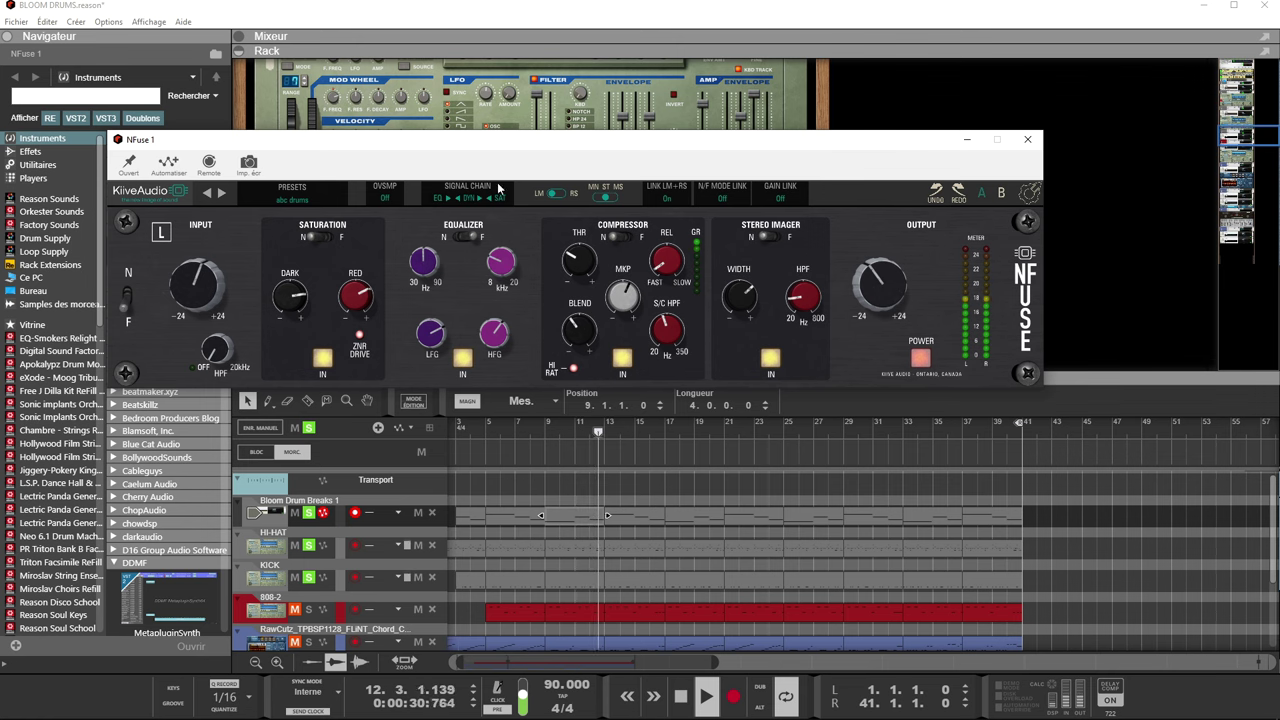
{"action": "left_click_drag", "start_coordinate": [508, 139], "coordinate": [535, 353]}
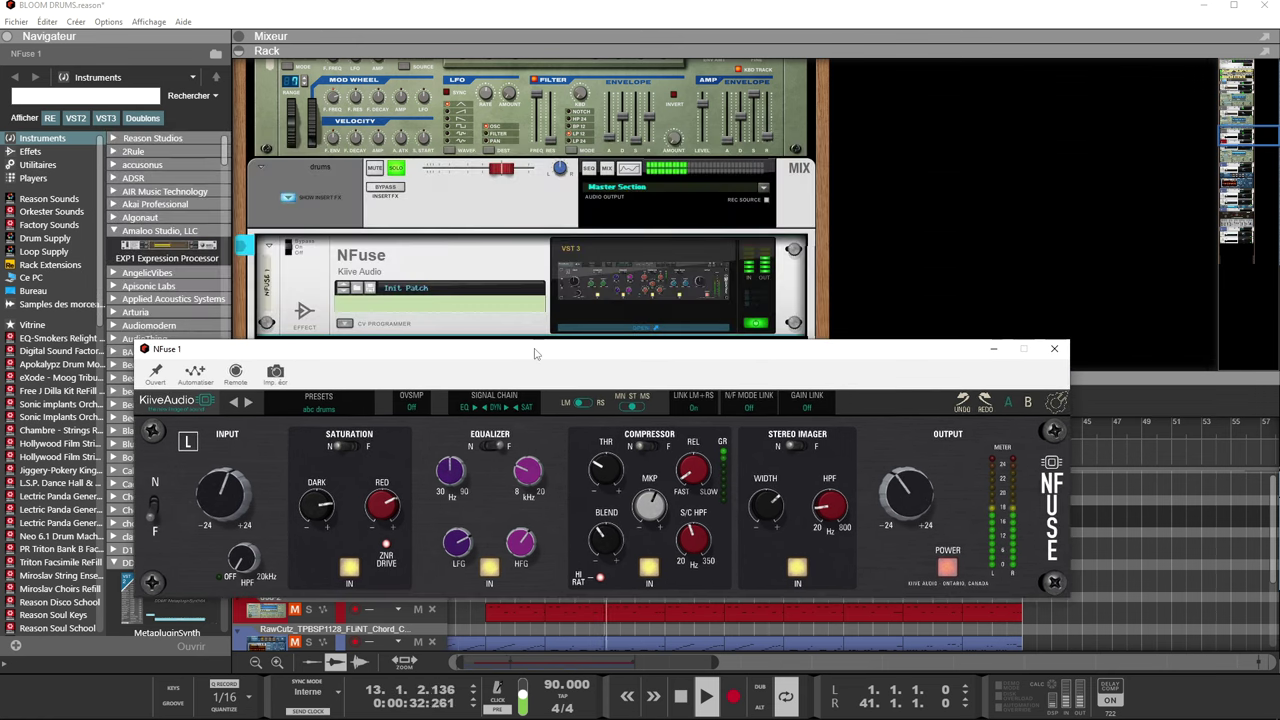
Step: Compare the drums bus with and without its insert effects by toggling their bypass during playback
{"action": "left_click", "coordinate": [385, 192]}
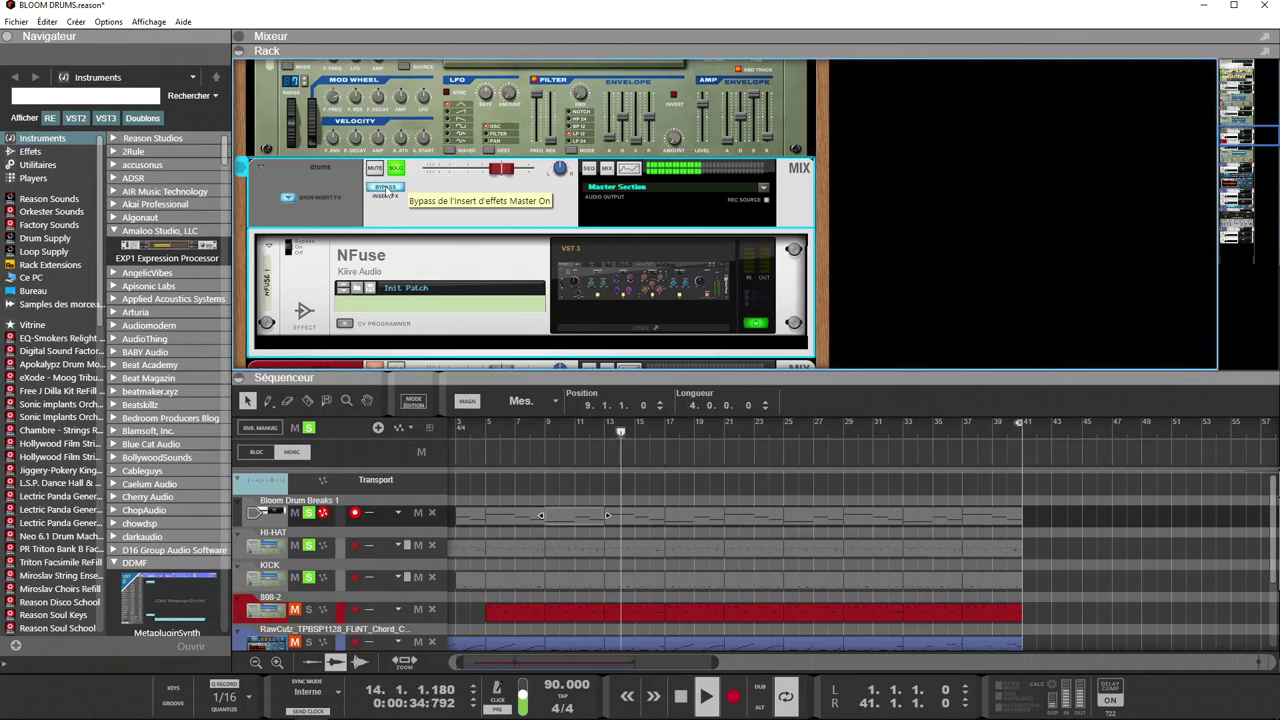
{"action": "left_click", "coordinate": [385, 191]}
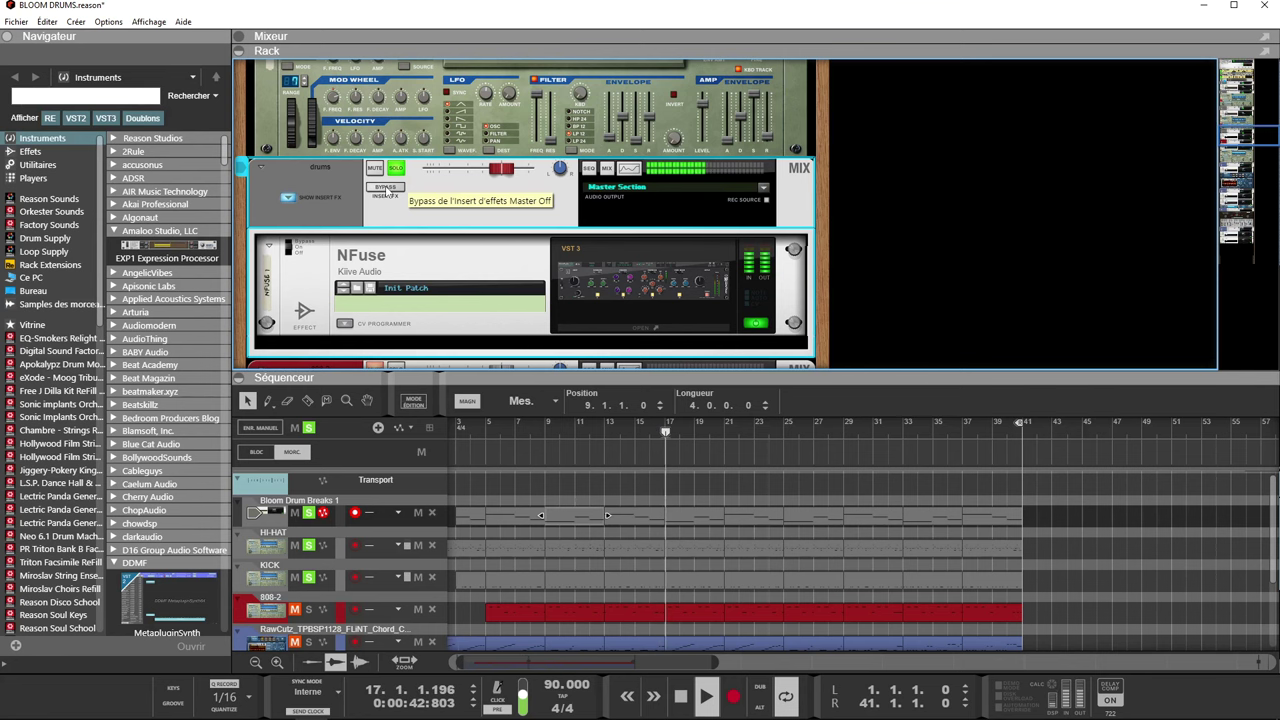
{"action": "left_click", "coordinate": [385, 191]}
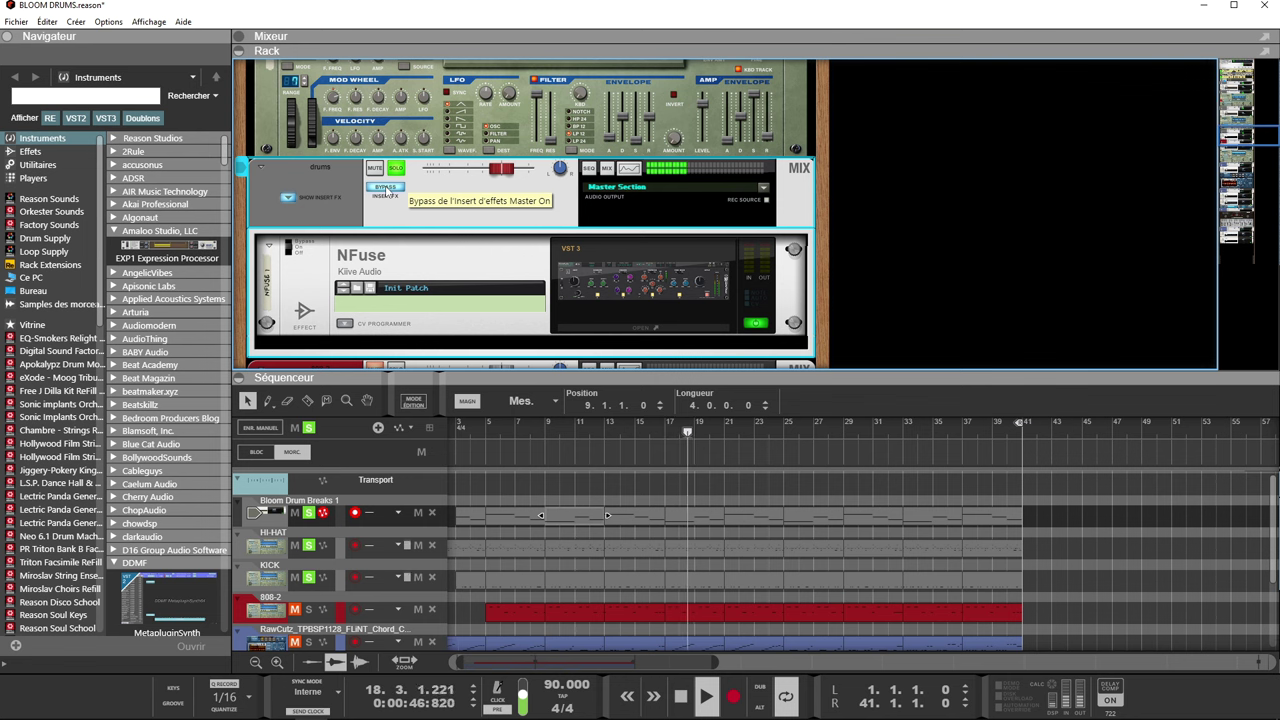
Step: Open NFuse on the drums bus, switch its power off and back on to compare, and close its window
{"action": "left_click", "coordinate": [578, 287]}
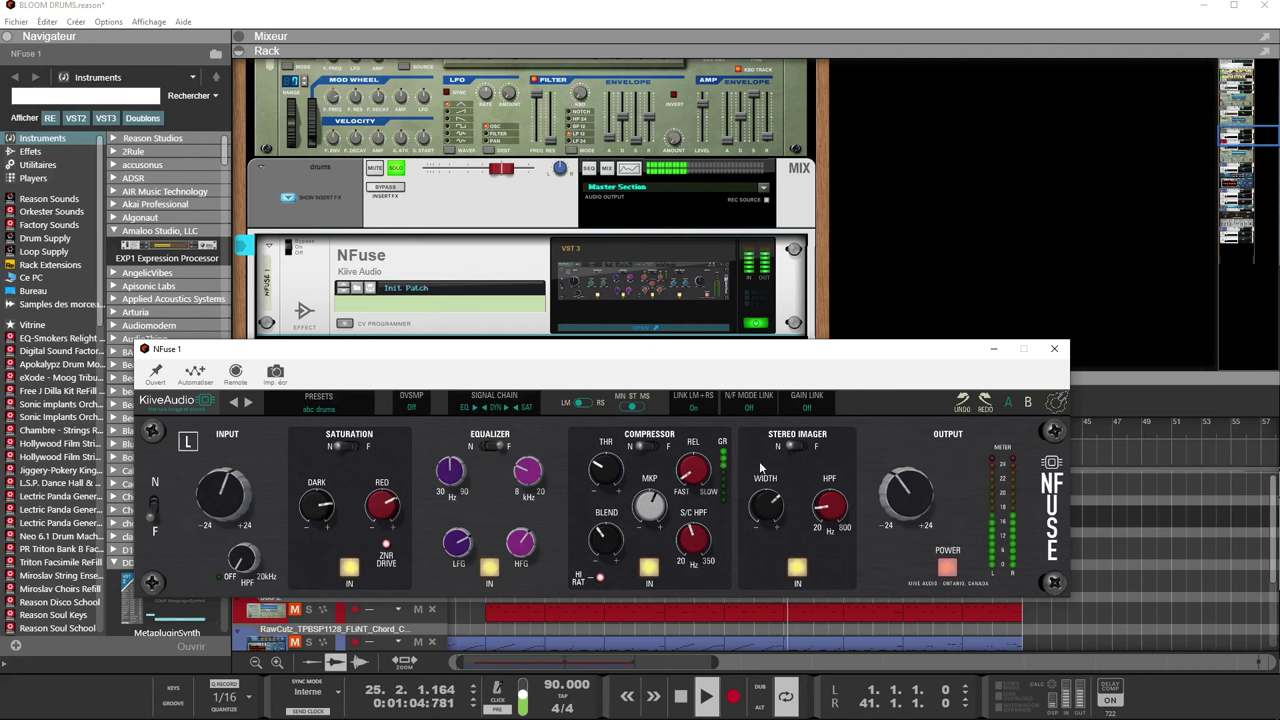
{"action": "left_click", "coordinate": [948, 568]}
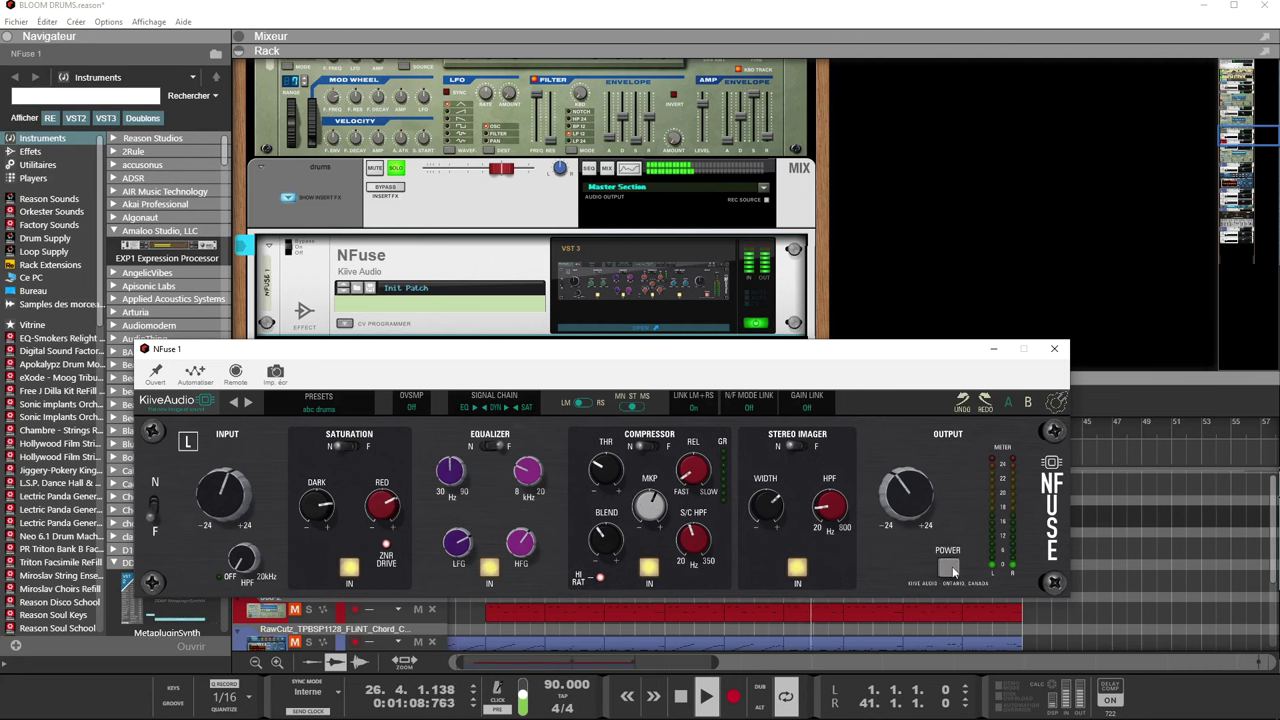
{"action": "left_click", "coordinate": [948, 568]}
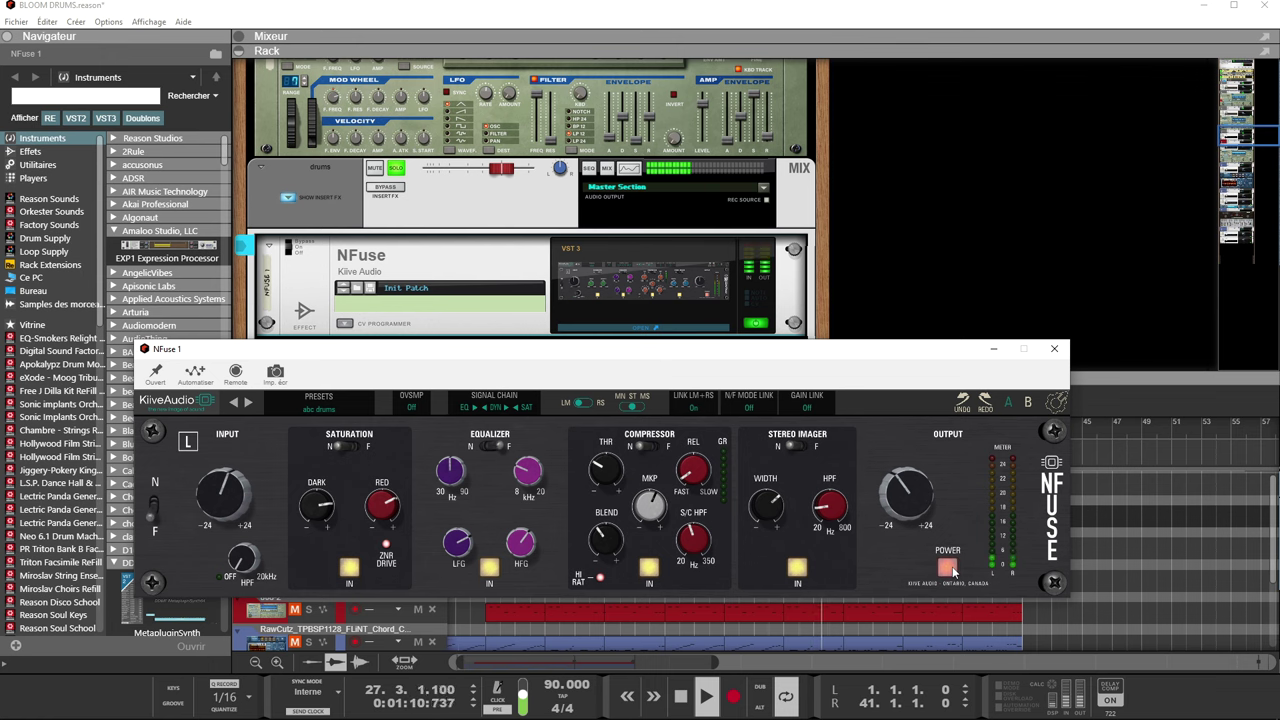
{"action": "left_click", "coordinate": [1054, 348]}
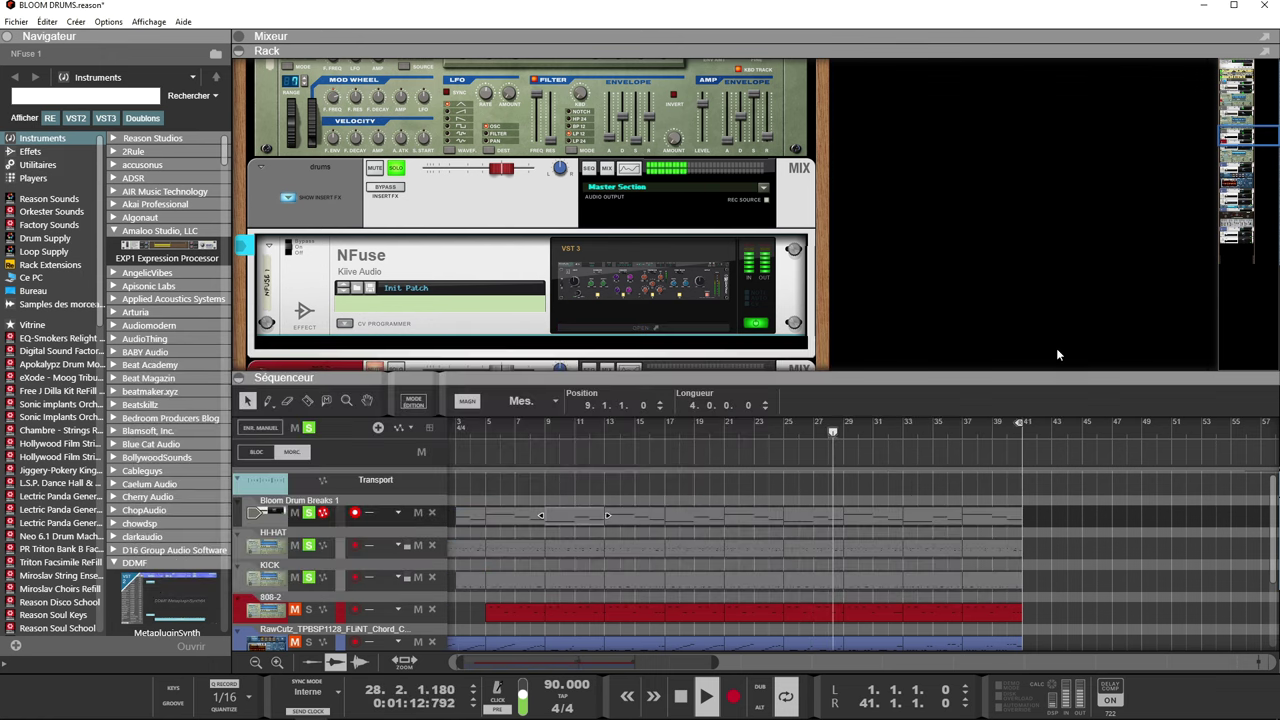
Step: Show the Bloom Drum Breaks plugin window while the song plays, and close it
{"action": "scroll", "coordinate": [907, 228], "scroll_direction": "up", "scroll_amount": 10}
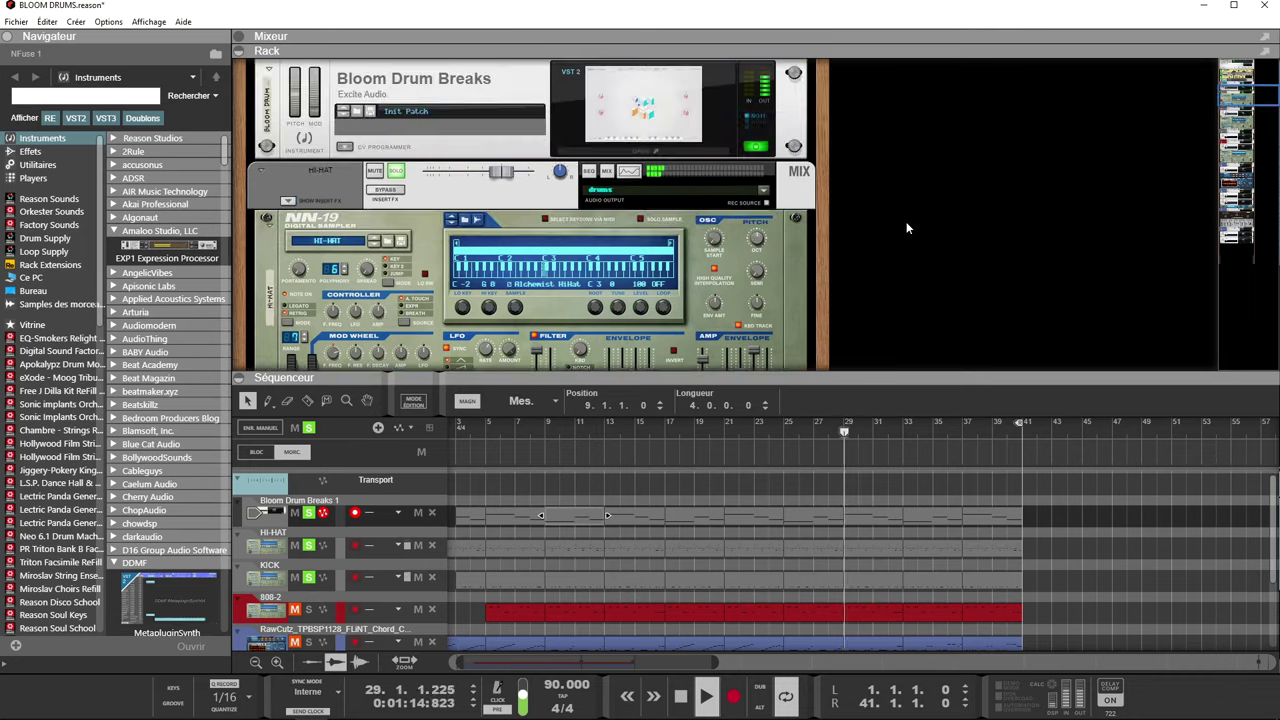
{"action": "double_click", "coordinate": [531, 236]}
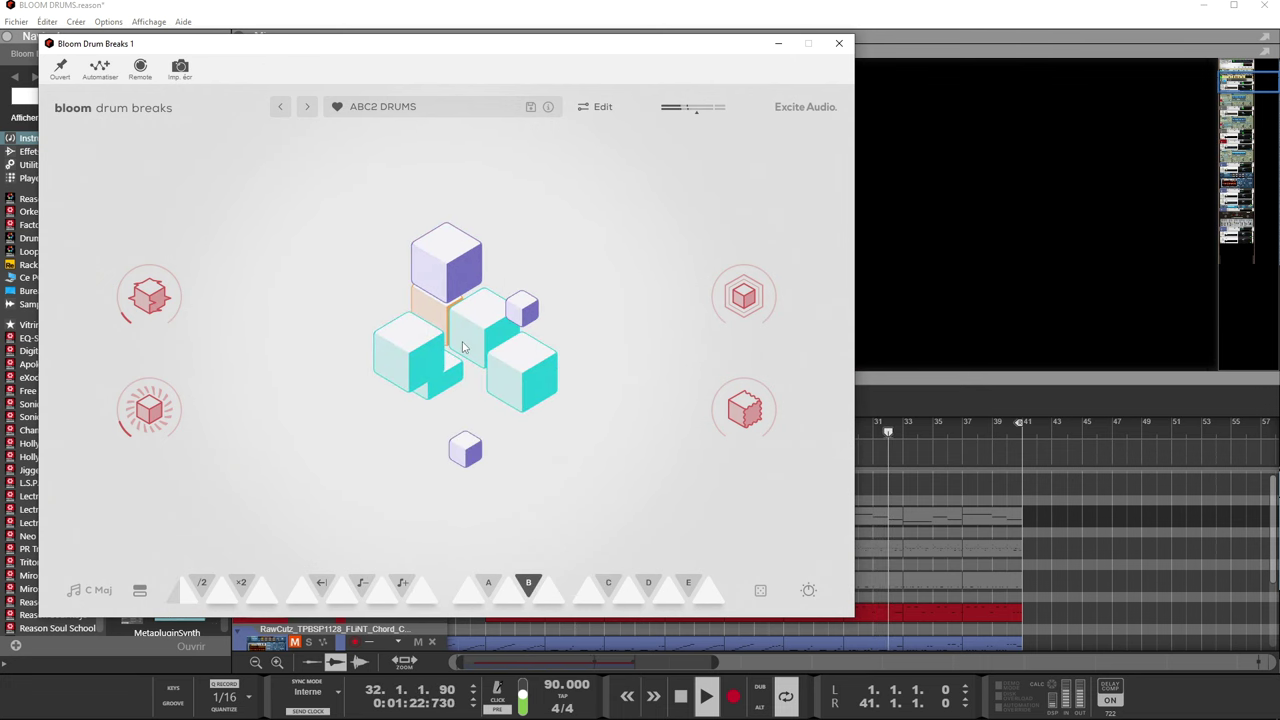
{"action": "left_click", "coordinate": [839, 43]}
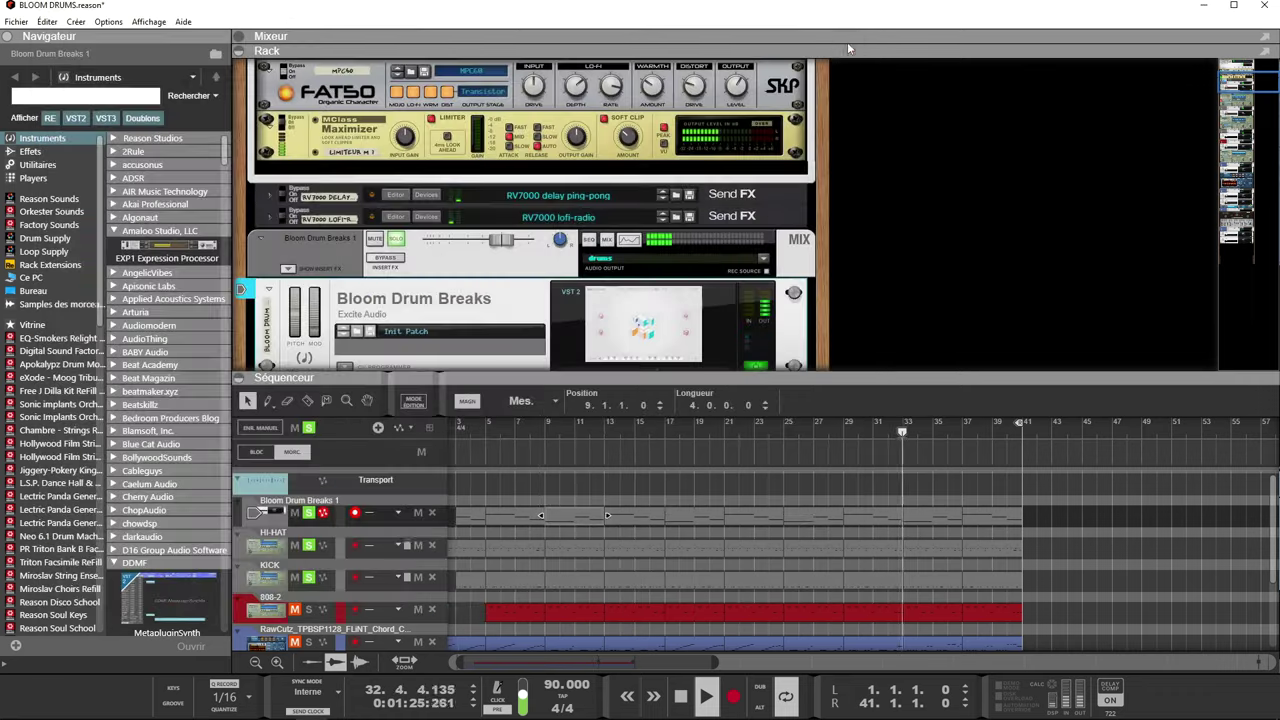
Step: Clear all track solos, release the drums bus solo to hear the full mix, and stop playback
{"action": "left_click", "coordinate": [312, 428]}
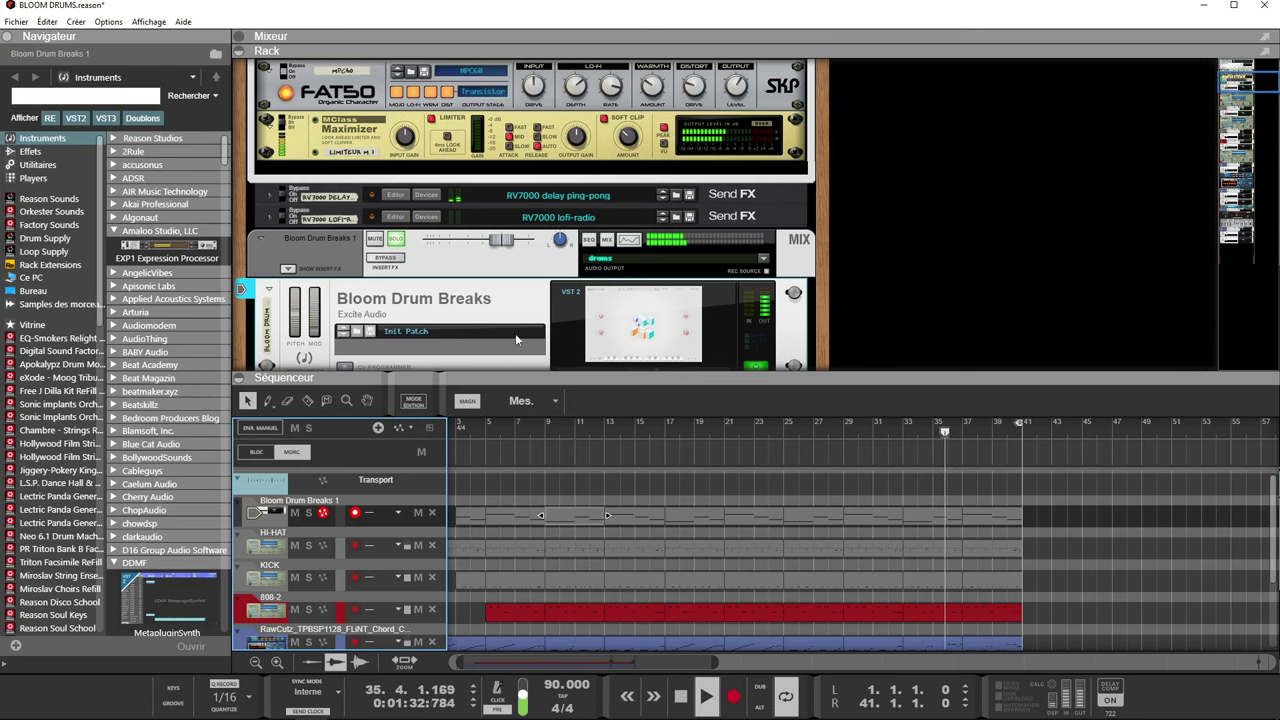
{"action": "scroll", "coordinate": [475, 271], "scroll_direction": "down", "scroll_amount": 15}
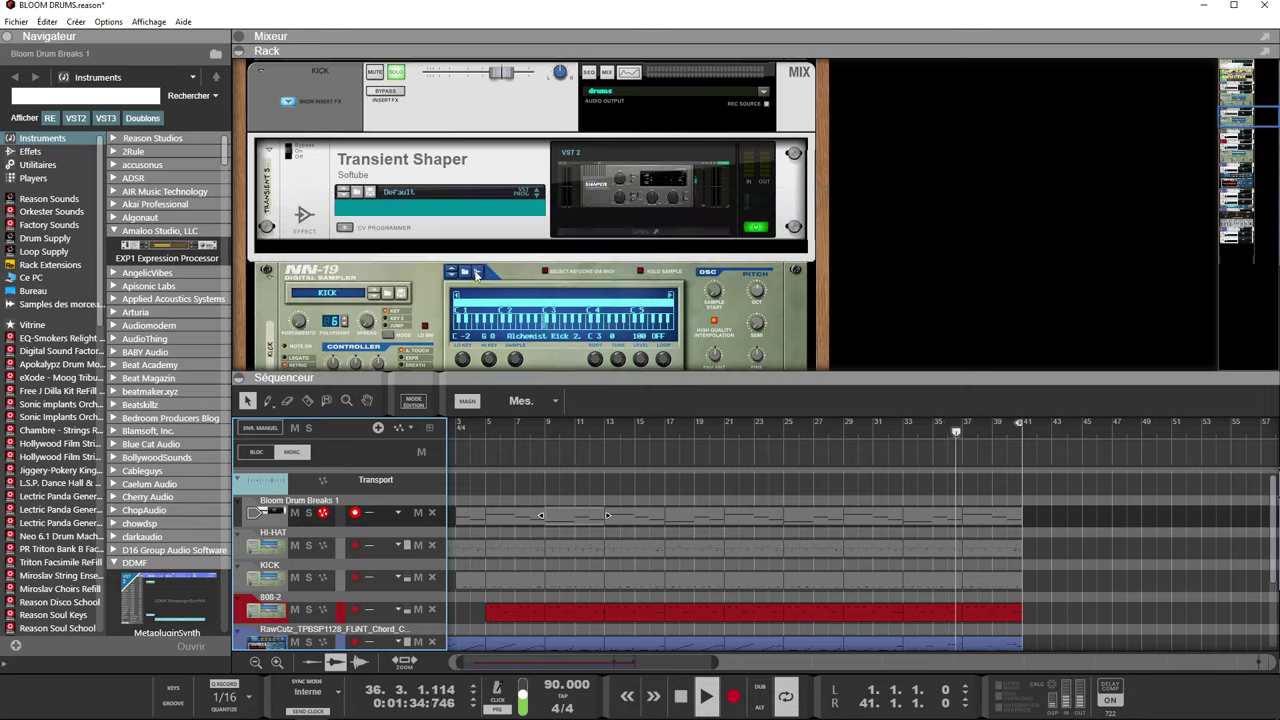
{"action": "scroll", "coordinate": [475, 275], "scroll_direction": "down", "scroll_amount": 2}
{"action": "left_click", "coordinate": [395, 212]}
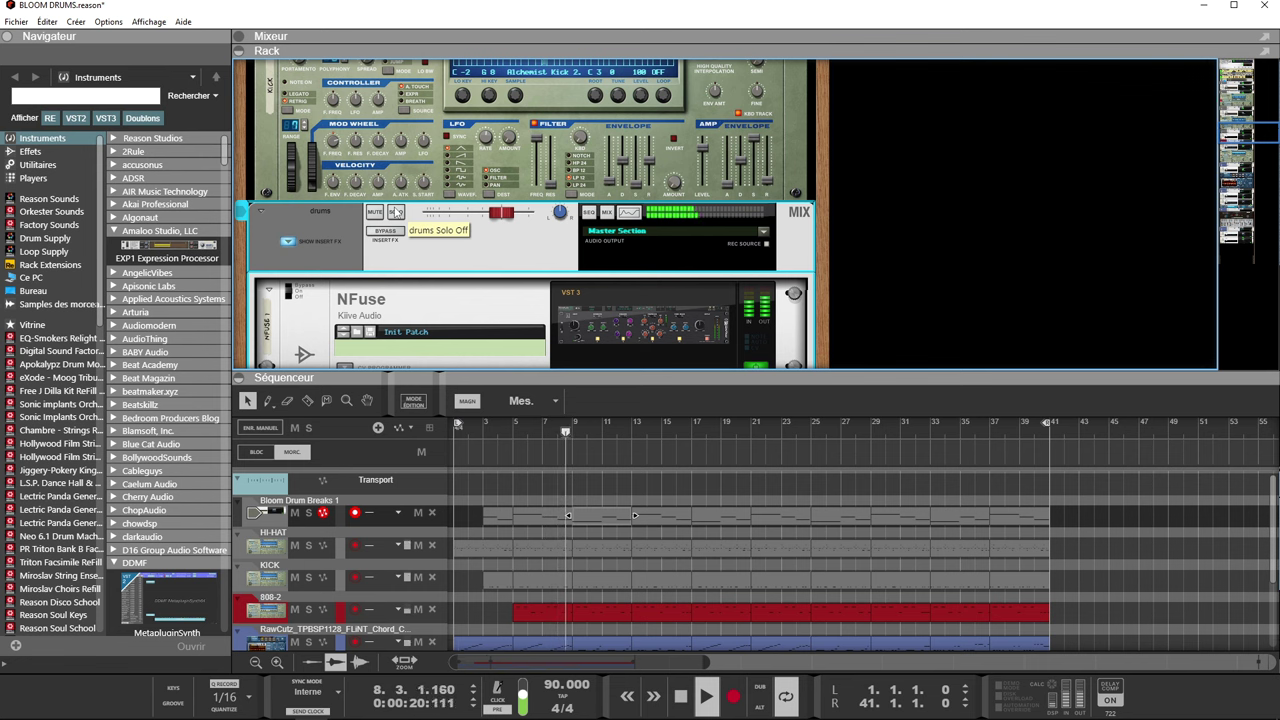
{"action": "key", "text": "space"}
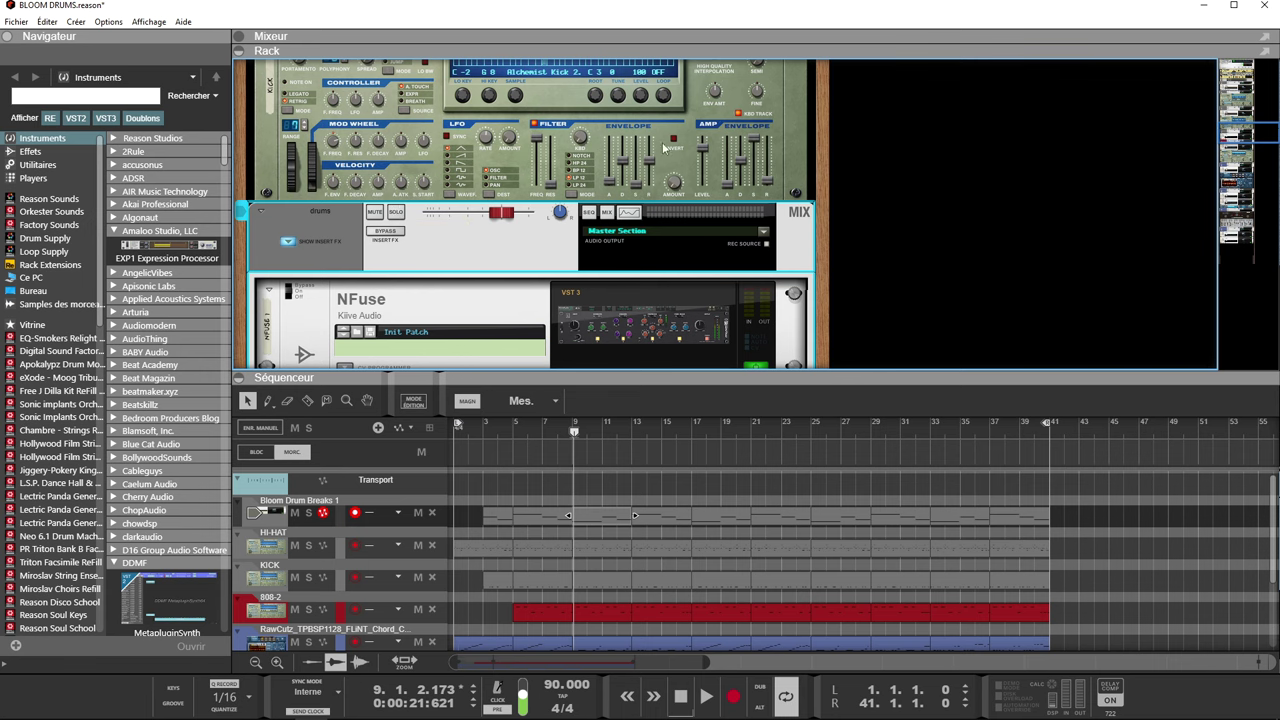
{"action": "scroll", "coordinate": [650, 200], "scroll_direction": "down", "scroll_amount": 5}
{"action": "scroll", "coordinate": [640, 155], "scroll_direction": "up", "scroll_amount": 1}
{"action": "scroll", "coordinate": [640, 155], "scroll_direction": "up", "scroll_amount": 5}
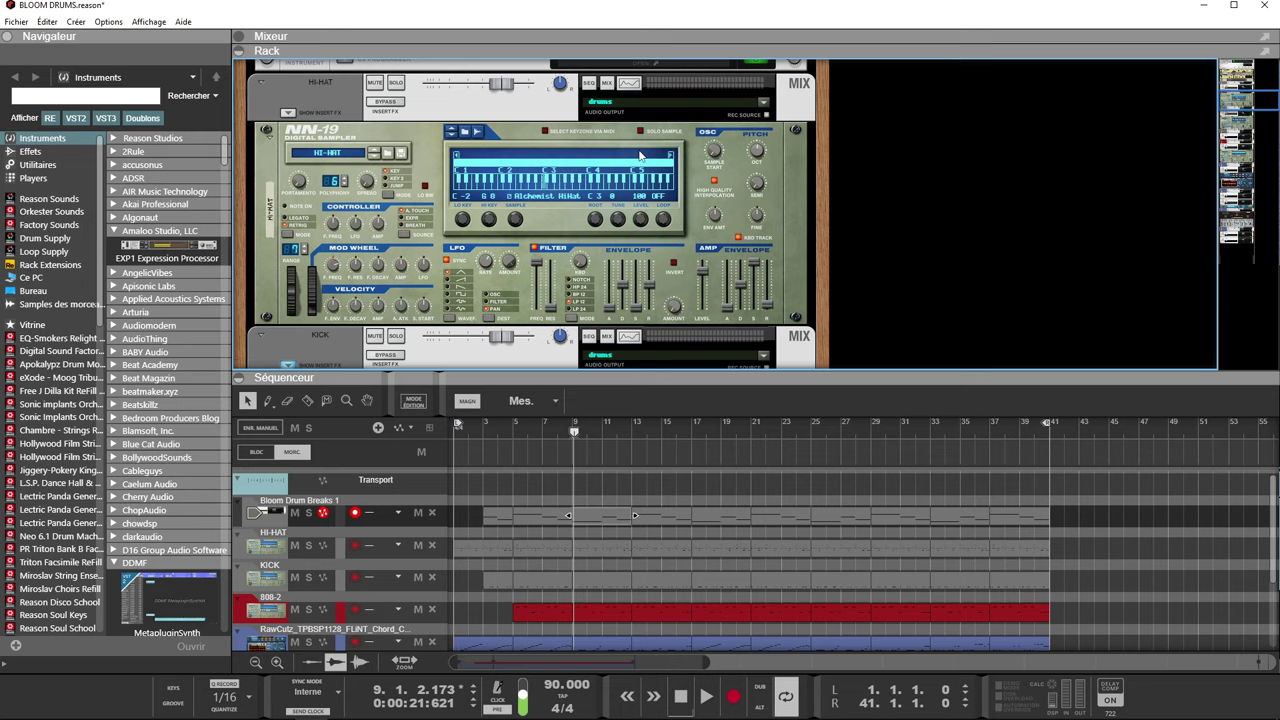
{"action": "scroll", "coordinate": [640, 155], "scroll_direction": "up", "scroll_amount": 3}
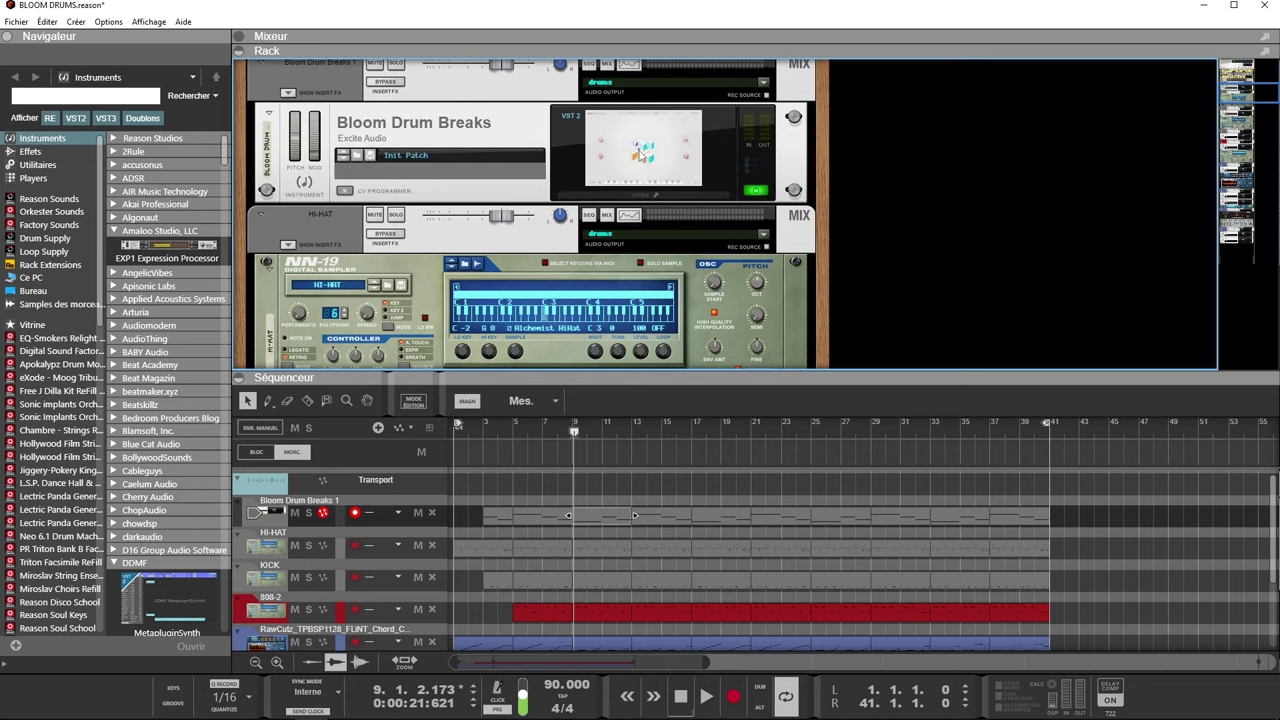